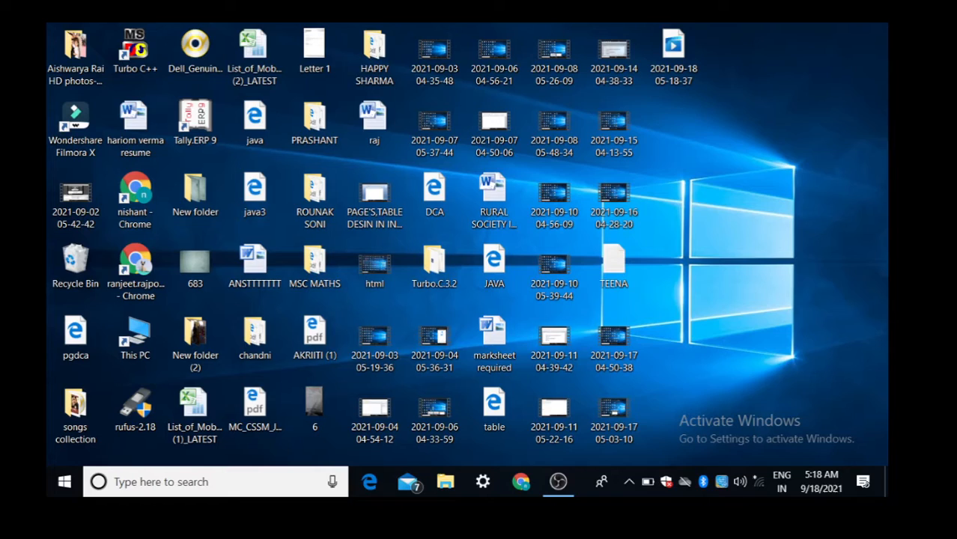
Step: Launch Tally.ERP 9 in Silver Edition educational mode and open the company features
click(218, 481)
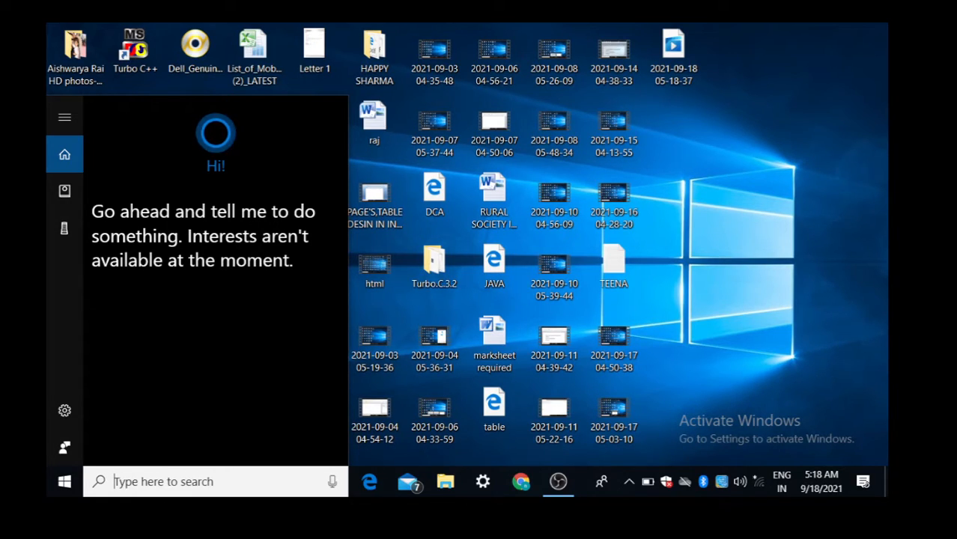
text(t)
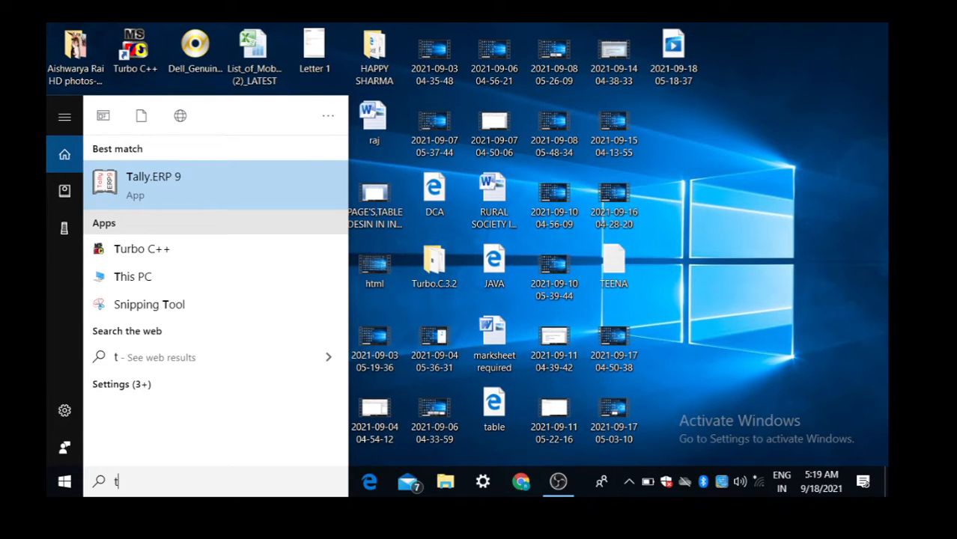
key(Return)
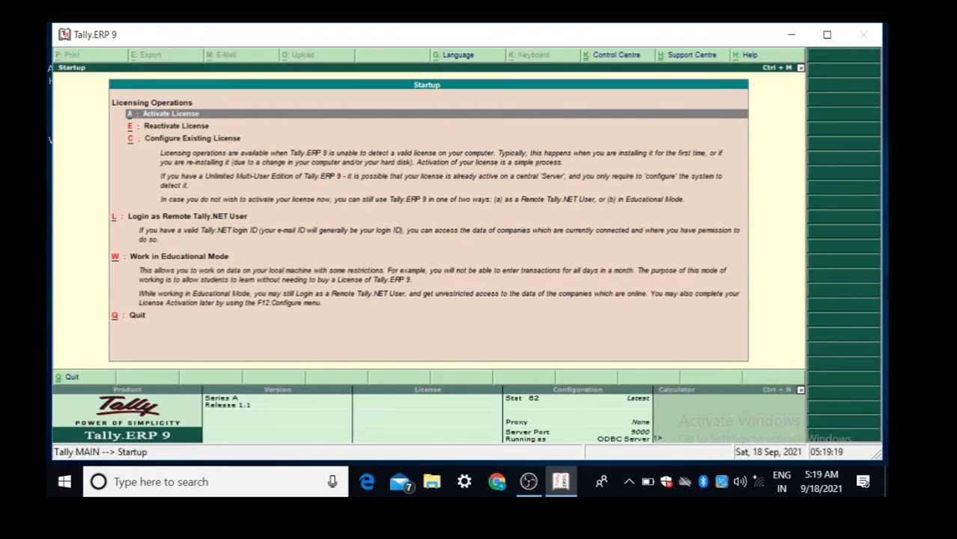
key(w)
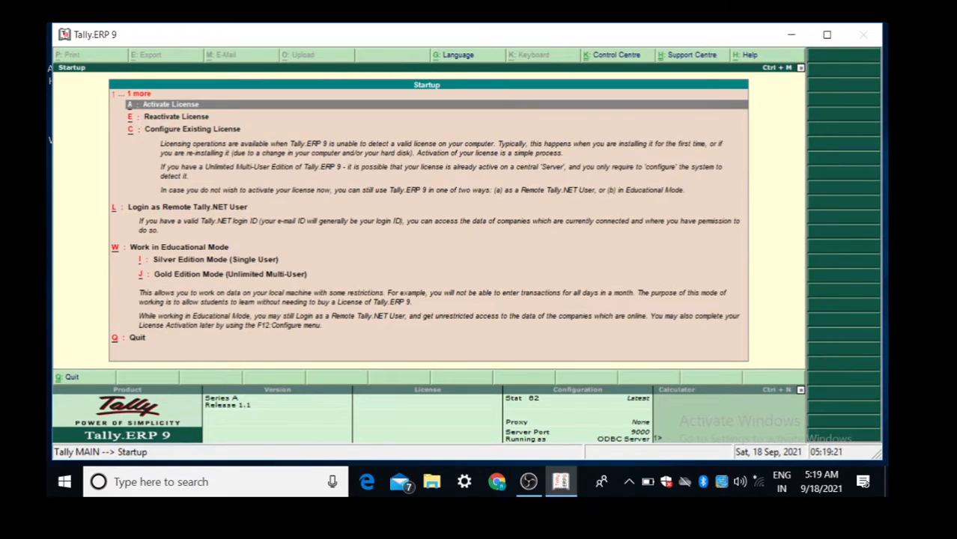
key(i)
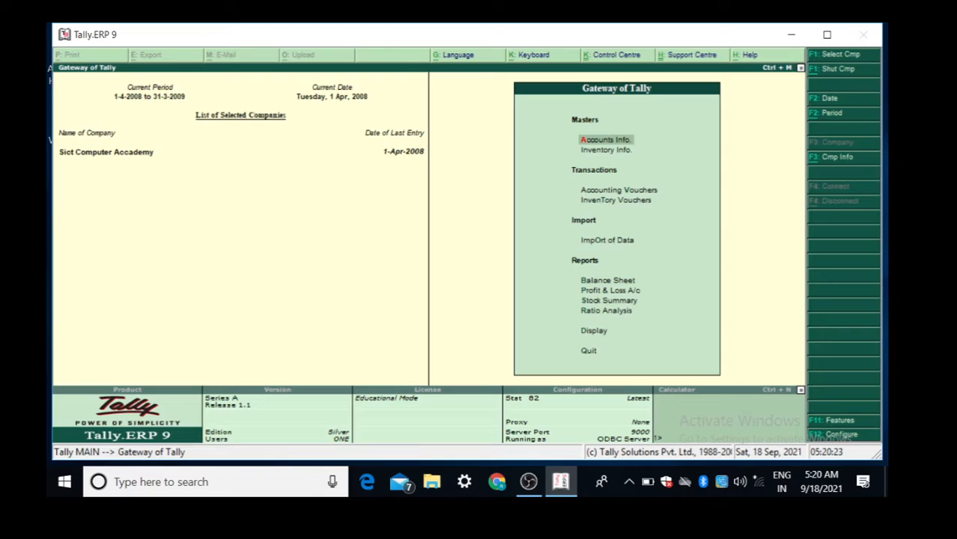
key(F11)
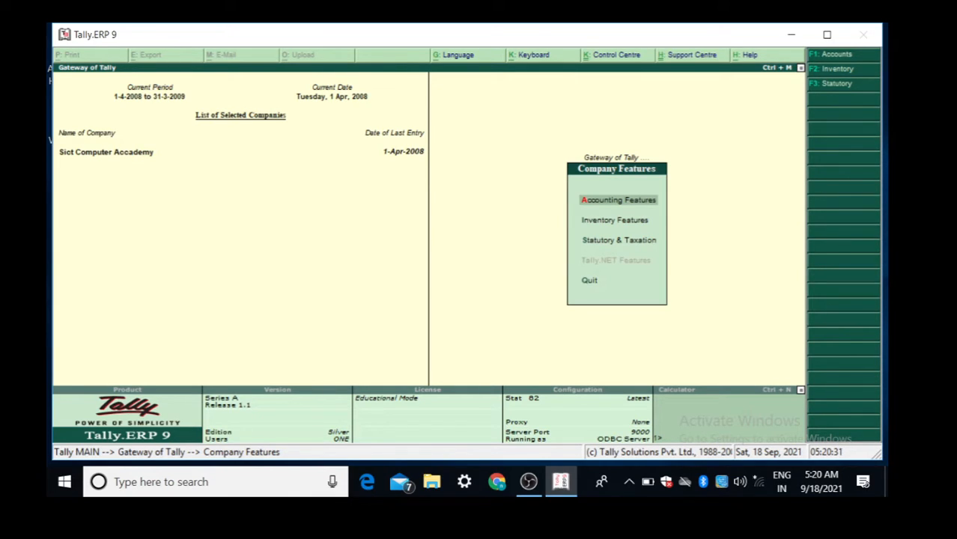
key(Return)
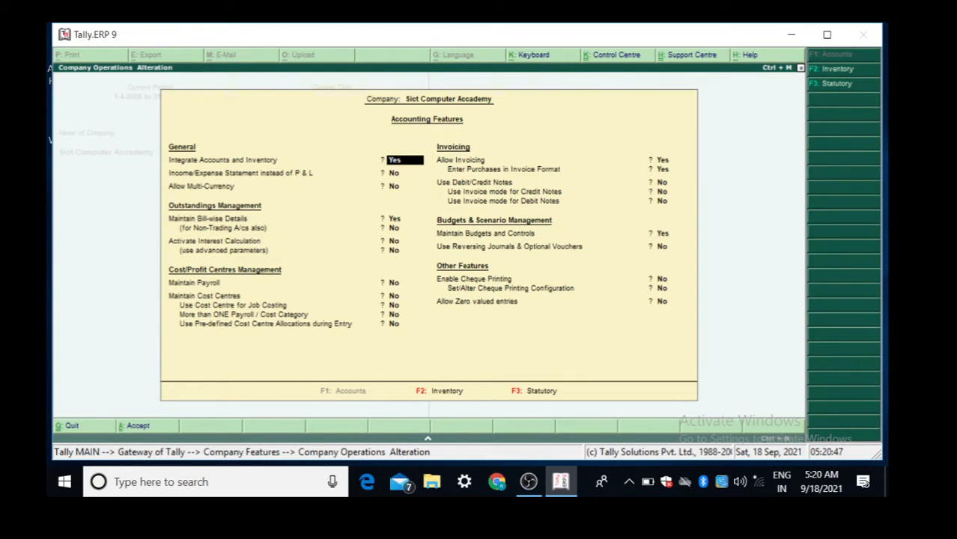
key(Return)
key(Return)
key(Return)
key(Return)
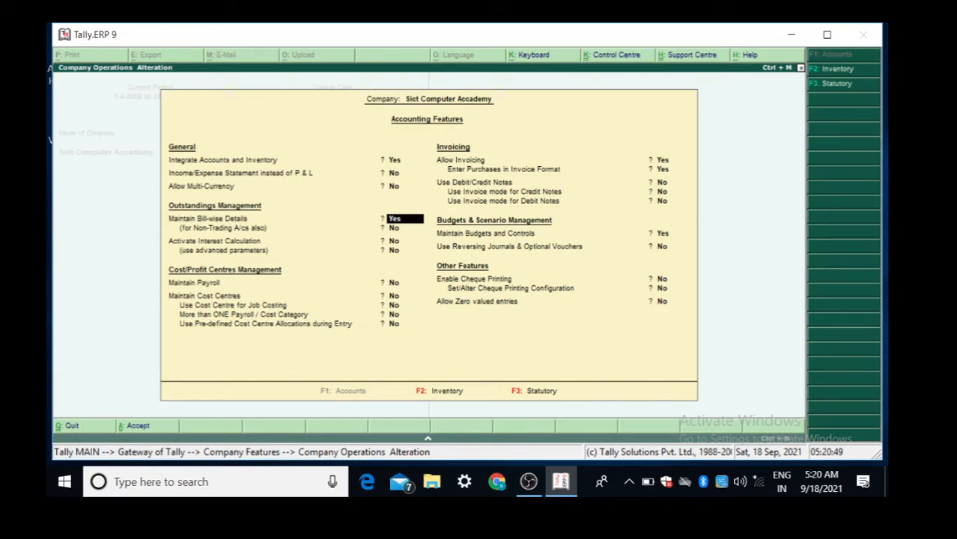
key(Return)
key(Return)
key(Return)
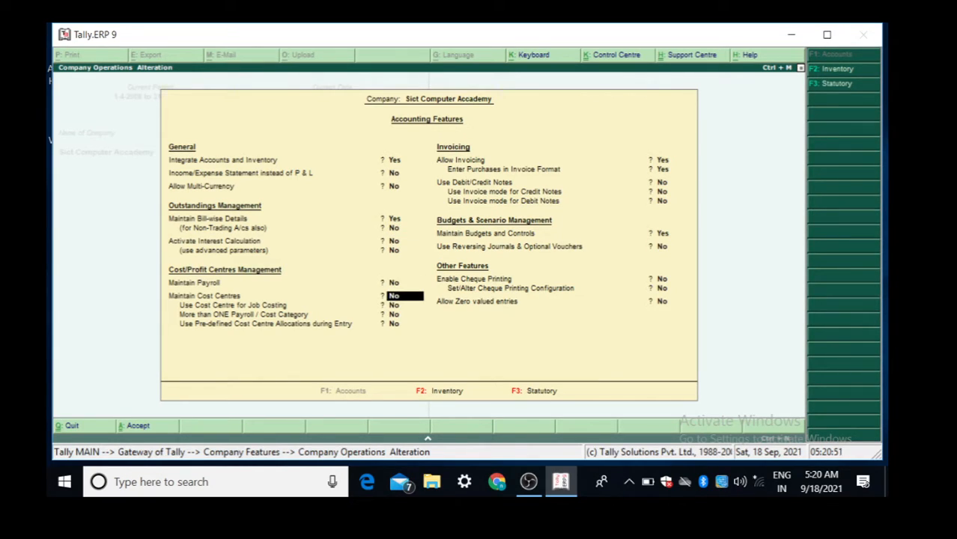
text(y)
key(Return)
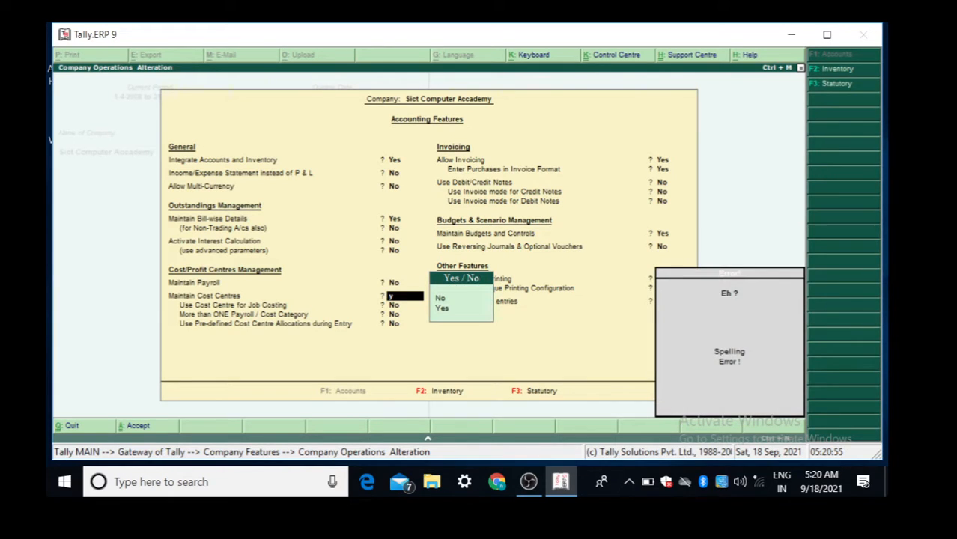
key(Escape)
key(y)
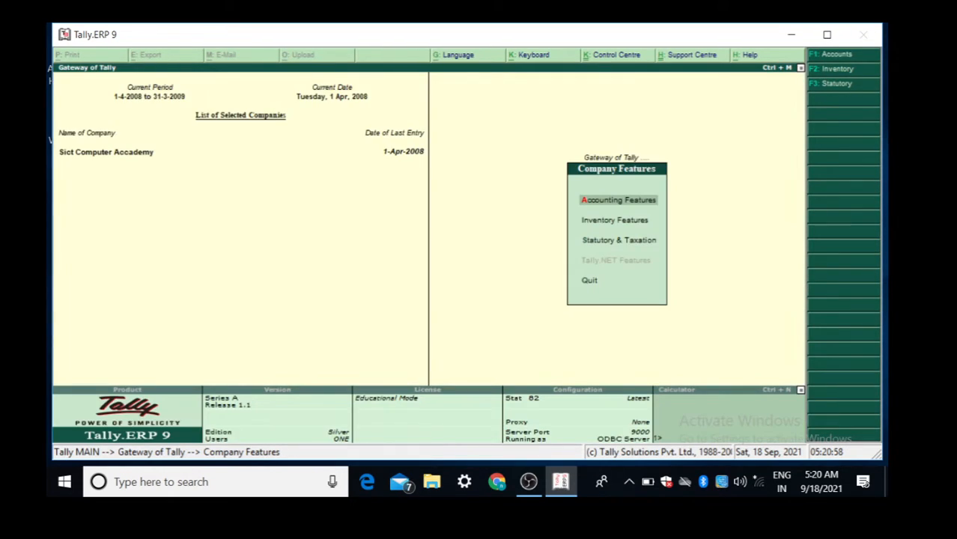
Step: Set Maintain Cost Centres to Yes in the company's accounting features
key(Return)
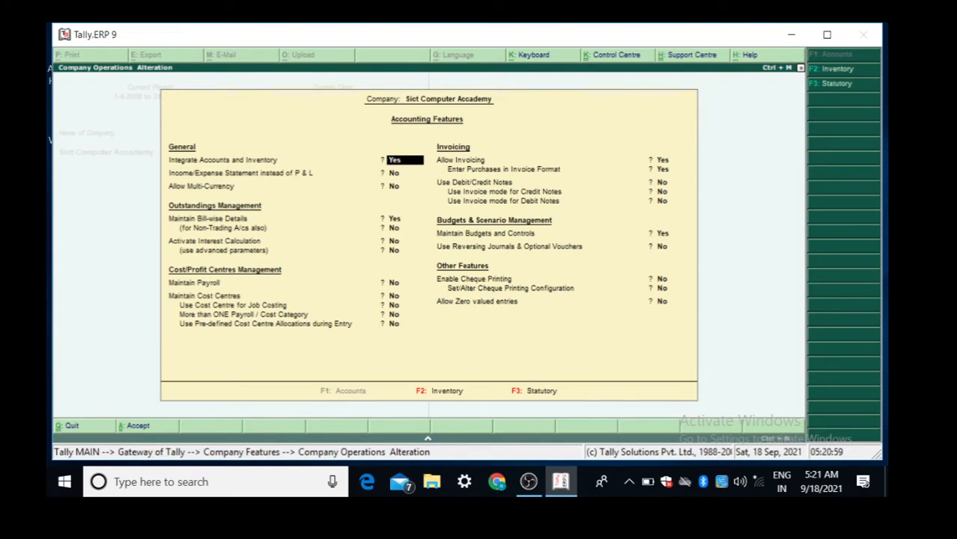
key(Return)
key(Return)
key(Return)
key(Return)
key(Return)
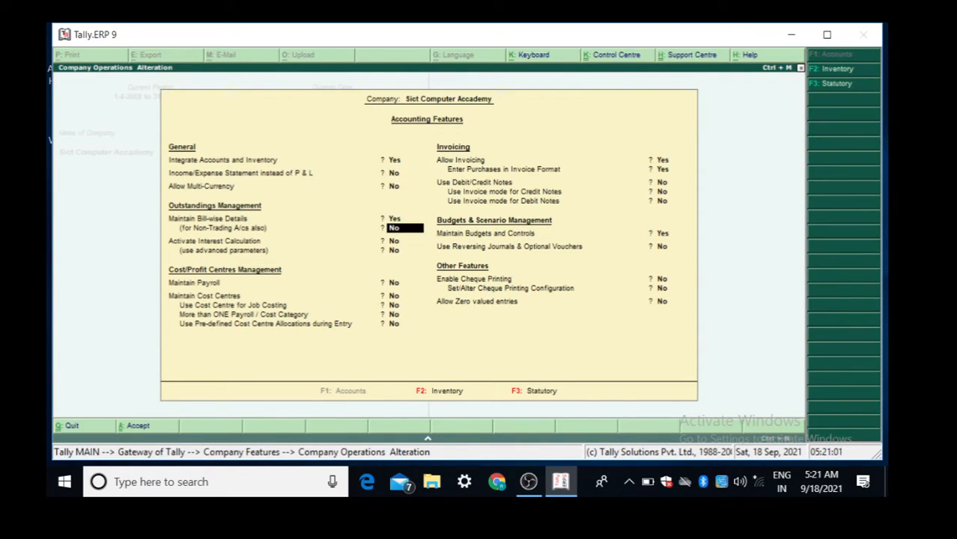
key(Return)
key(Return)
text(y)
key(Return)
key(Return)
key(Return)
key(Return)
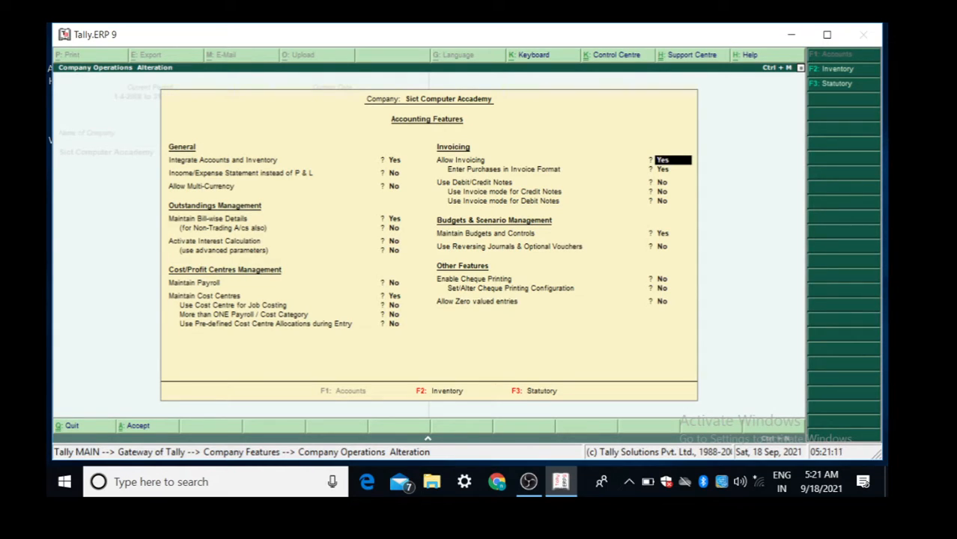
Step: Accept the existing invoicing, budget and other accounting features, save the form and return to the Gateway of Tally
key(Return)
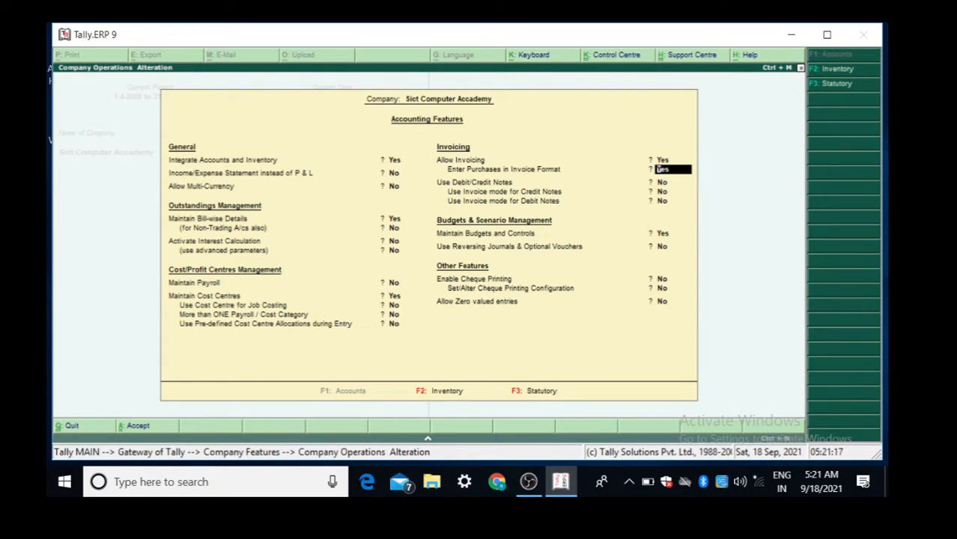
key(Return)
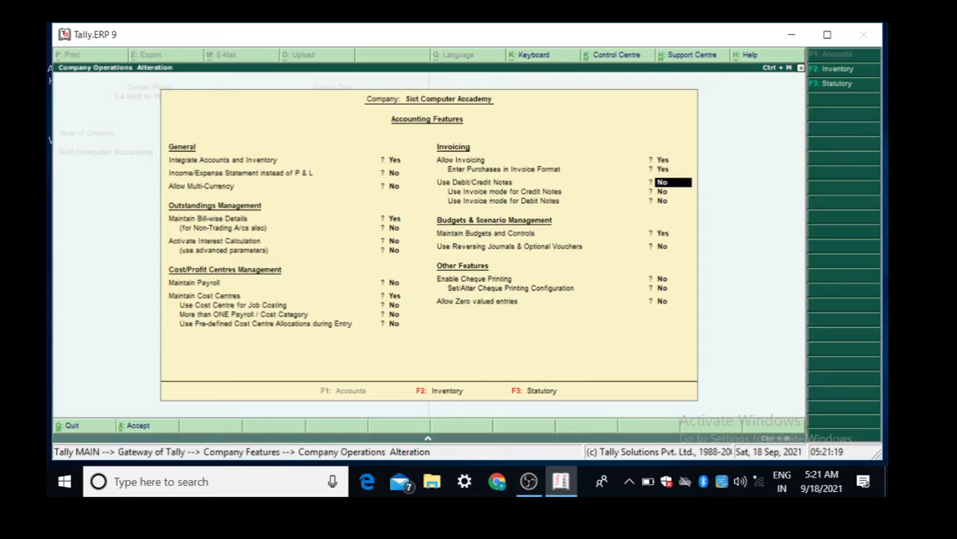
key(Return)
key(Return)
key(Return)
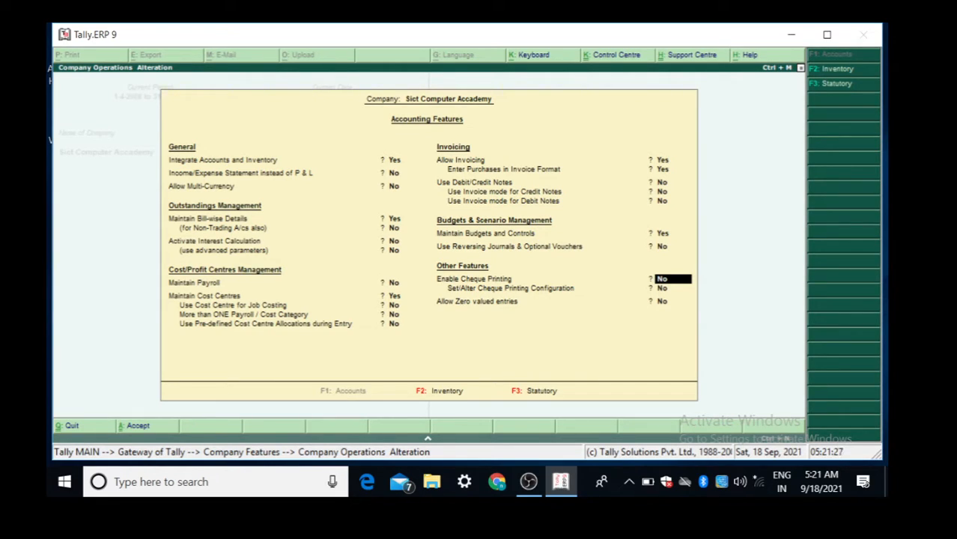
key(Up)
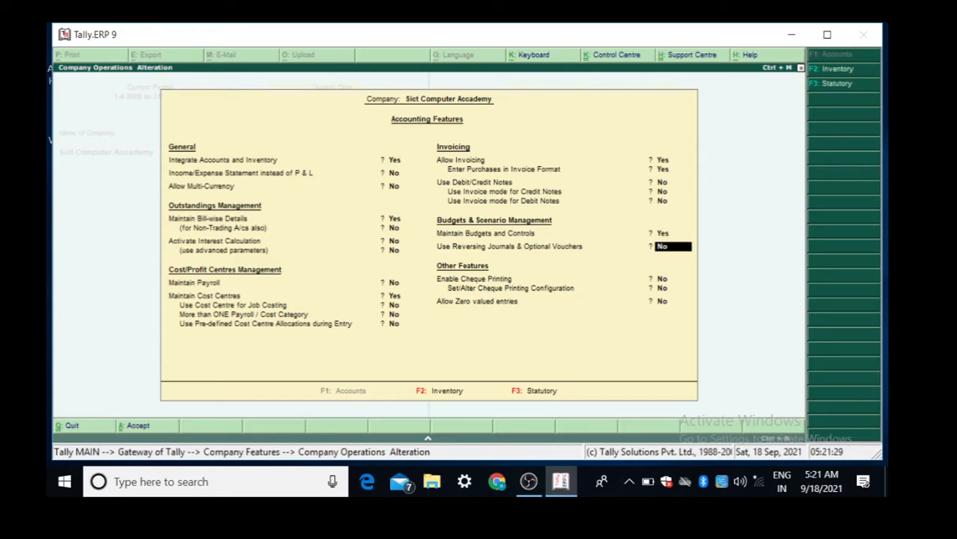
key(Up)
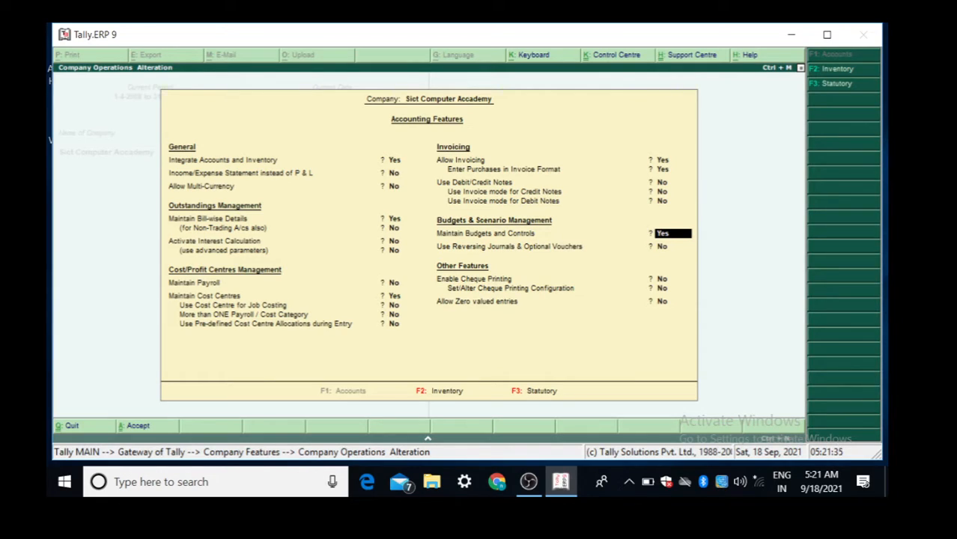
key(Return)
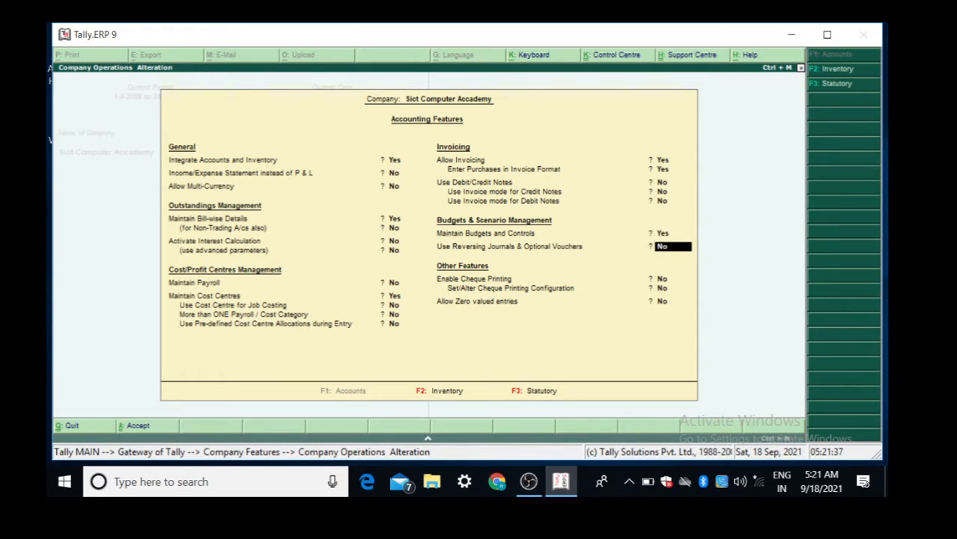
key(Return)
key(Return)
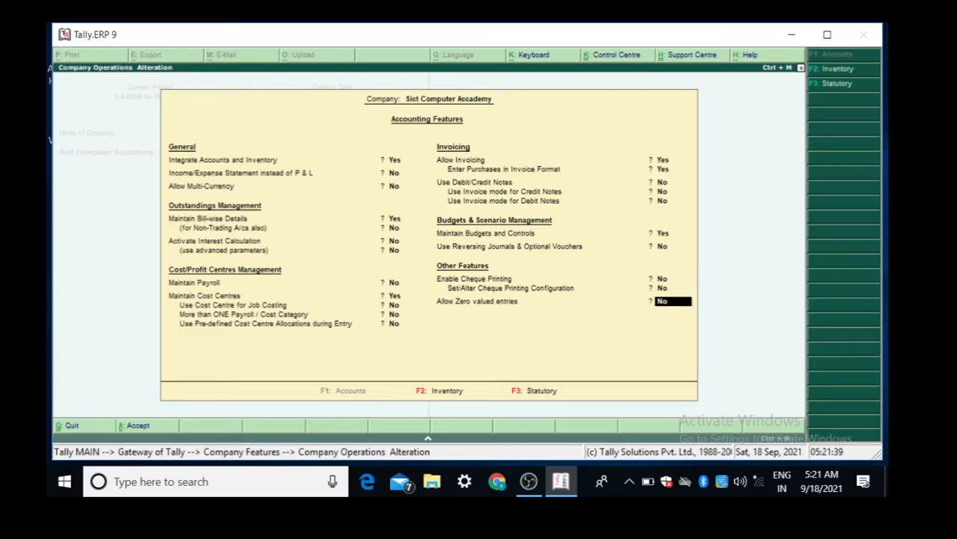
key(Return)
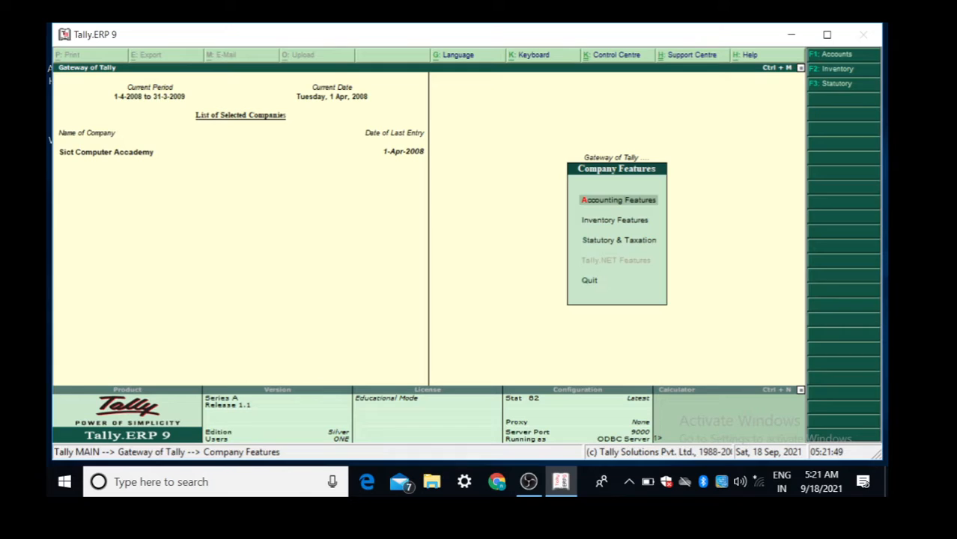
key(Escape)
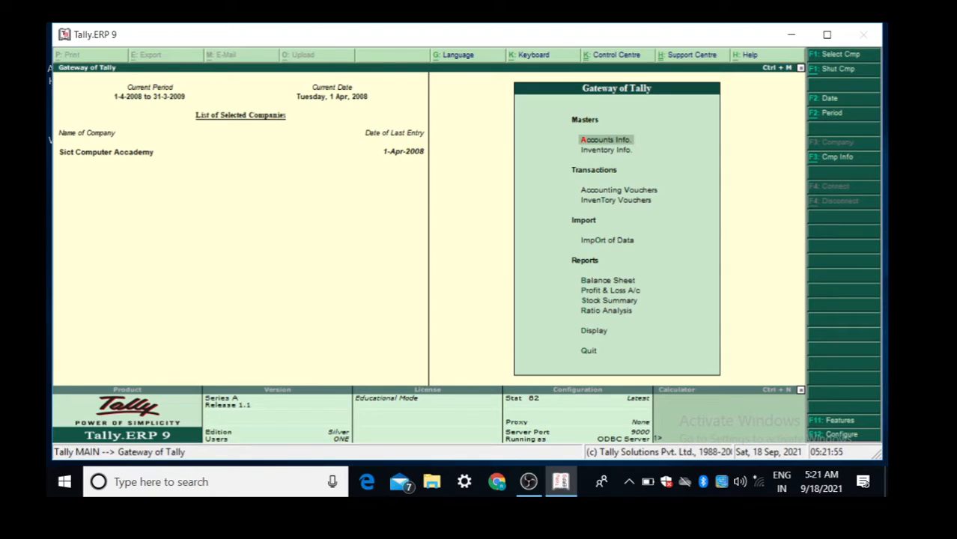
Step: Examine the Voucher Entry configuration options for accounts and inventory, then return to the Gateway of Tally
key(F12)
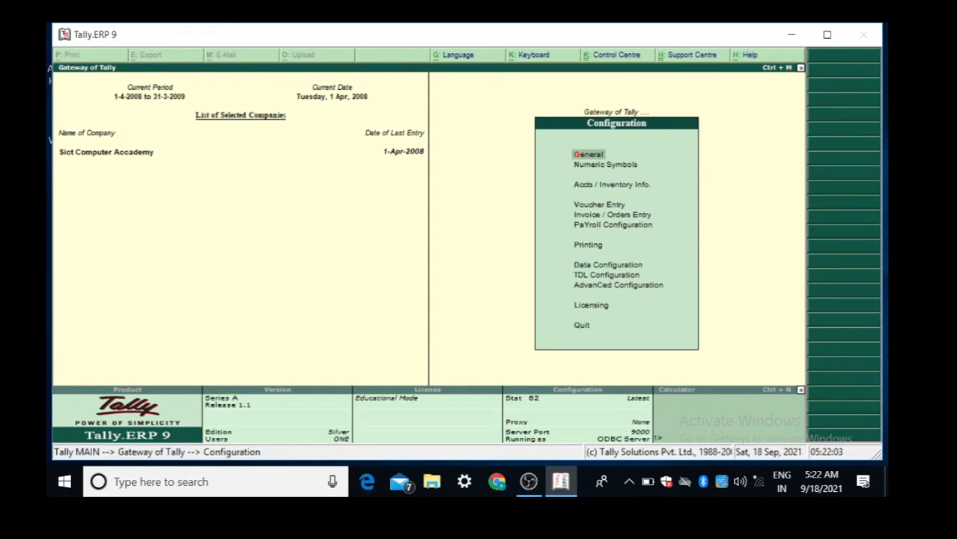
key(Down)
key(Down)
key(Down)
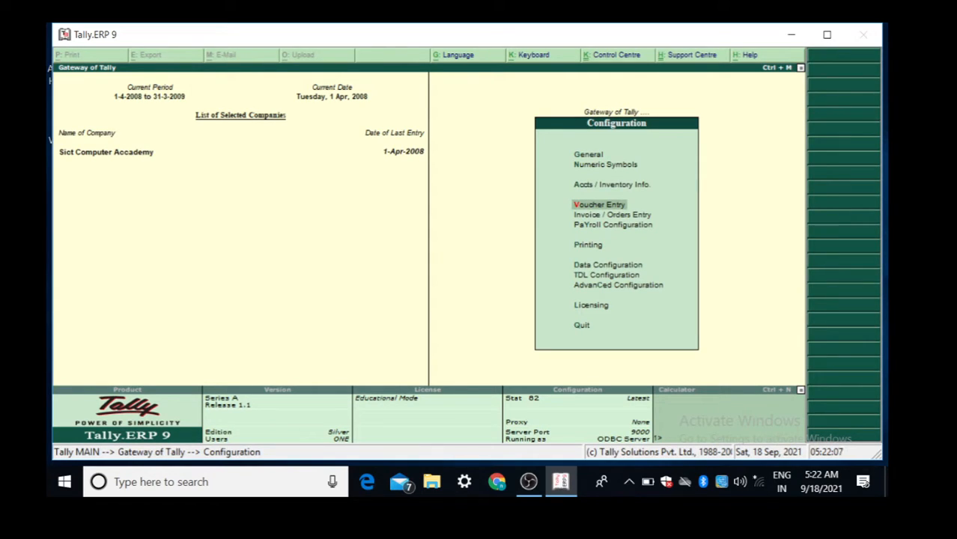
key(Return)
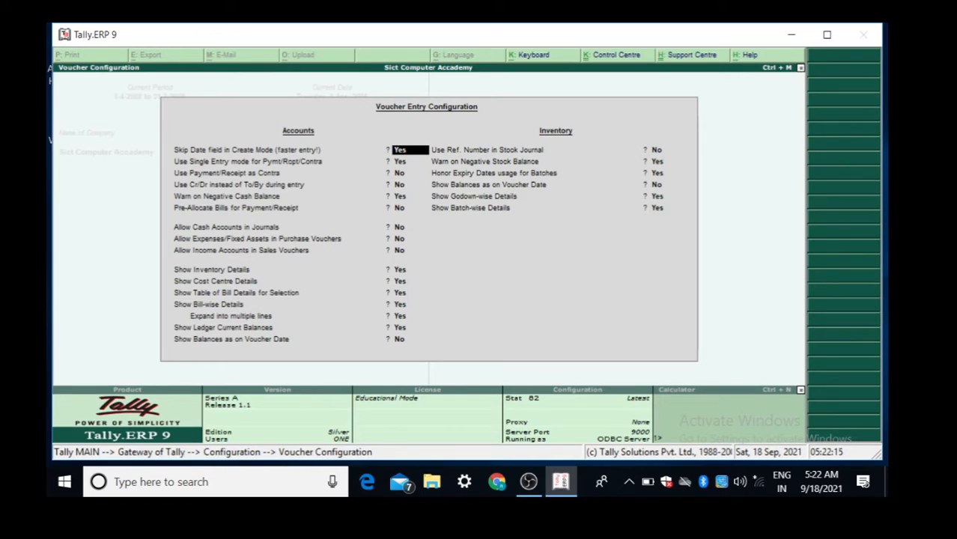
key(Return)
key(Escape)
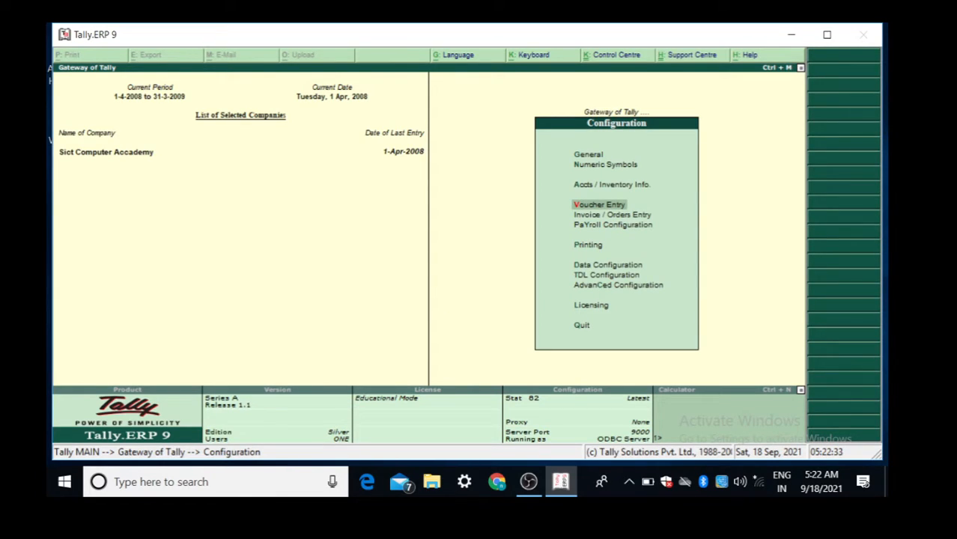
key(Escape)
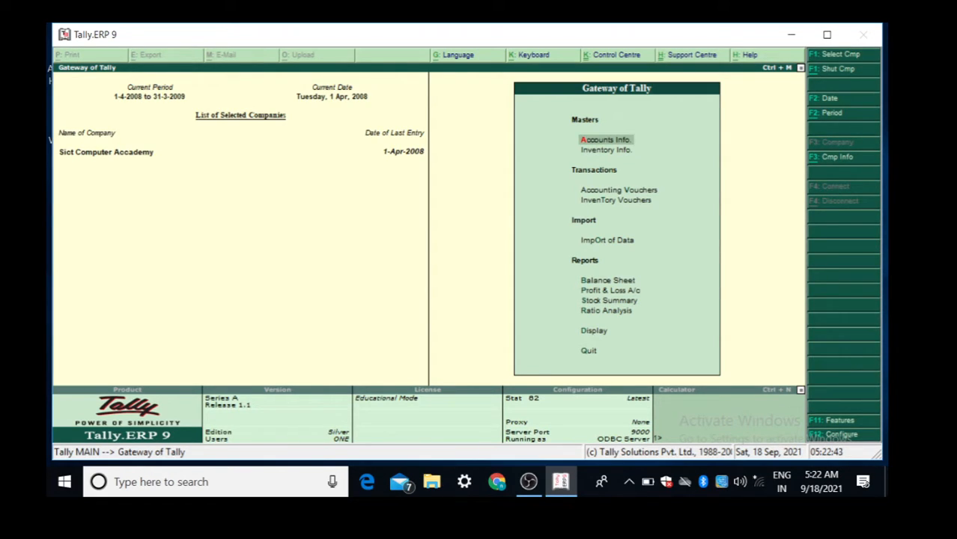
Step: Start a new single ledger under Accounts Info. and name it Petrol
key(Return)
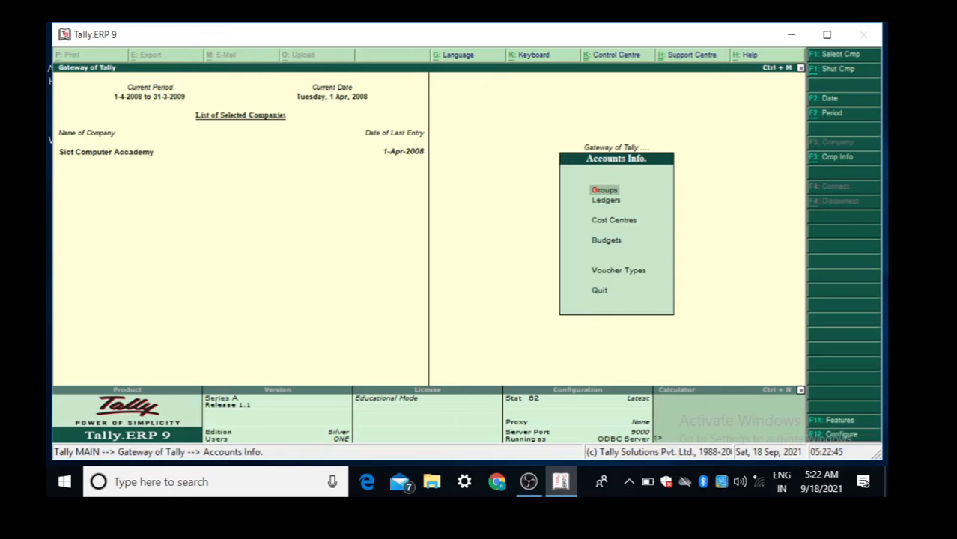
key(Down)
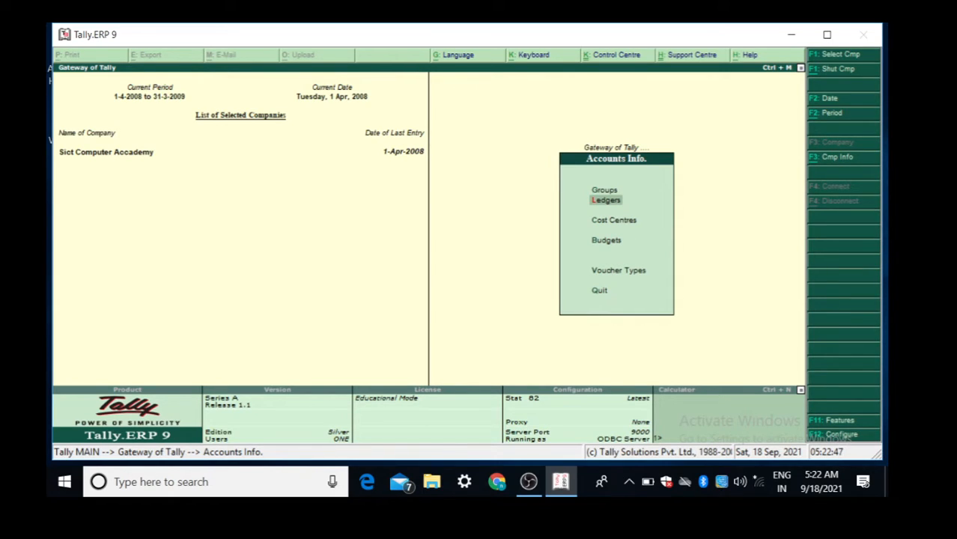
key(Return)
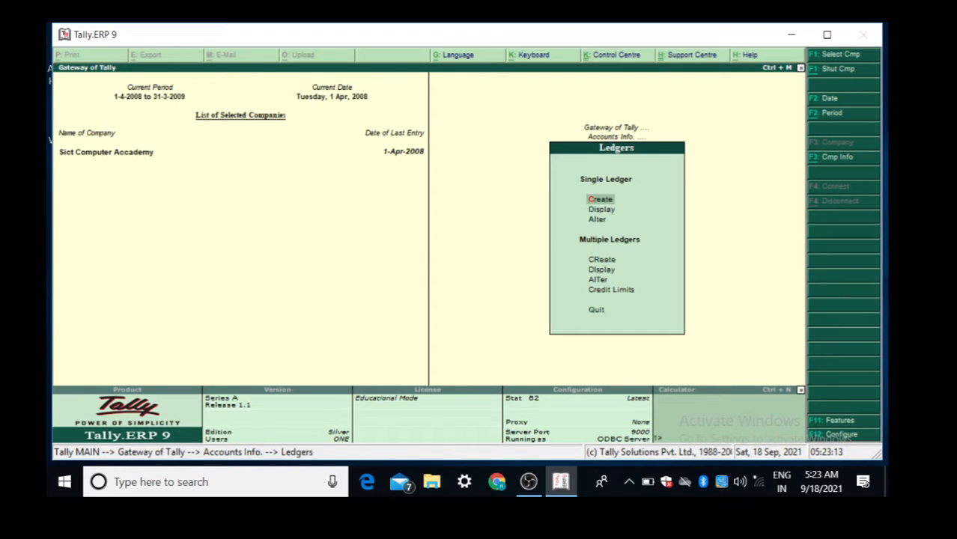
key(Return)
text(Pto)
key(BackSpace)
key(BackSpace)
text(etron)
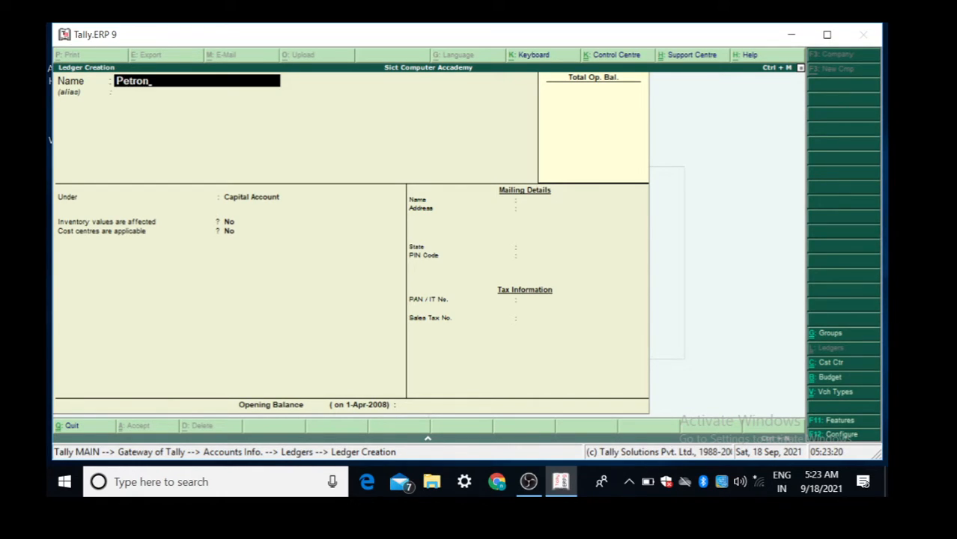
key(BackSpace)
text(l)
key(Return)
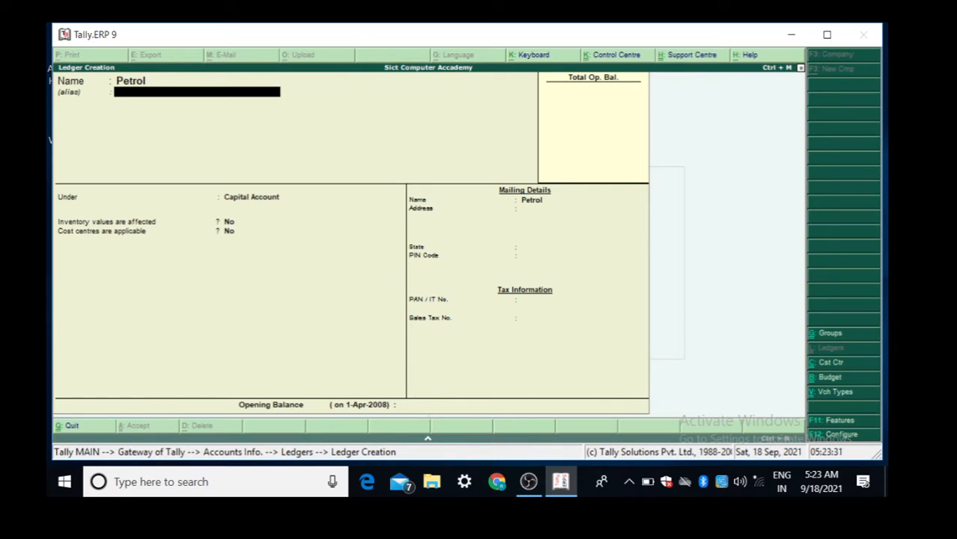
Step: Leave the Petrol ledger's alias blank and place the ledger under the Indirect Incomes group
key(Return)
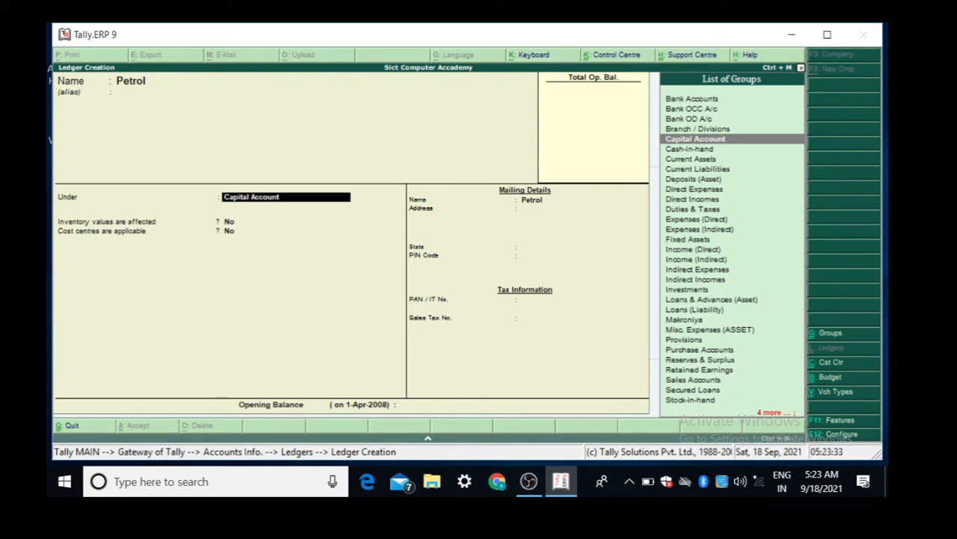
text(I)
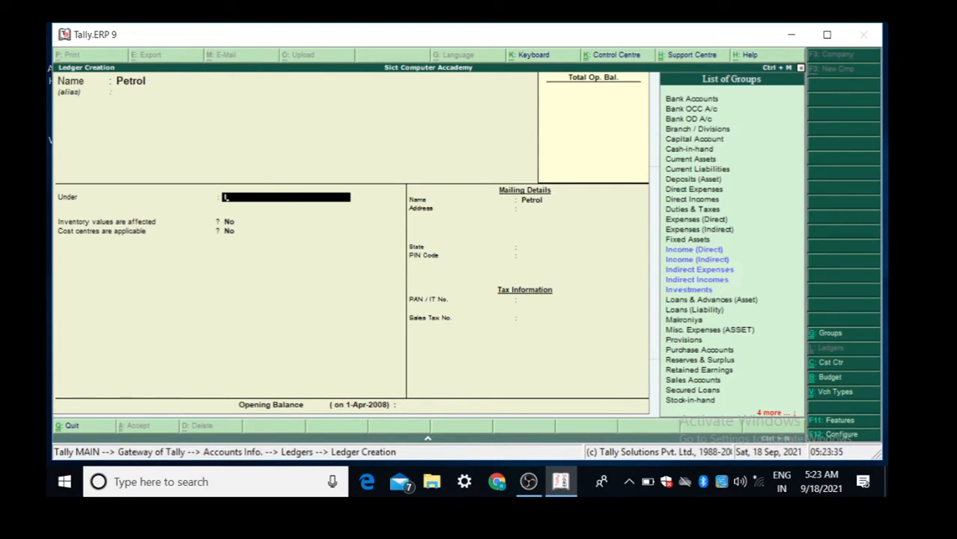
key(Down)
key(Down)
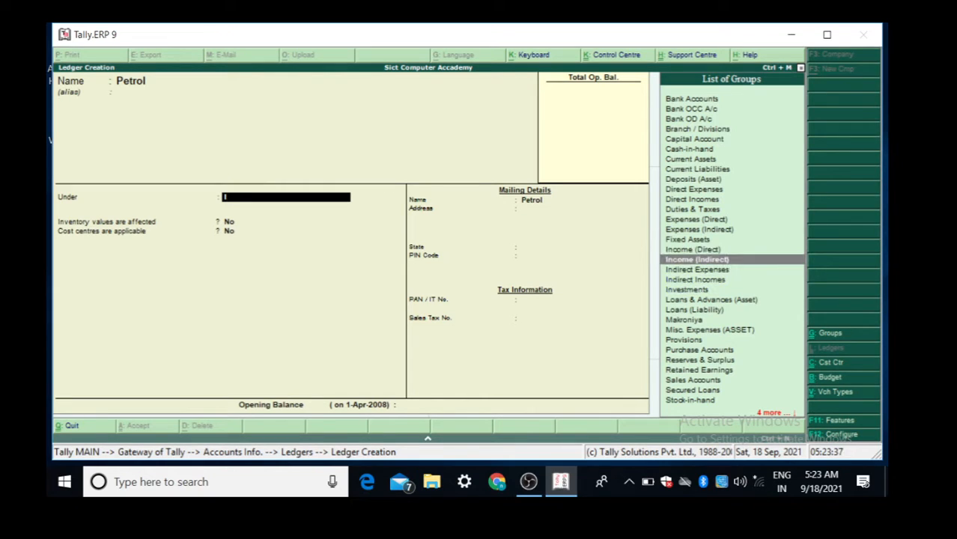
key(Return)
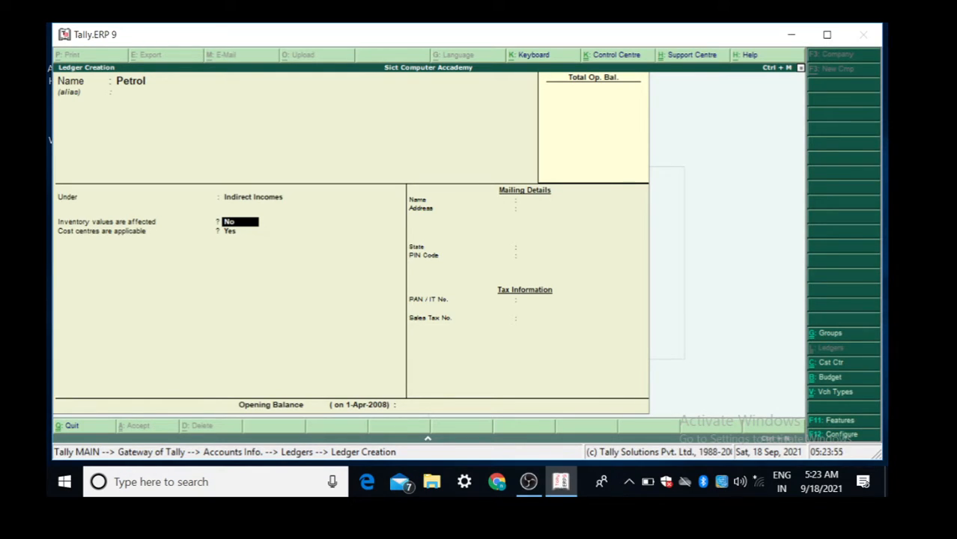
Step: Keep inventory values at No and cost centres at Yes for Petrol, then save the ledger without an opening balance
key(Return)
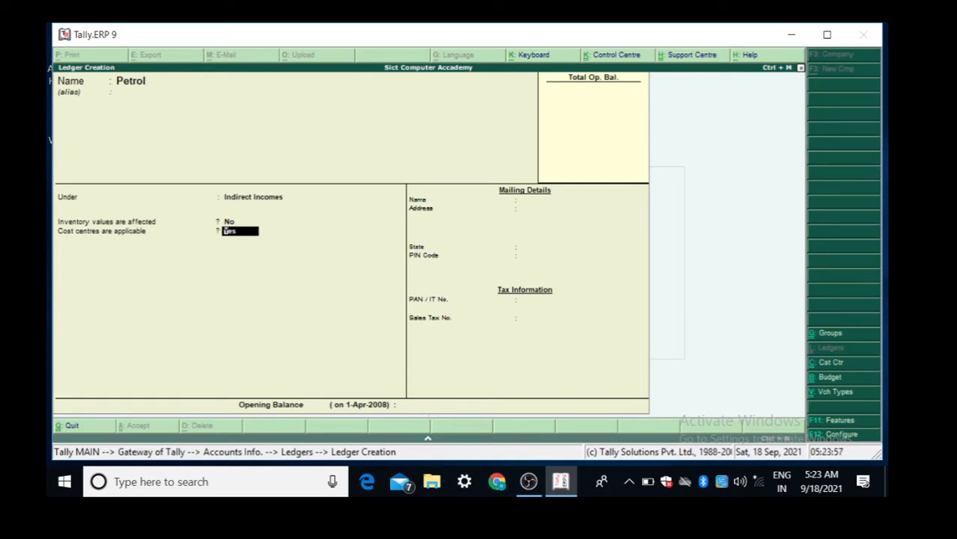
key(Return)
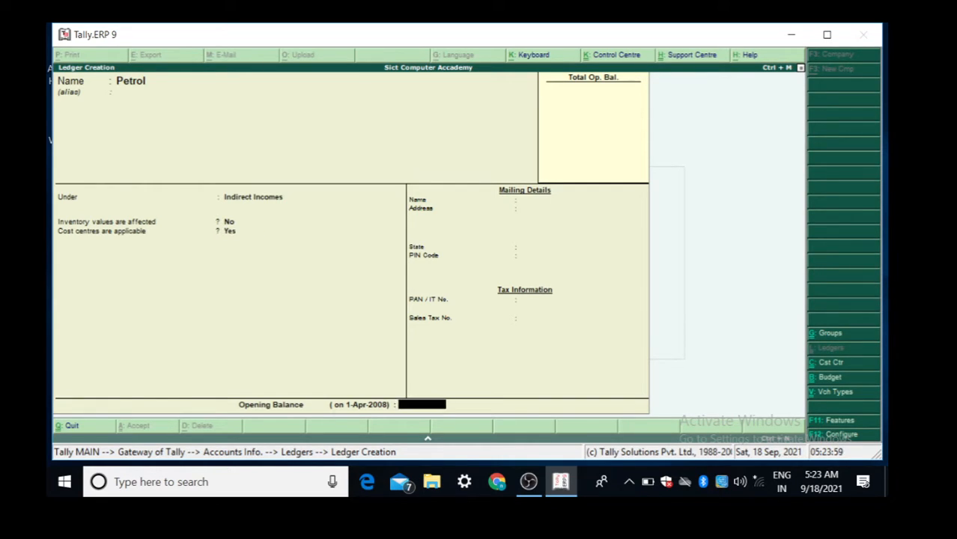
key(Return)
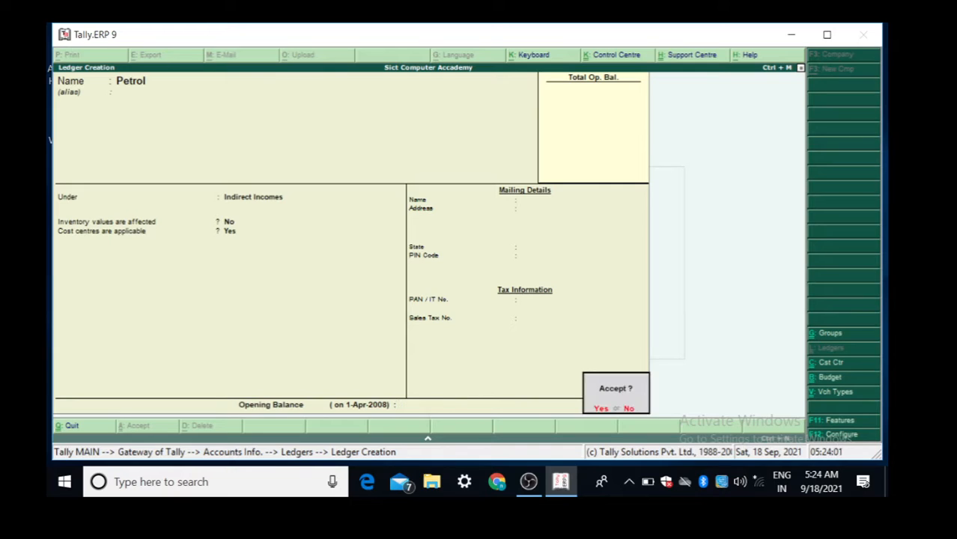
key(Return)
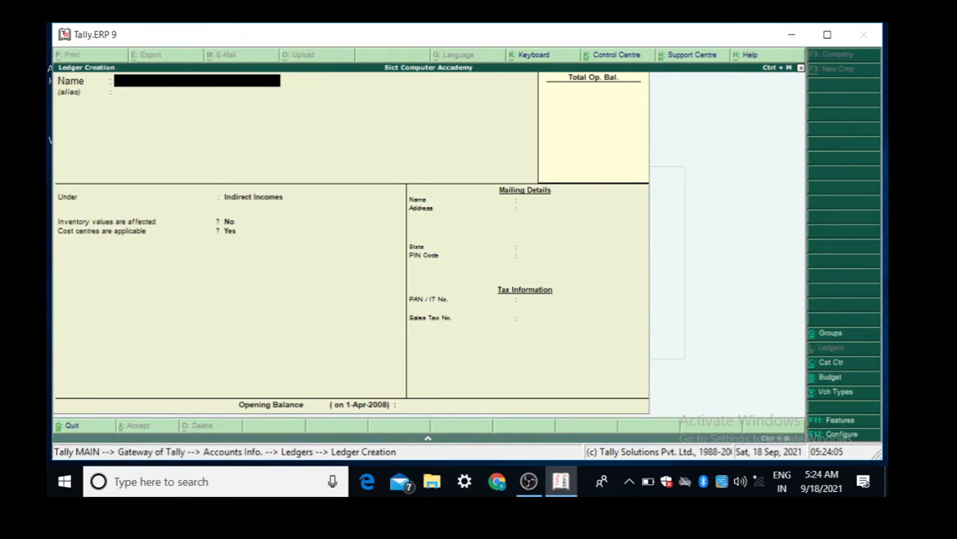
Step: Name the next new ledger Sales A/c and leave its alias blank
text(S)
text(ales)
text( a)
text(\s)
key(BackSpace)
text(c)
key(BackSpace)
key(BackSpace)
text(/c)
key(Return)
key(Return)
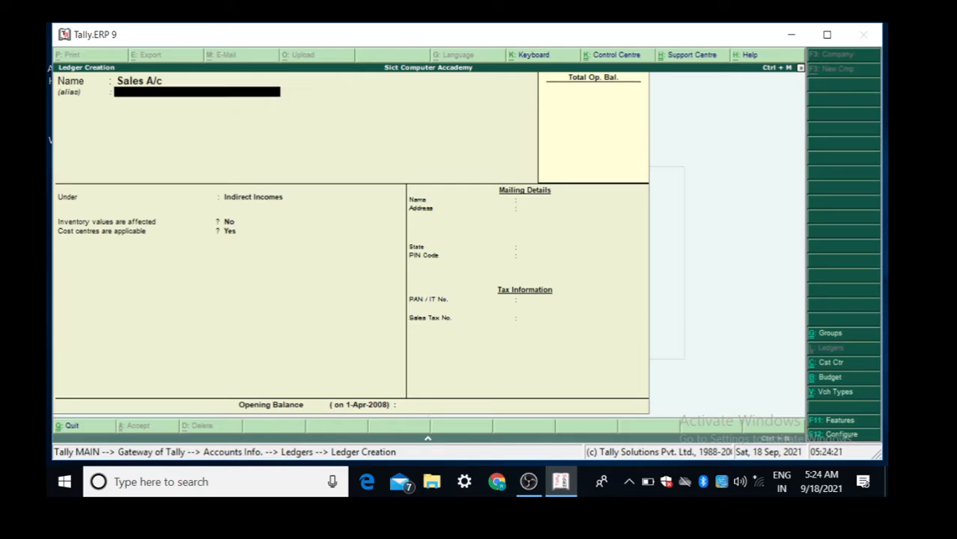
Step: Place the Sales A/c ledger under the Sales Accounts group
text(s)
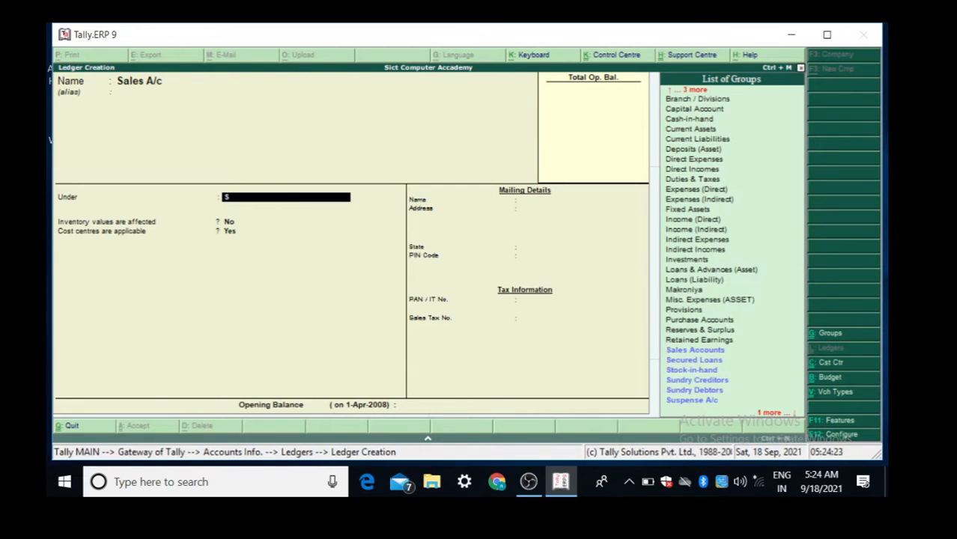
key(Down)
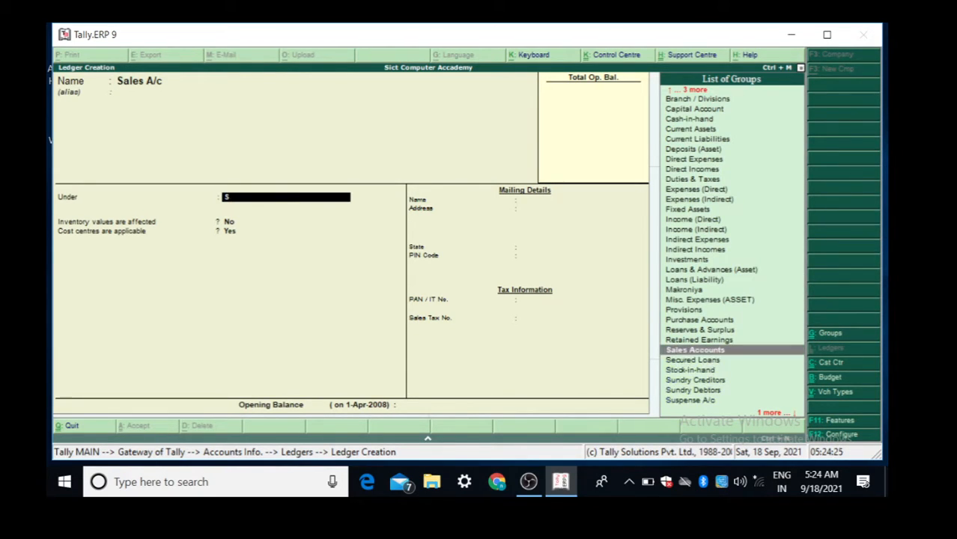
key(Return)
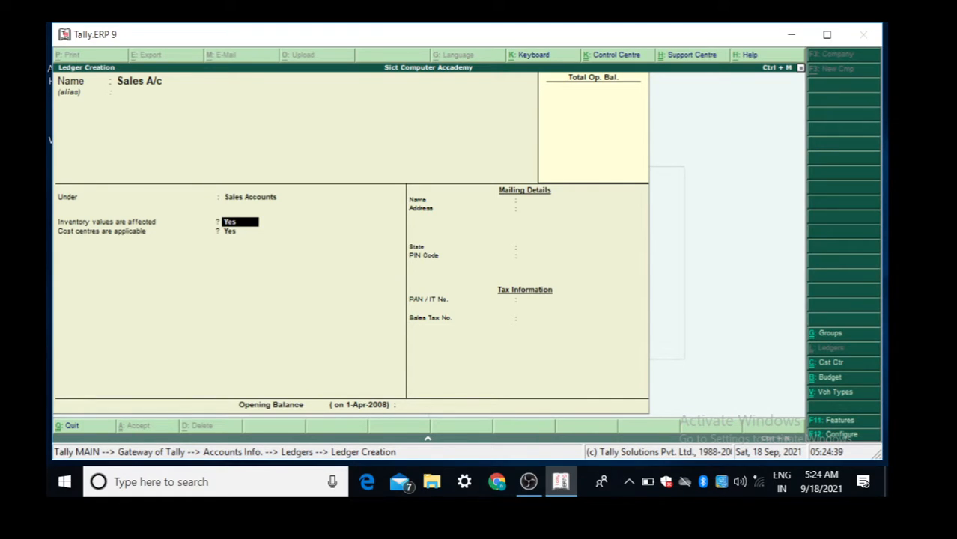
Step: Keep inventory values affected at Yes, set cost centres applicable to No, and save the Sales A/c ledger
key(Return)
text(n)
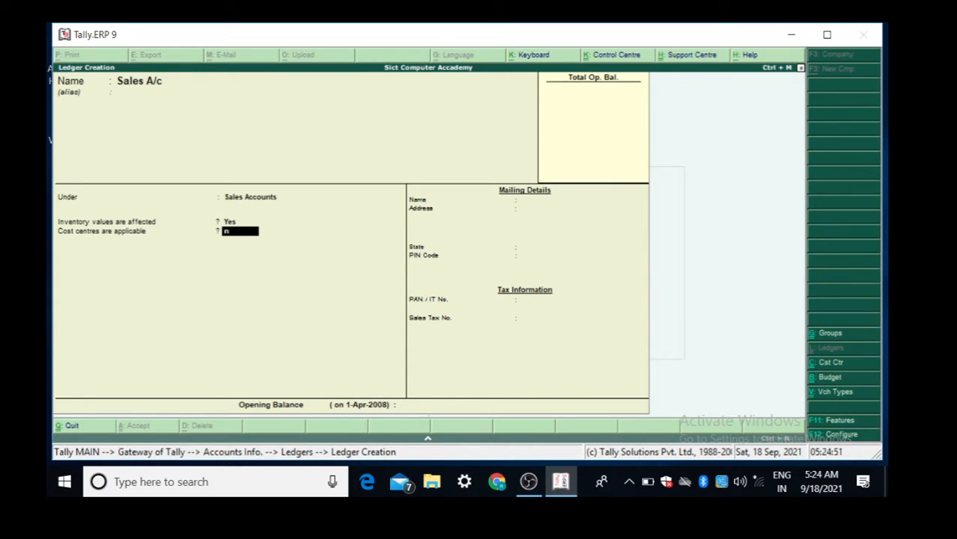
key(Return)
key(Return)
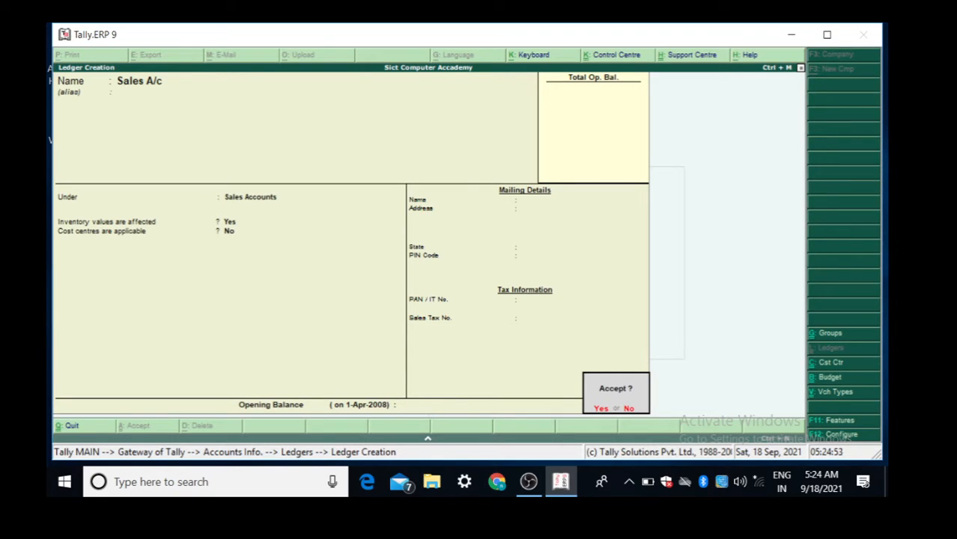
key(Return)
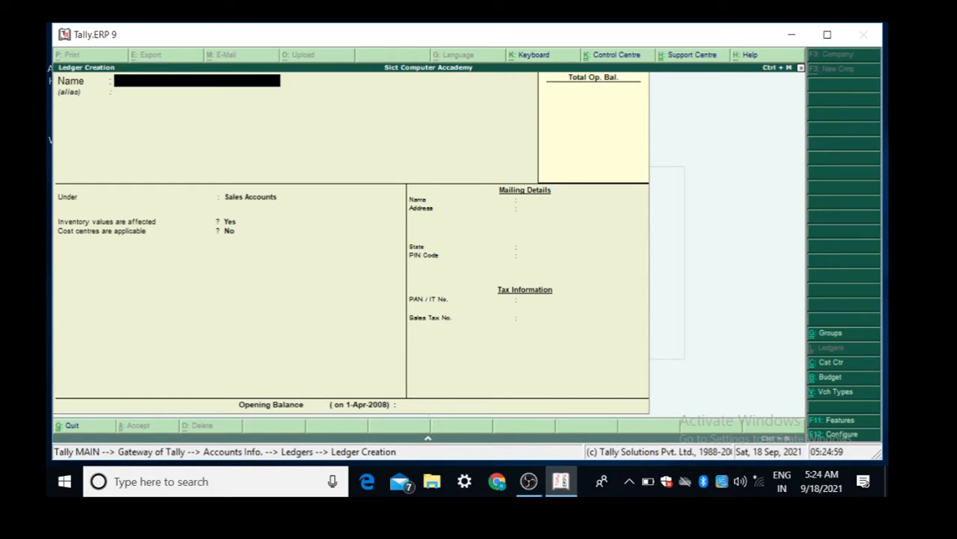
Step: Name the next new ledger Advertisement and place it under the Indirect Expenses group
text(Ad)
text(vertisement)
key(Return)
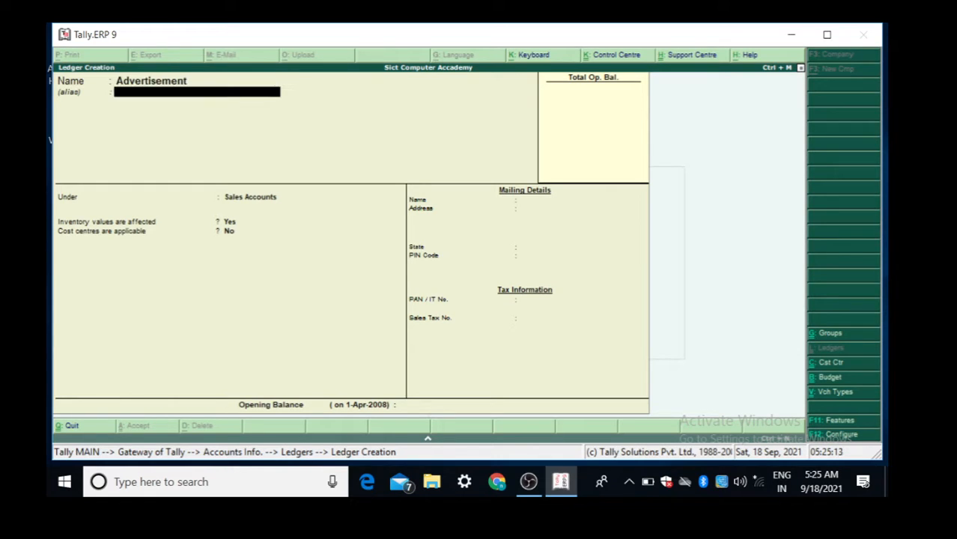
key(Return)
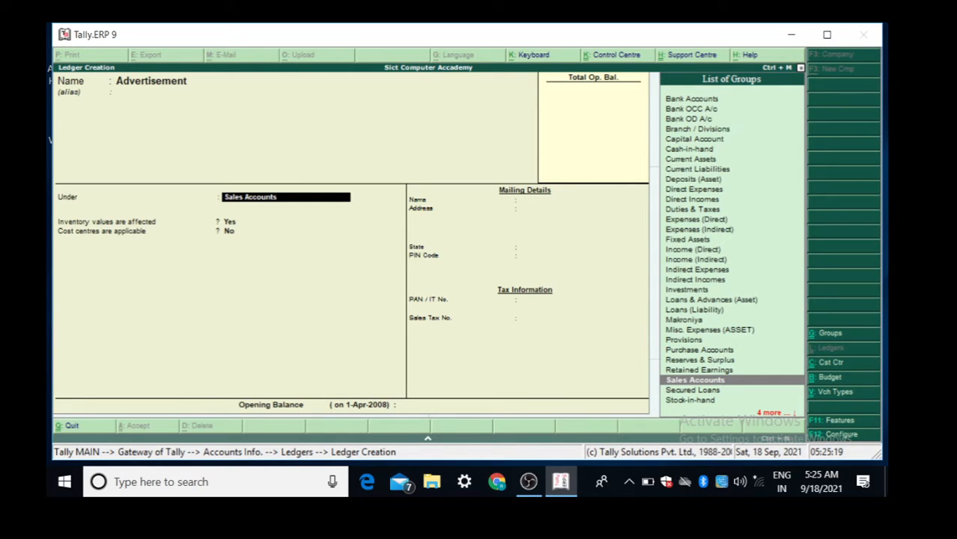
text(I)
key(Return)
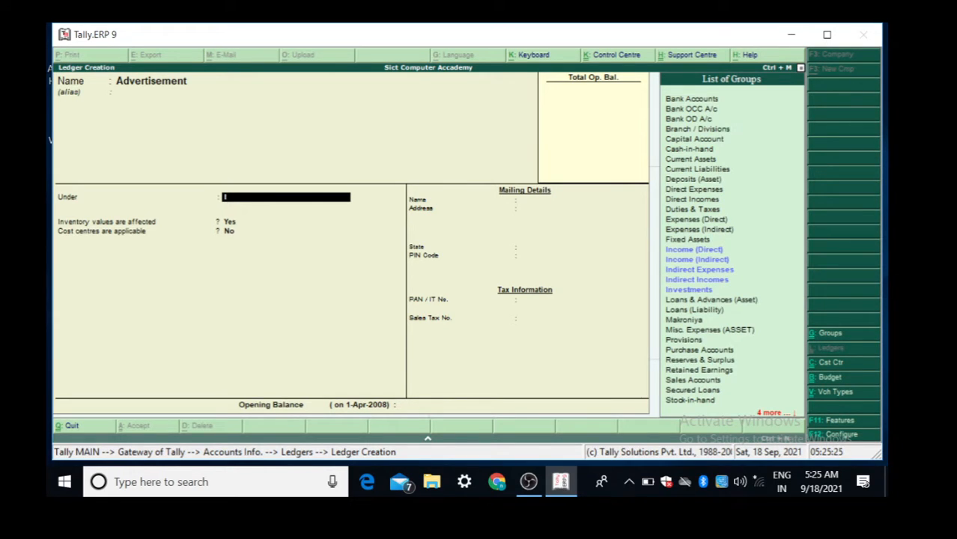
key(Down)
key(Down)
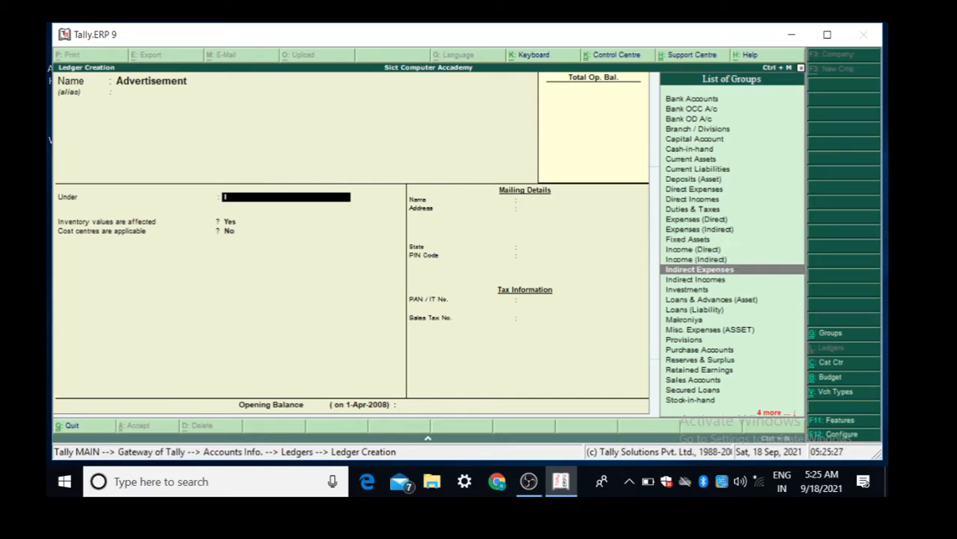
key(Return)
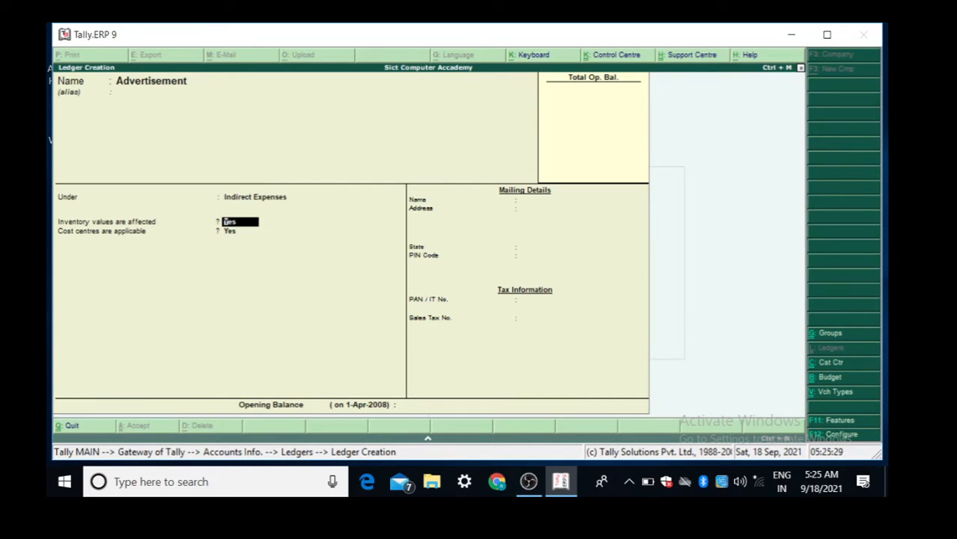
Step: Keep inventory values affected at Yes, set cost centres applicable to No, and save the Advertisement ledger
key(Return)
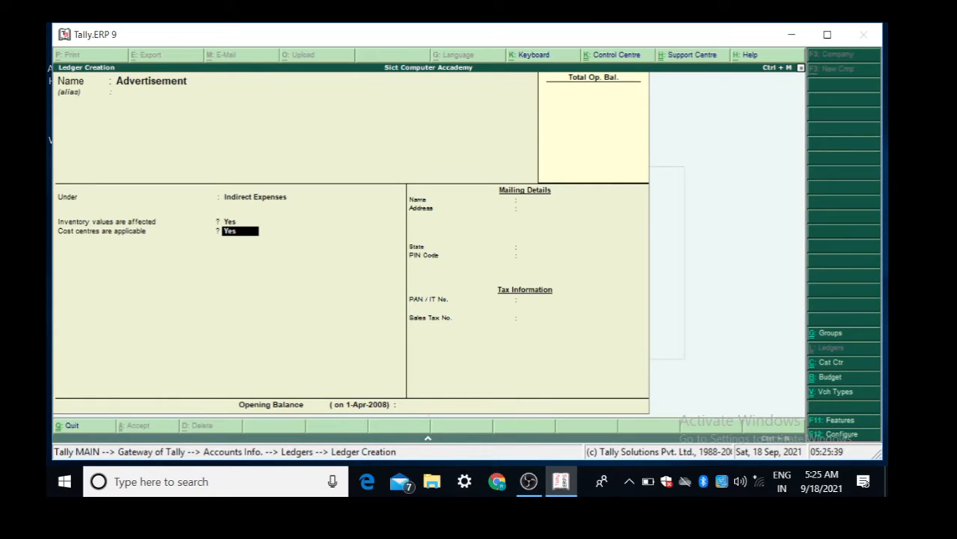
text(n)
key(Return)
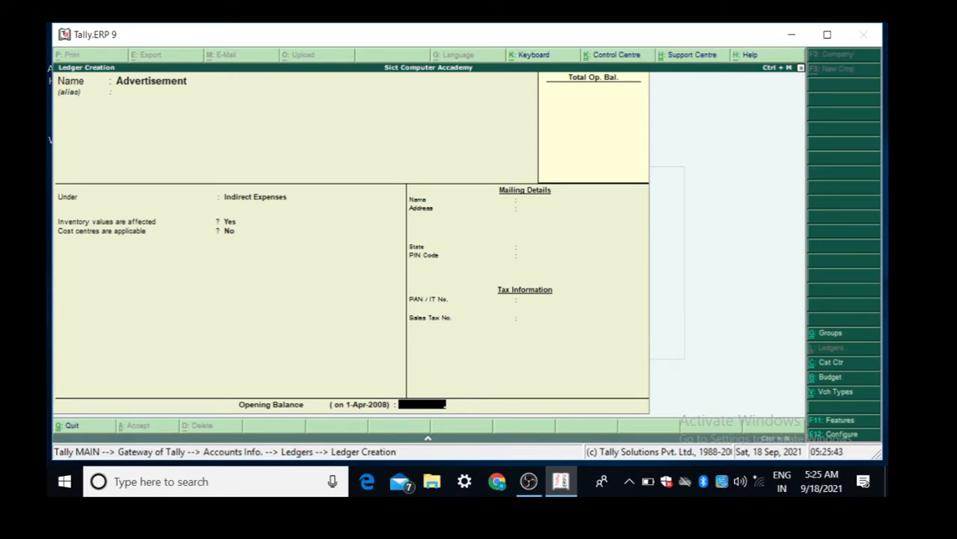
key(Return)
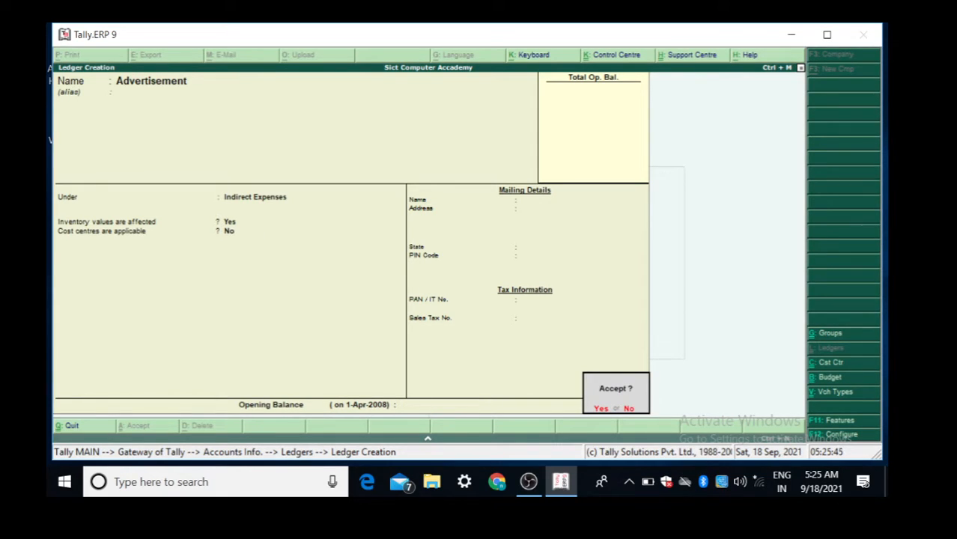
key(Return)
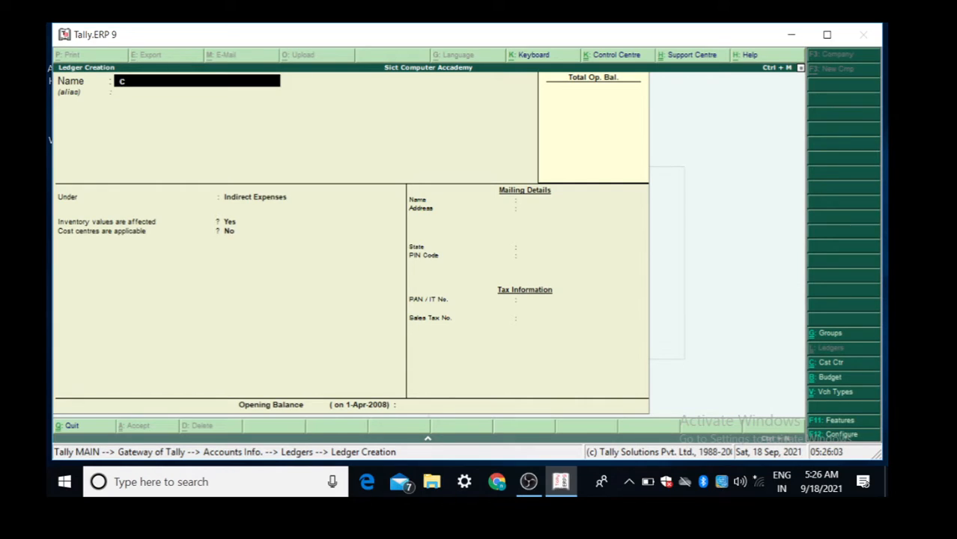
Step: Name the next new ledger Cretiv Elcotrnic and leave its alias blank
text(e)
text(e)
text(ti)
text(v)
text( El)
text(co)
text(tin)
key(BackSpace)
key(BackSpace)
text(ro)
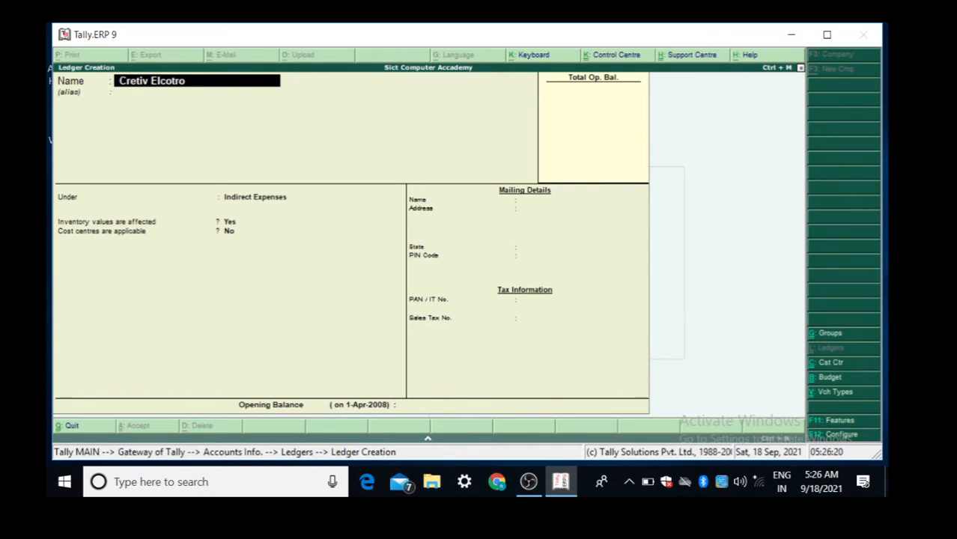
key(BackSpace)
text(nic)
key(Return)
key(Return)
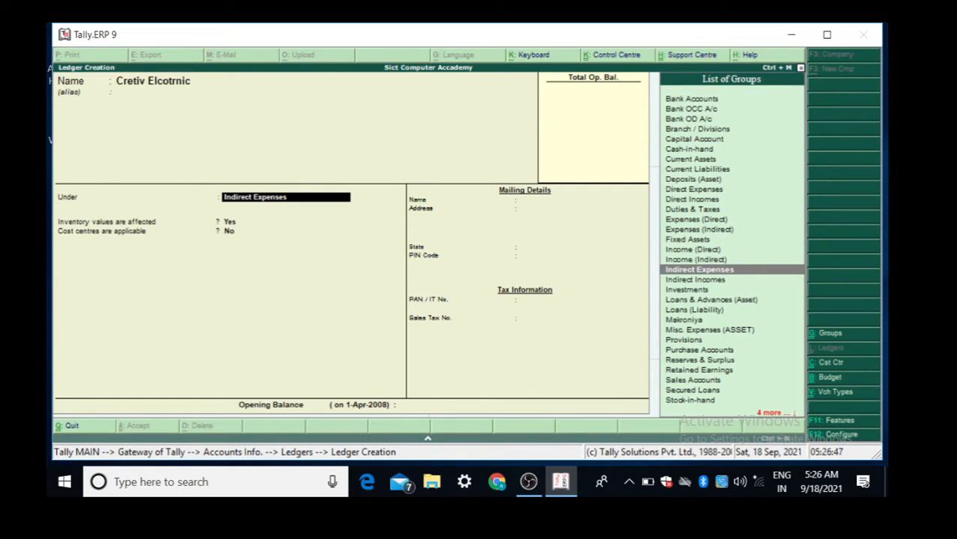
Step: Place the Cretiv Elcotrnic ledger under the Sundry Debtors group
text(S)
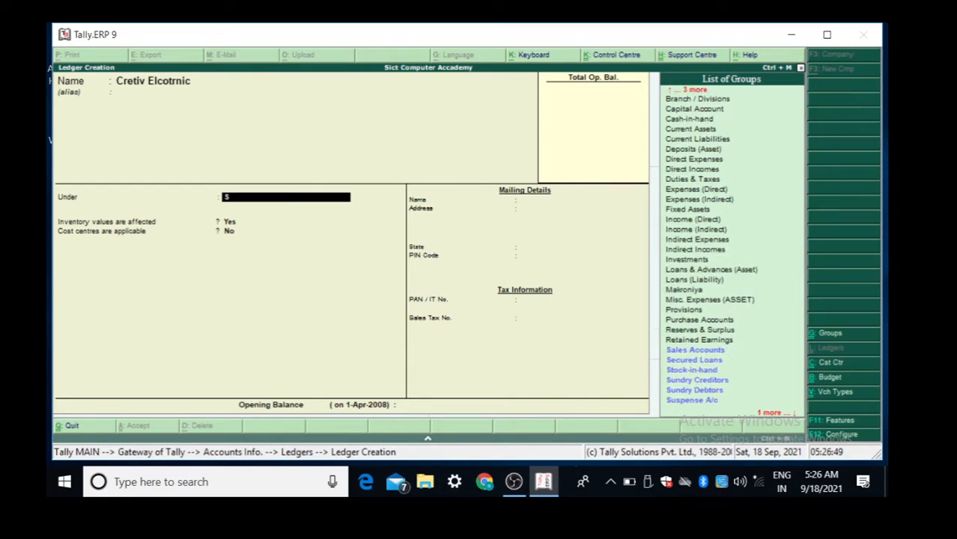
key(Down)
key(Down)
key(Down)
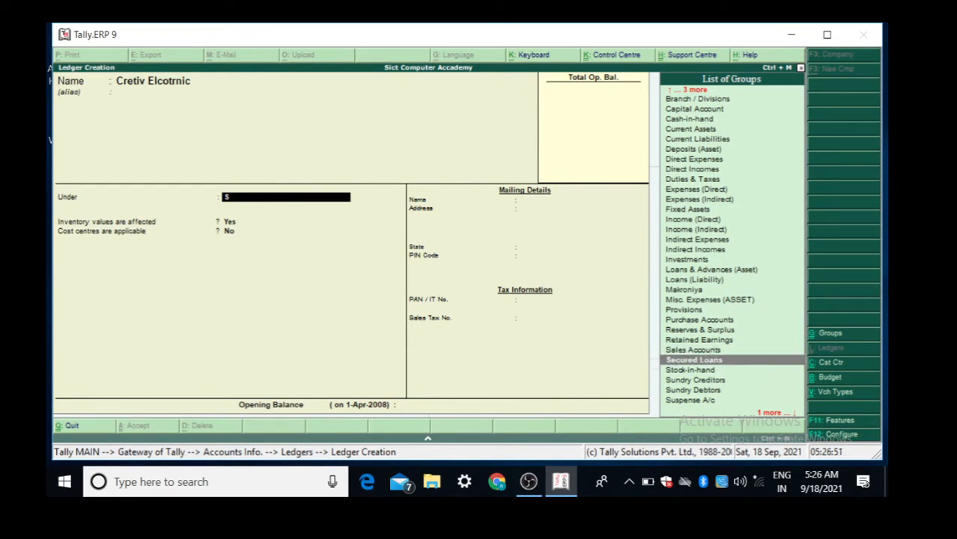
key(Down)
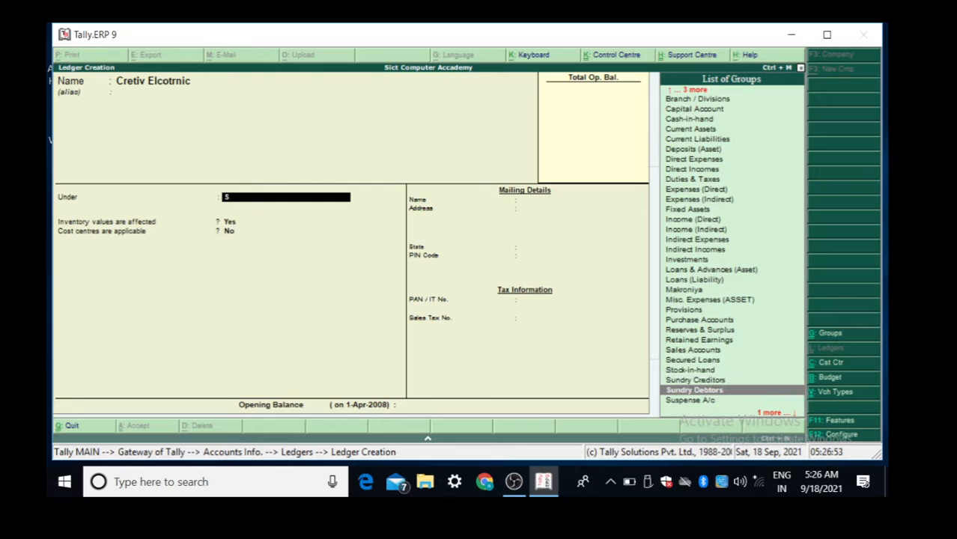
key(Return)
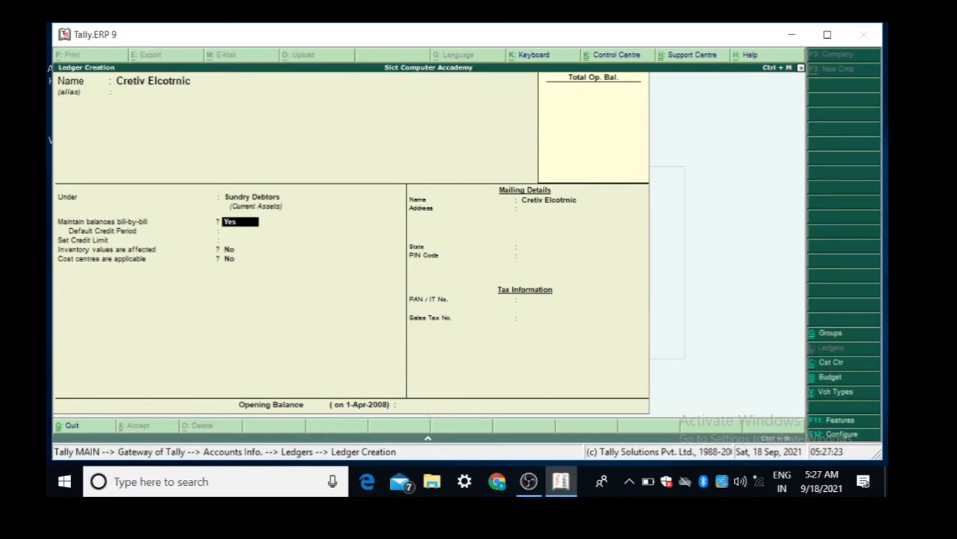
Step: Keep bill-by-bill balances at Yes with no default credit period, and set the ledger's credit limit to 50,000
key(Return)
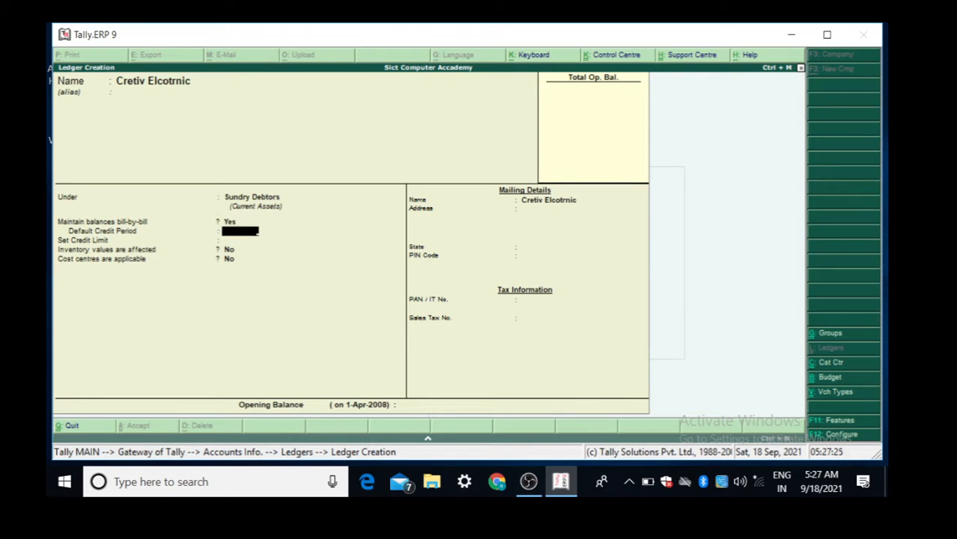
key(Return)
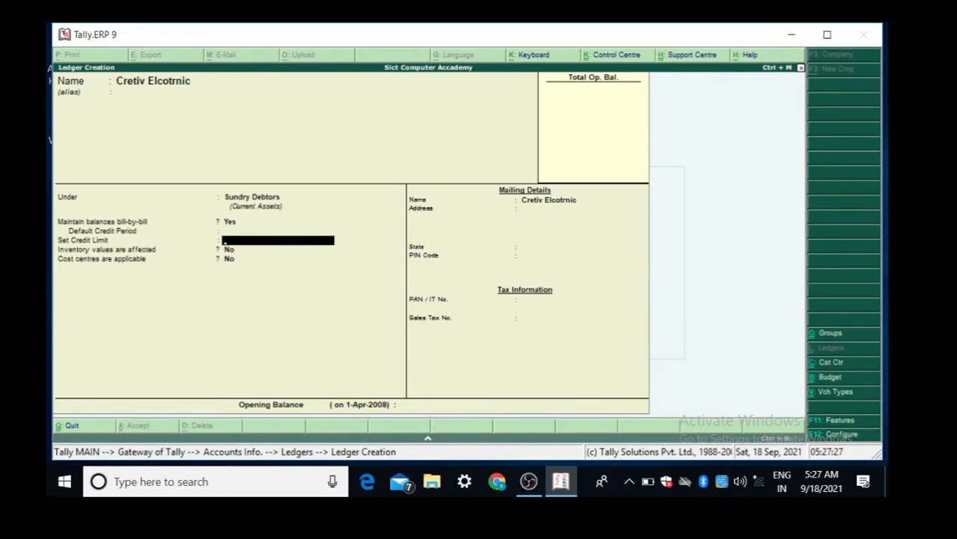
text(50,)
text(000)
key(Return)
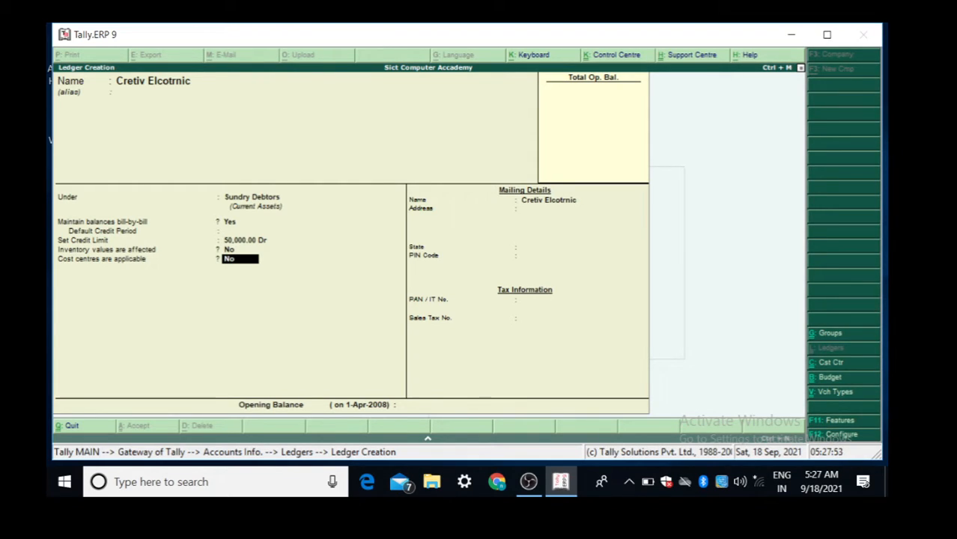
Step: Keep cost centres at No, leave the address and tax details blank with state Not Applicable, and save the Cretiv Elcotrnic ledger
key(Return)
key(Return)
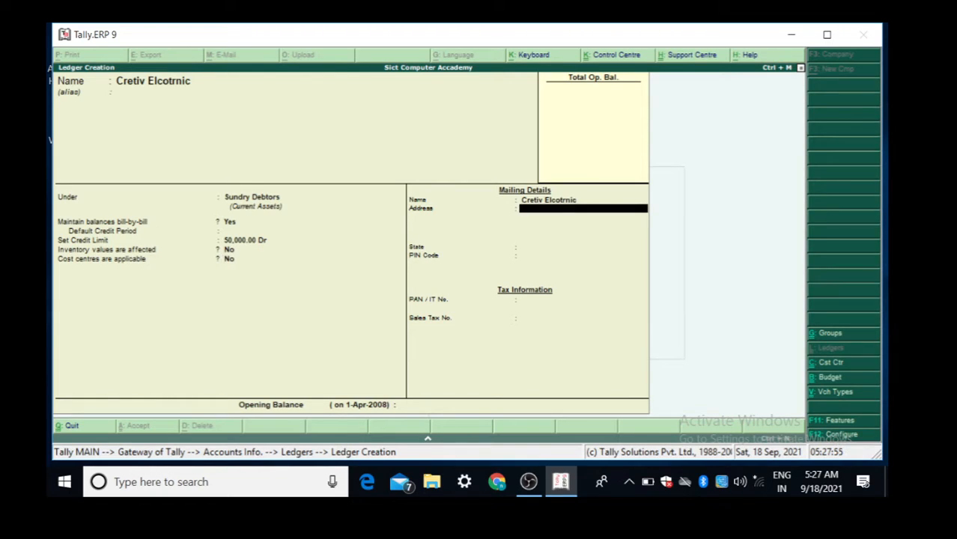
key(Return)
key(Return)
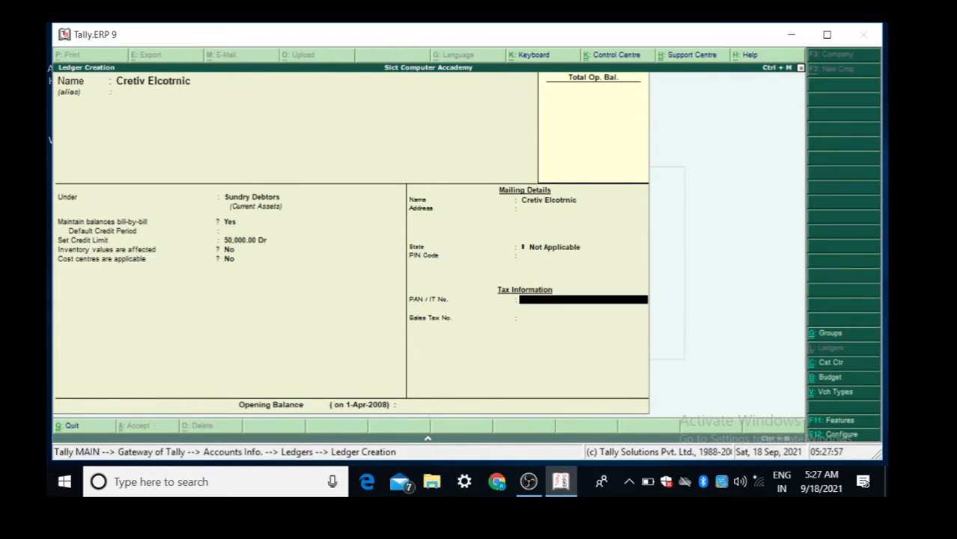
key(Return)
key(Return)
key(Return)
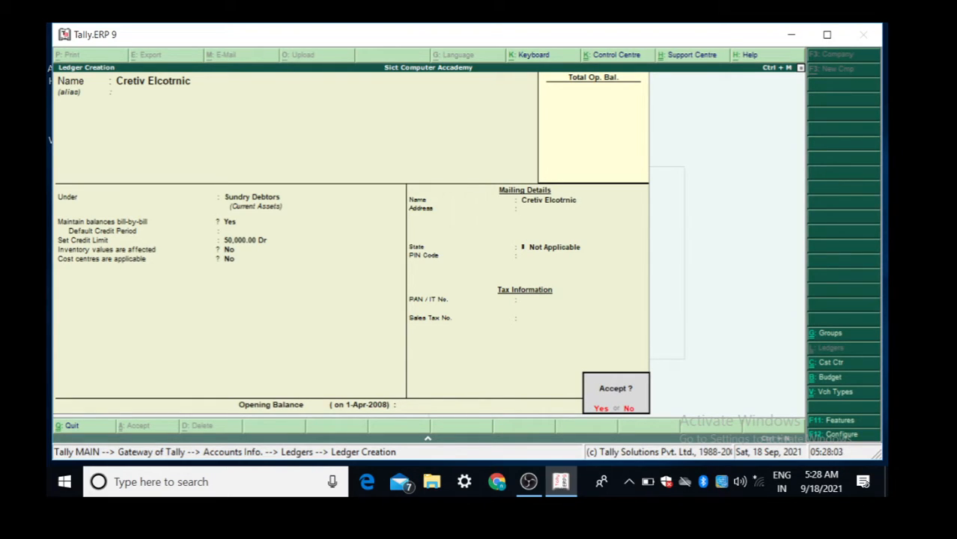
key(Return)
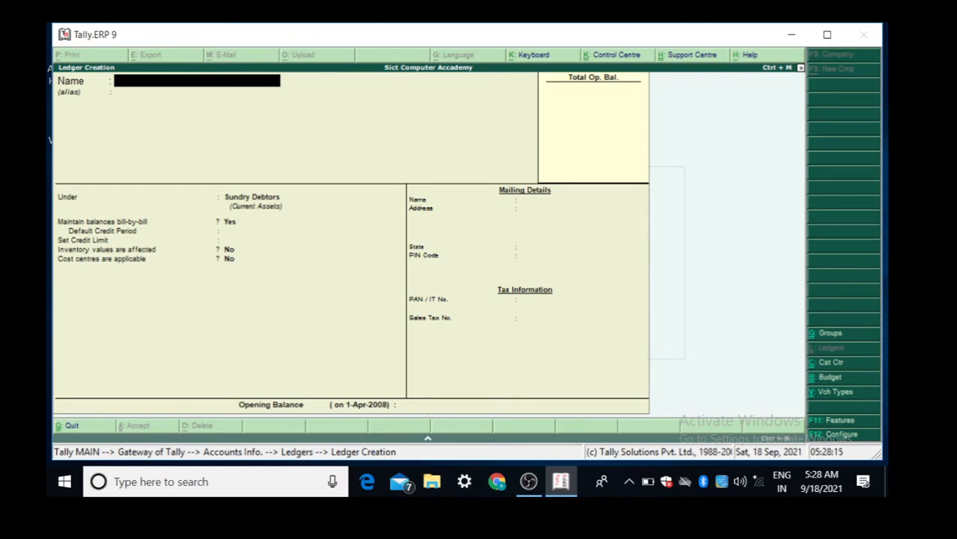
Step: Name the next new ledger Kranti Electronics and leave its alias blank
text(Kranti Elocr)
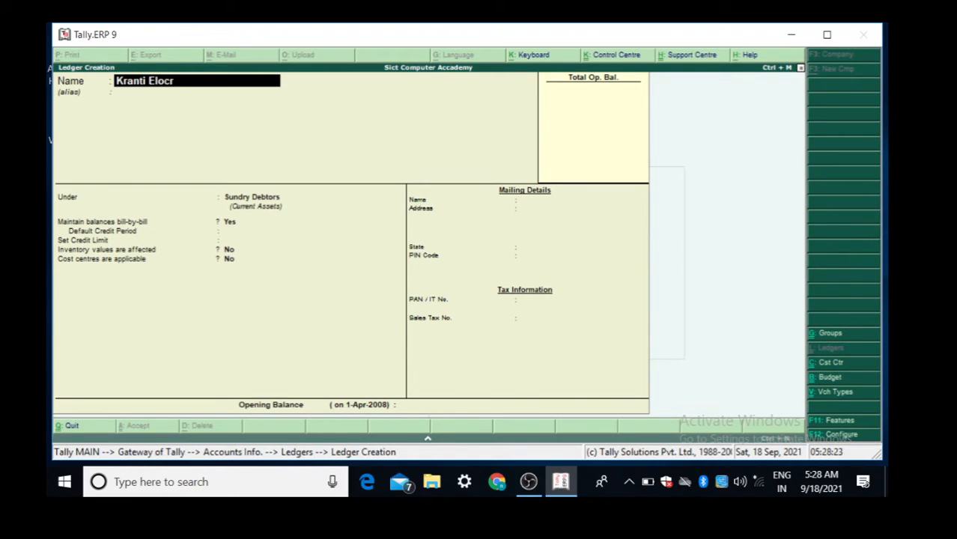
key(BackSpace)
text(t)
key(BackSpace)
text(r)
key(BackSpace)
key(BackSpace)
key(BackSpace)
text(ectron)
text(cs)
click(186, 81)
text(i)
key(Return)
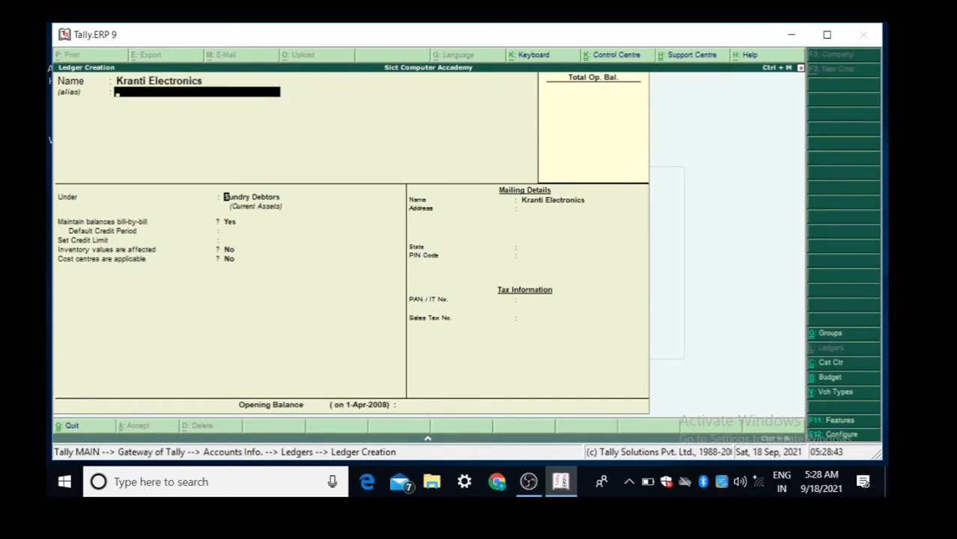
key(Return)
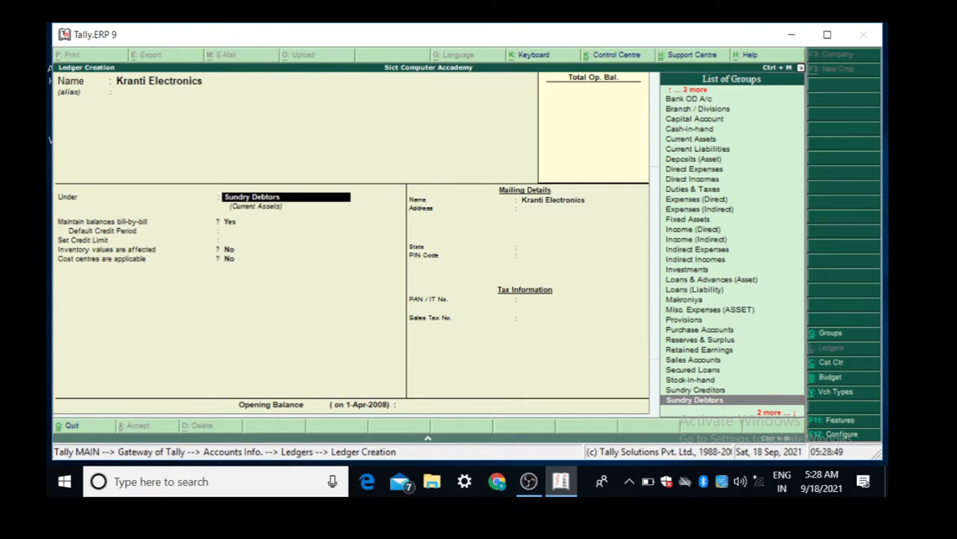
Step: Keep Kranti Electronics under Sundry Debtors with bill-by-bill balances at Yes, and set its credit limit to 50,000
key(Return)
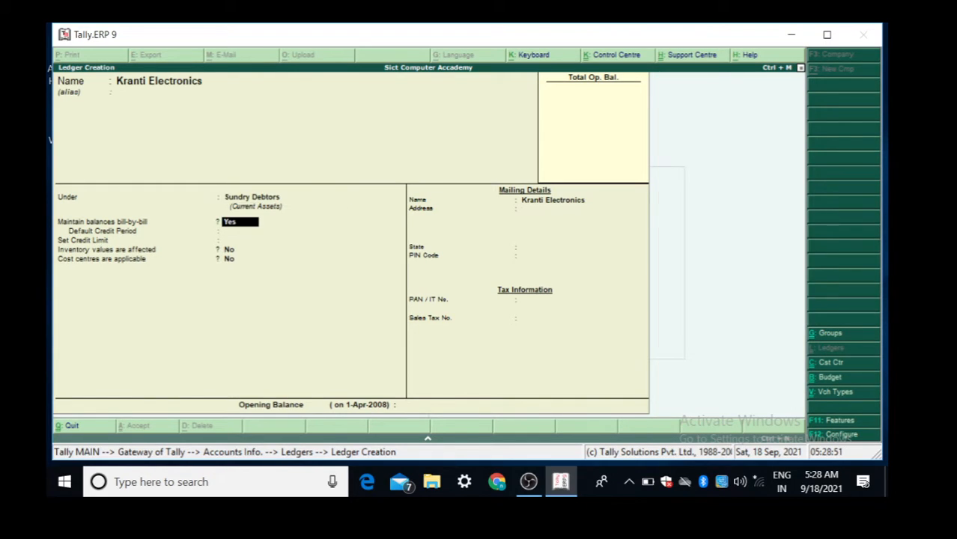
key(Return)
key(Return)
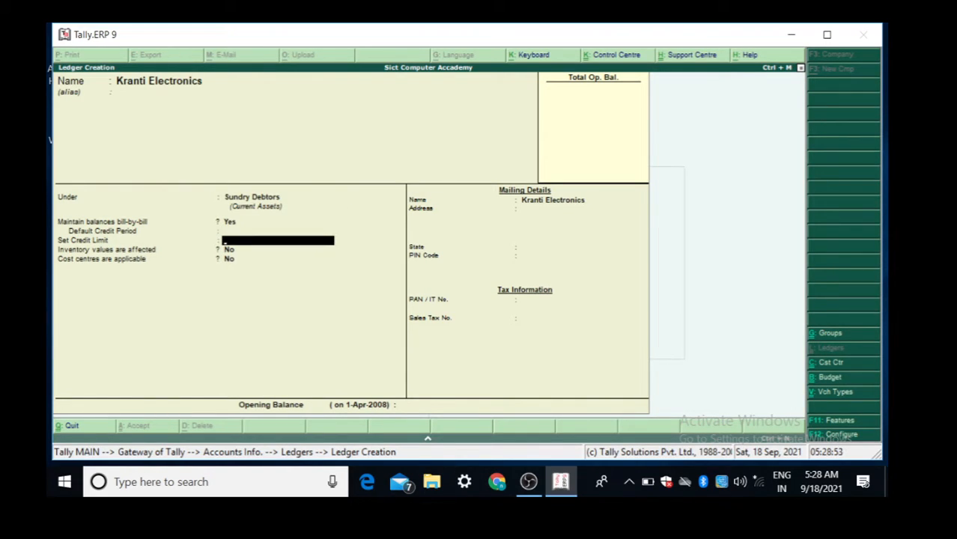
text(50,000)
key(Return)
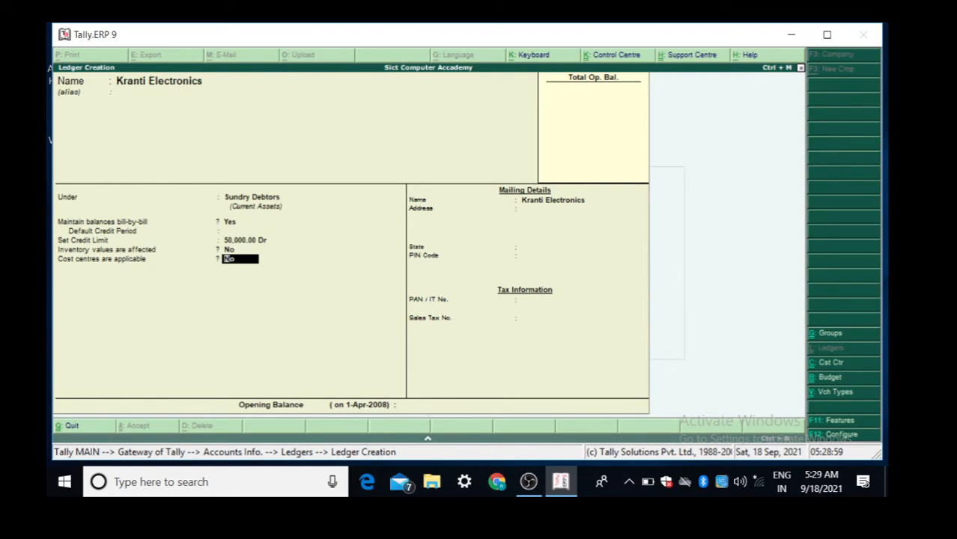
Step: Keep cost centres at No, leave the address and tax details blank with state Not Applicable, and save the Kranti Electronics ledger
key(Return)
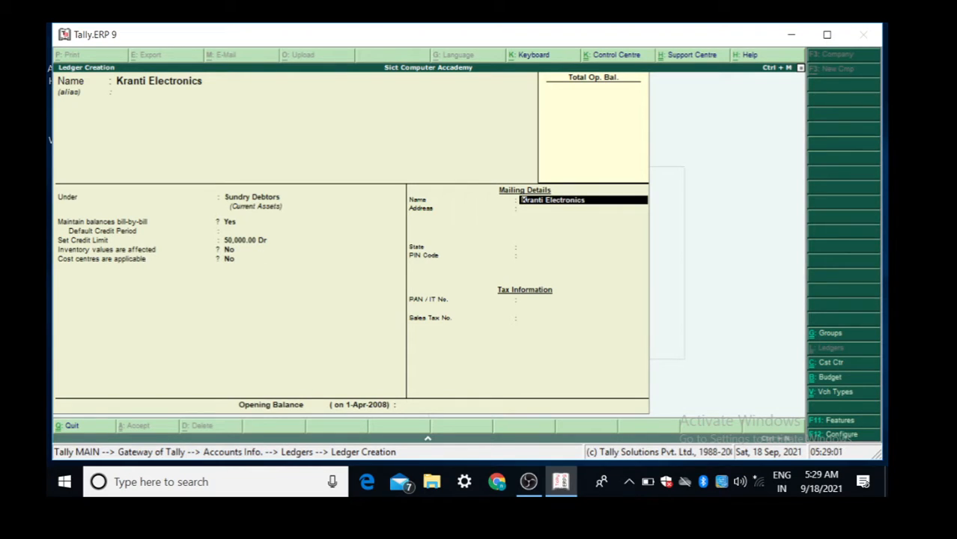
key(Return)
key(Return)
key(Return)
key(Return)
key(Return)
key(Return)
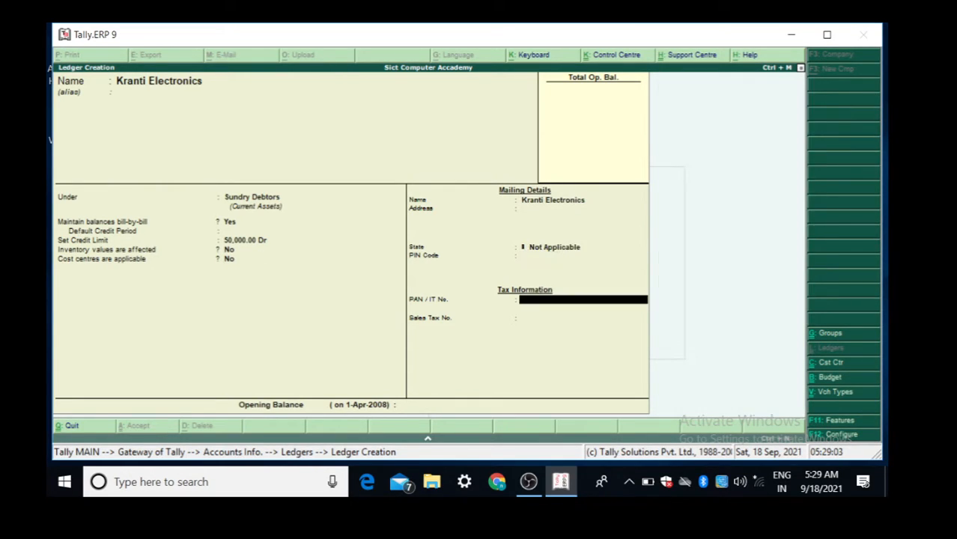
key(Return)
key(Return)
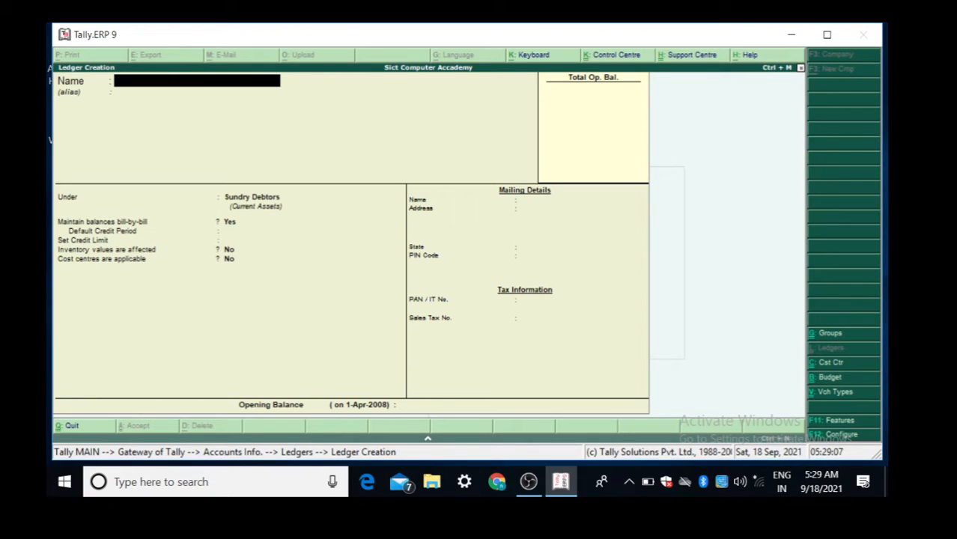
Step: Name the next new ledger Teknik Electronic and leave its alias blank
text(Teknik electronic)
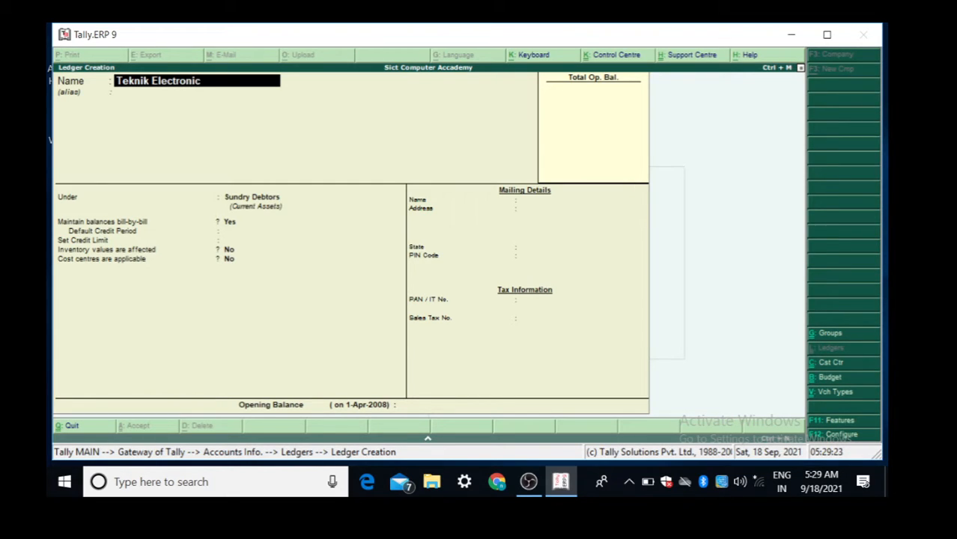
key(Return)
key(Return)
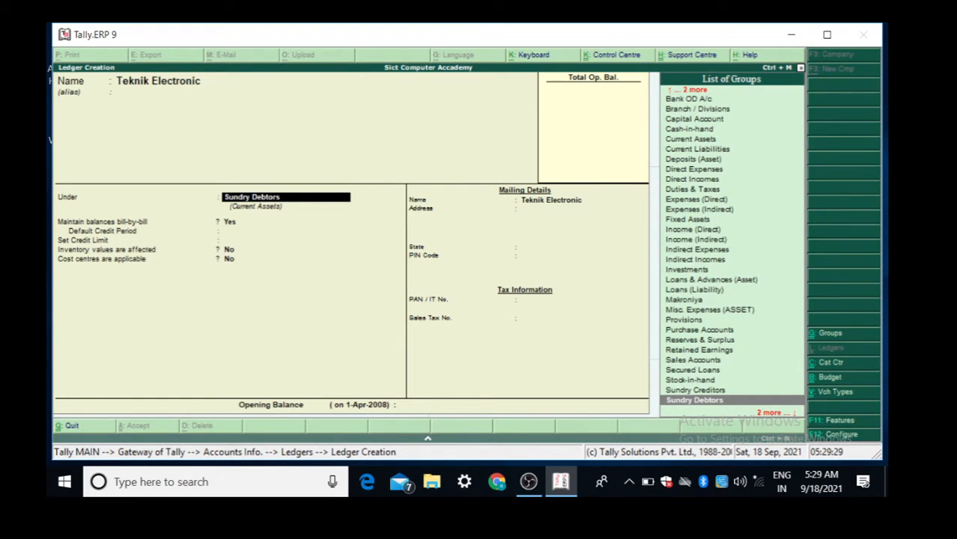
Step: Keep Teknik Electronic under Sundry Debtors with bill-by-bill balances at Yes, and set its credit limit to 50,000
key(Return)
key(Return)
key(Return)
text(5000)
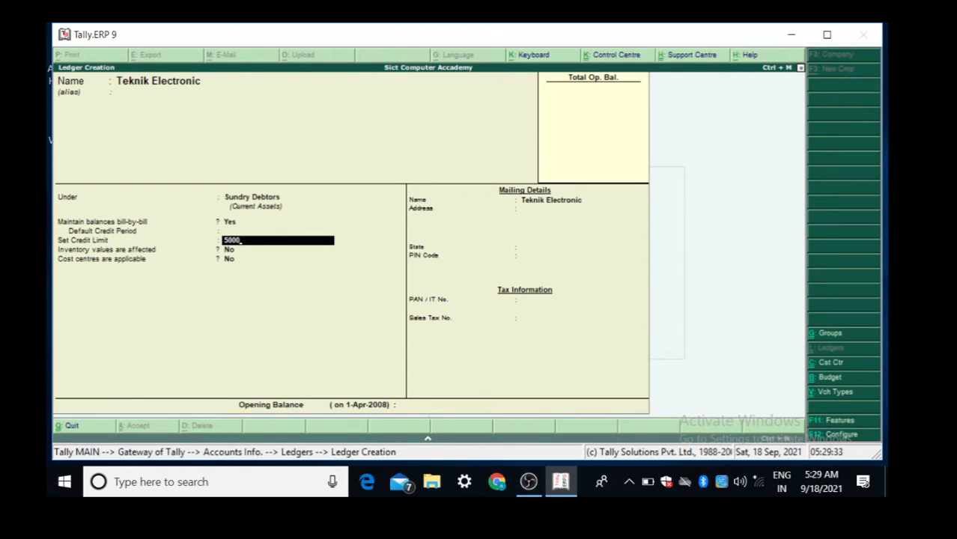
text(0)
key(Return)
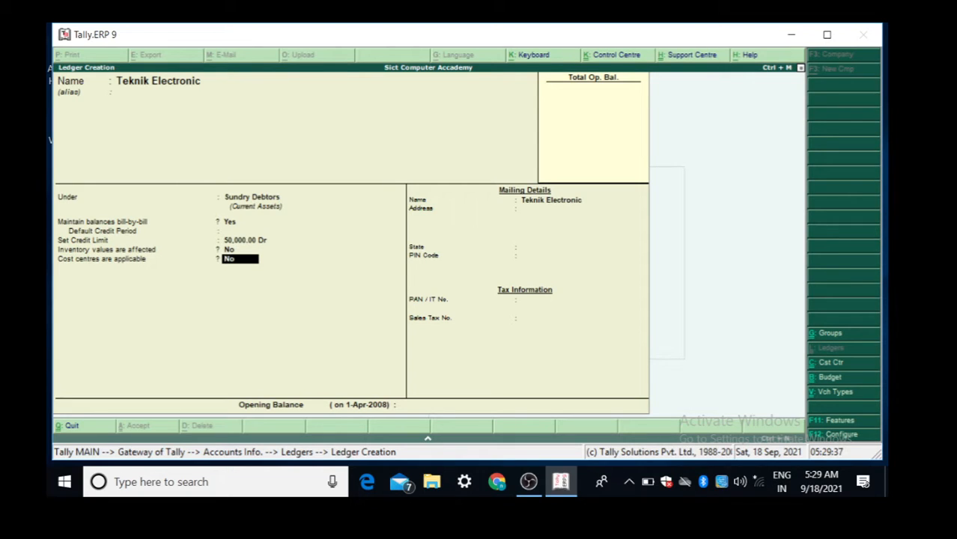
Step: Keep cost centres at No, leave the address and tax details blank with state Not Applicable, and save the Teknik Electronic ledger
key(Return)
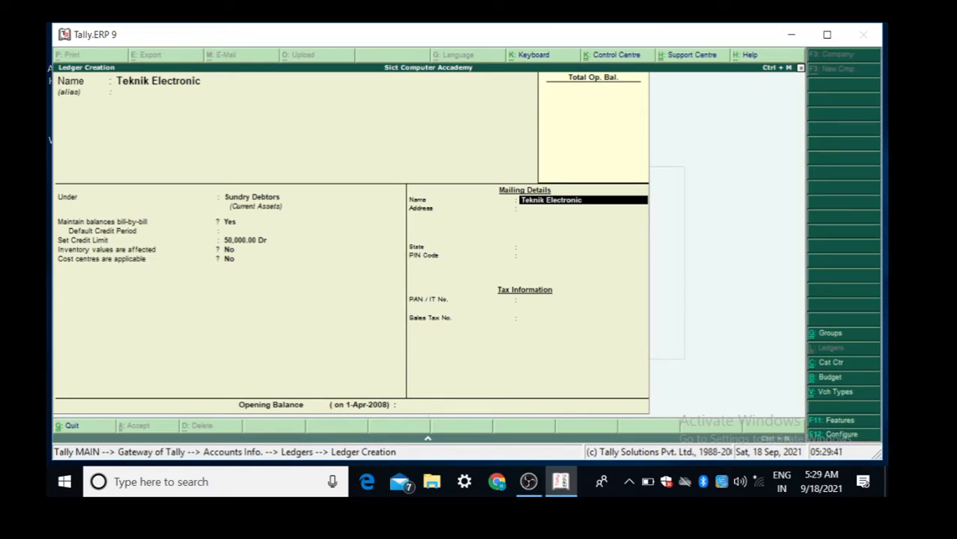
key(Return)
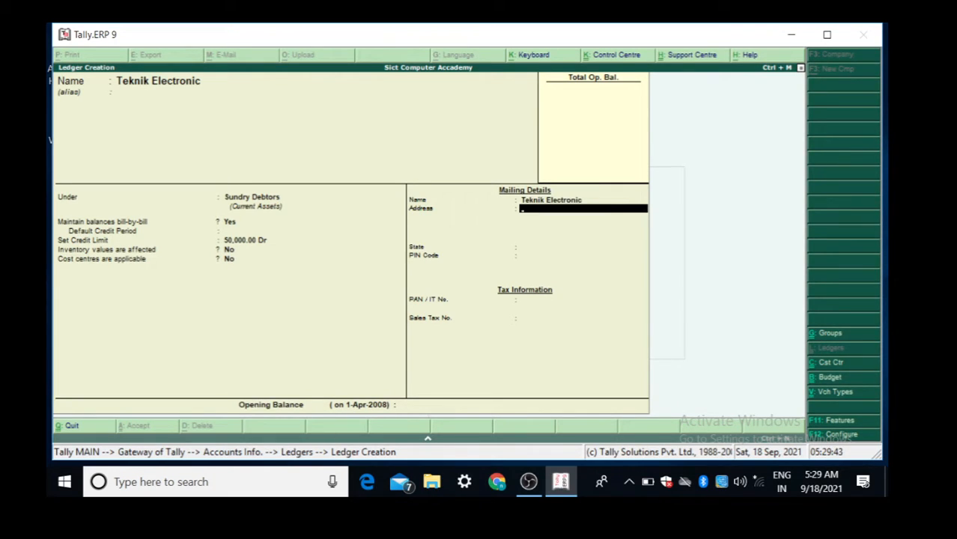
key(Return)
key(Return)
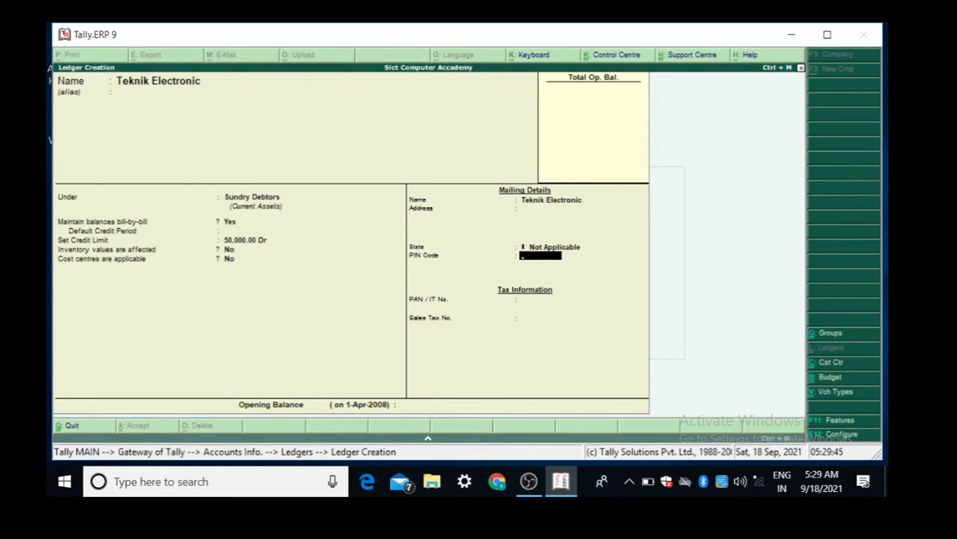
key(Return)
key(Return)
key(Return)
key(Return)
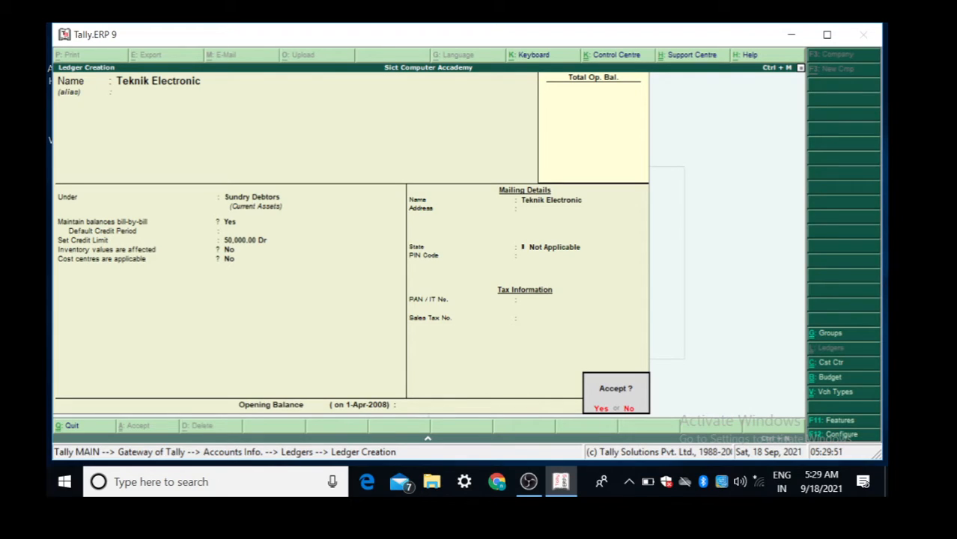
key(Return)
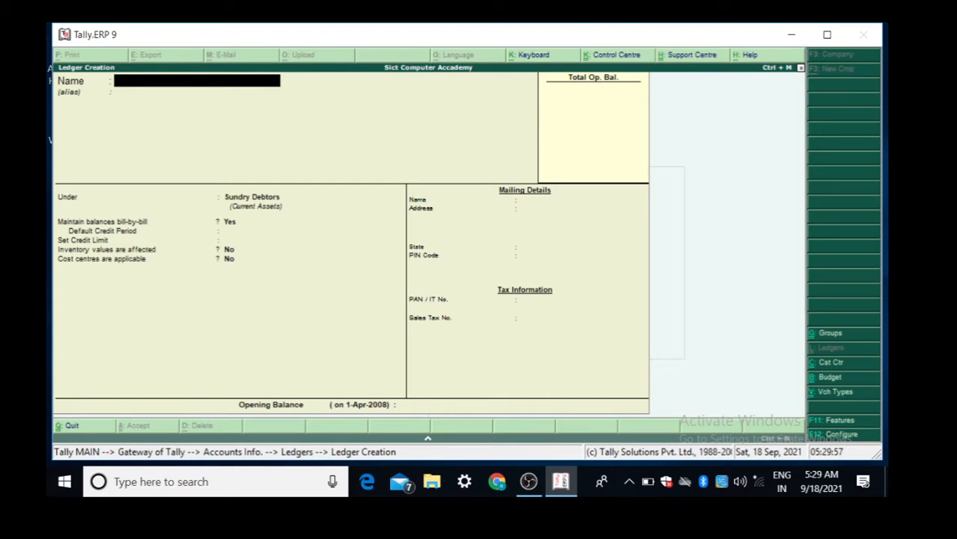
Step: Name the next new ledger Purchase A/c and leave its alias blank
text(Purchase a/c)
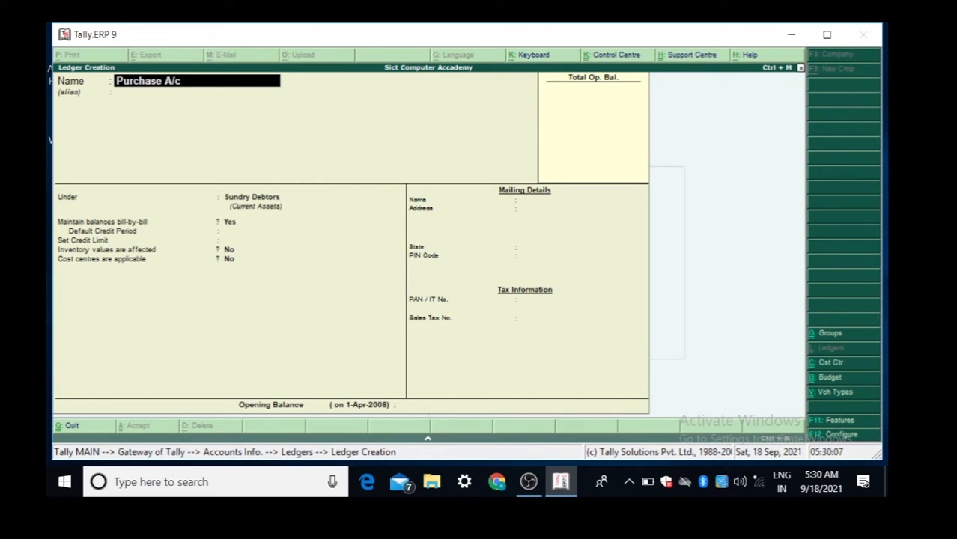
key(Return)
key(Return)
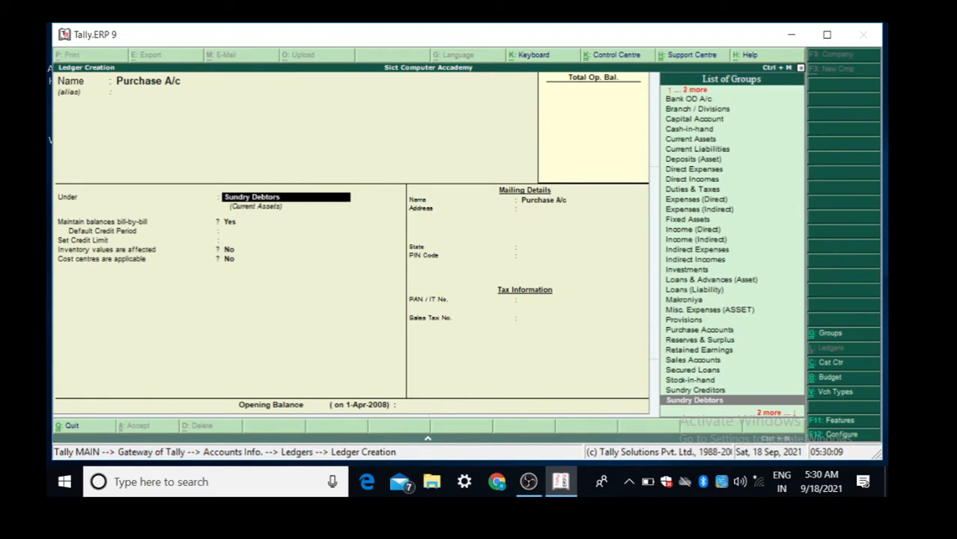
Step: Place the Purchase A/c ledger under the Purchase Accounts group
text(P)
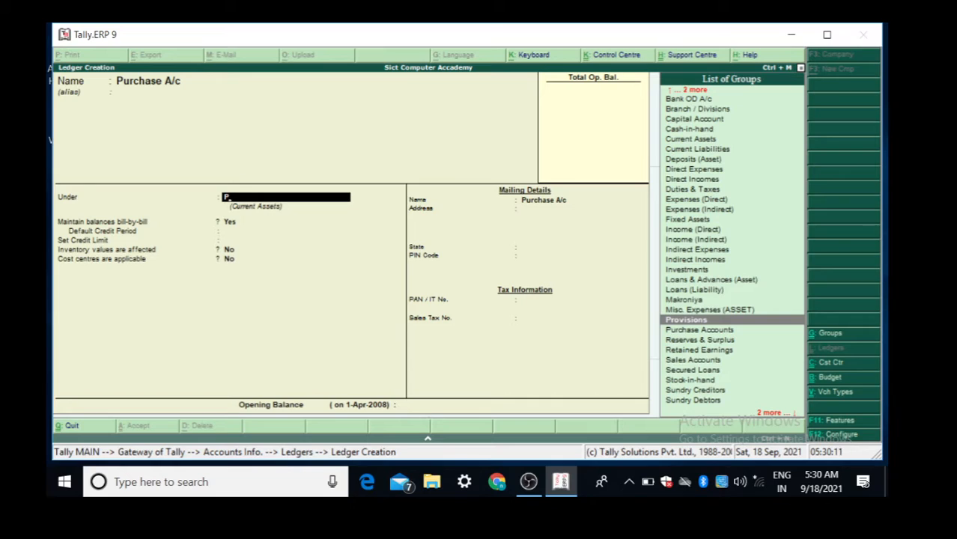
key(Down)
key(Down)
key(Down)
key(Down)
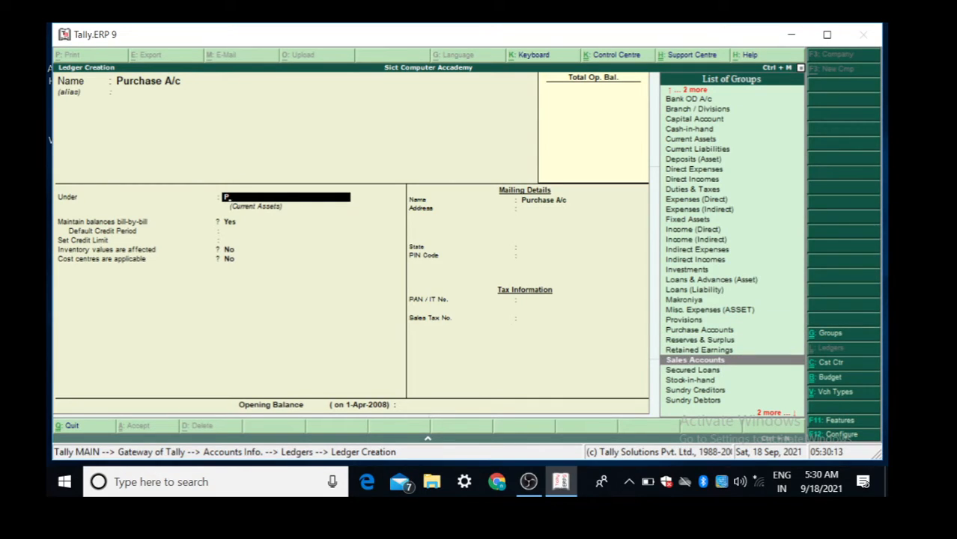
key(Up)
key(Up)
key(Up)
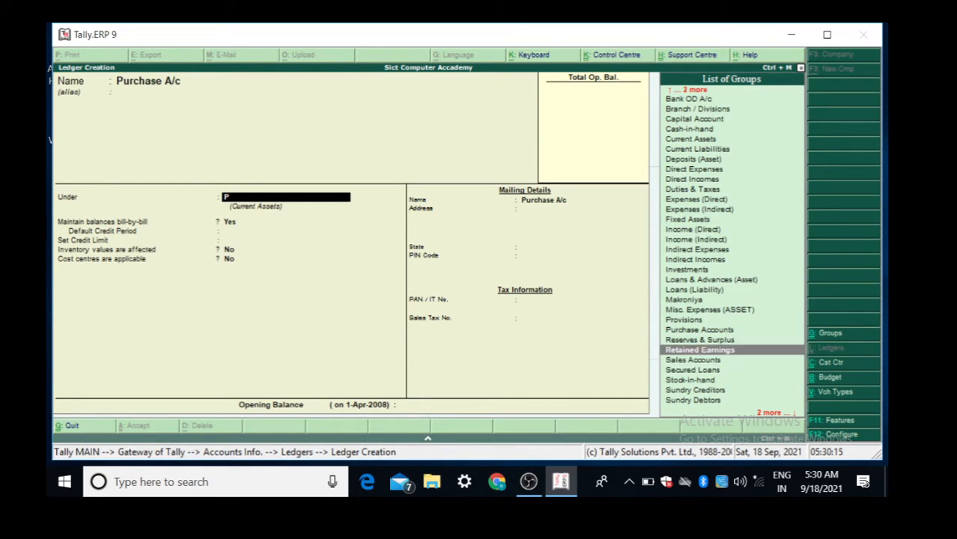
key(Return)
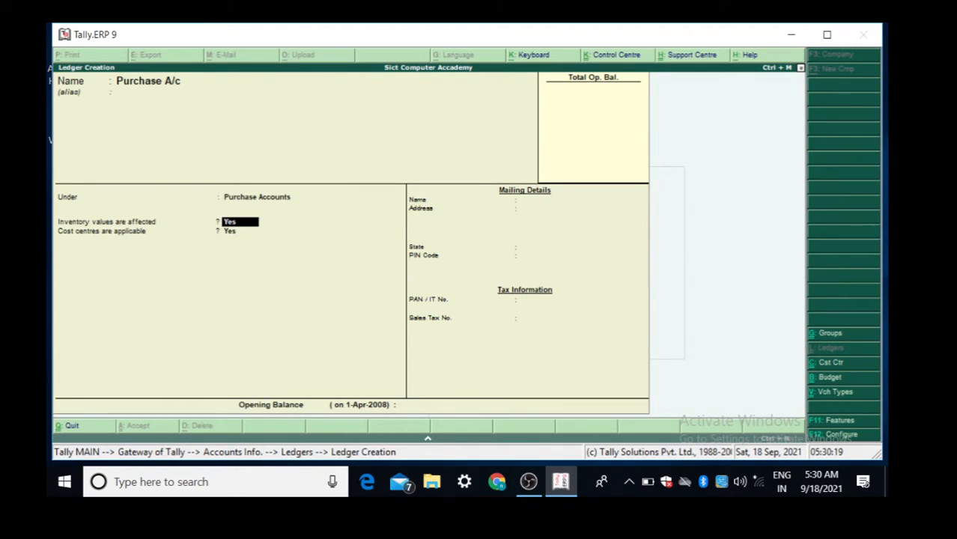
Step: Keep inventory values affected at Yes, set cost centres applicable to No, and save the Purchase A/c ledger
key(Return)
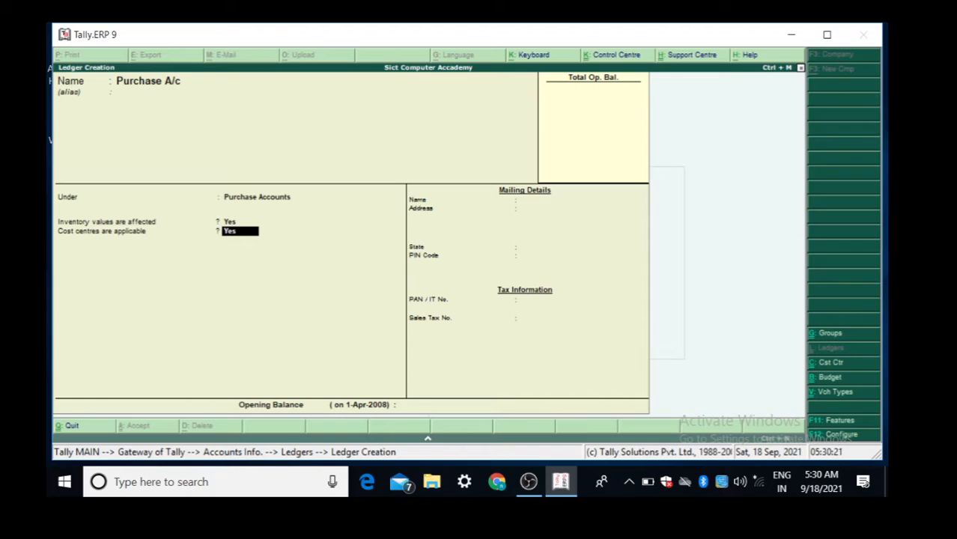
text(n)
key(Return)
key(Return)
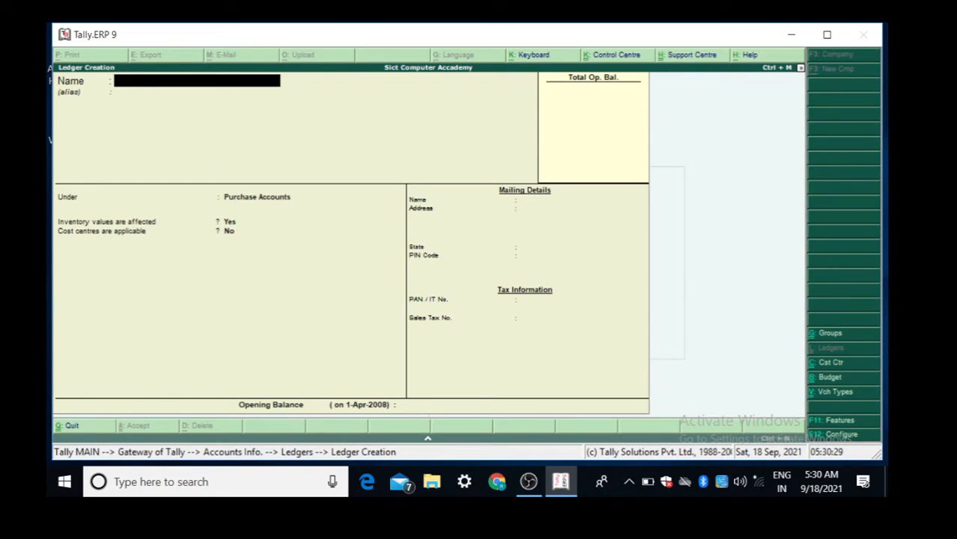
Step: Name the next new ledger Vedicon Electronics and leave its alias blank
text(V)
text(e)
text(di)
text(con)
text( ei)
key(BackSpace)
key(BackSpace)
text(Ekl)
key(BackSpace)
key(BackSpace)
key(BackSpace)
text(Ele)
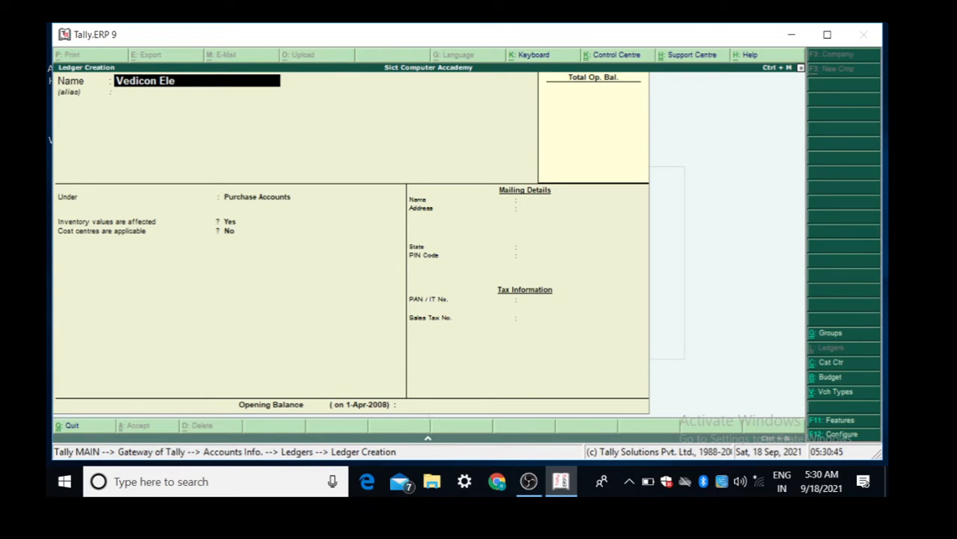
text(ctronics)
key(Return)
key(Return)
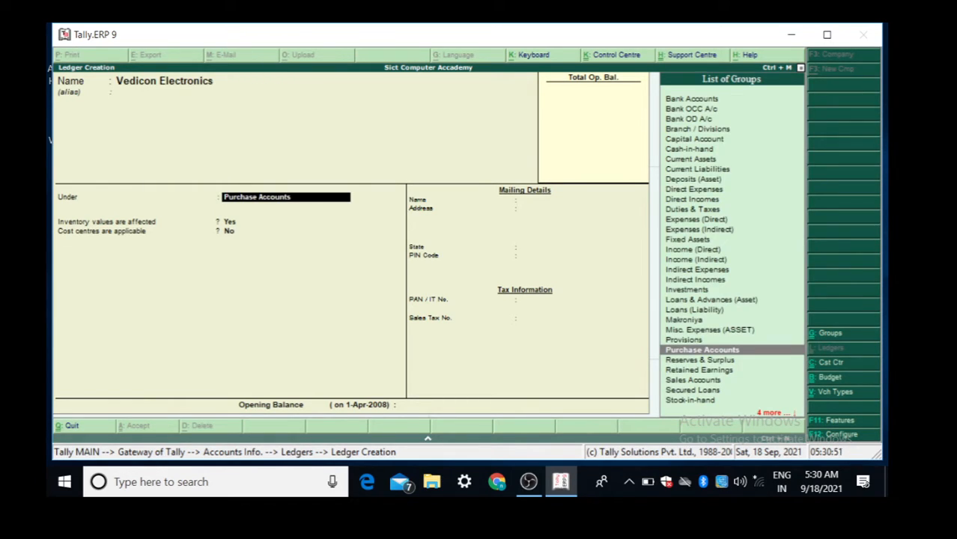
Step: Place the Vedicon Electronics ledger under the Sundry Creditors group
text(S)
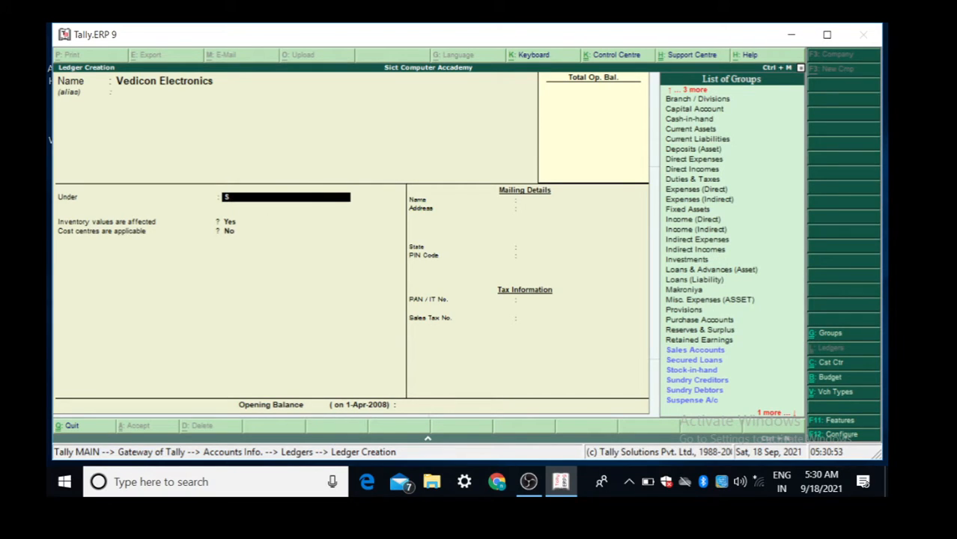
key(Down)
key(Down)
key(Down)
key(Down)
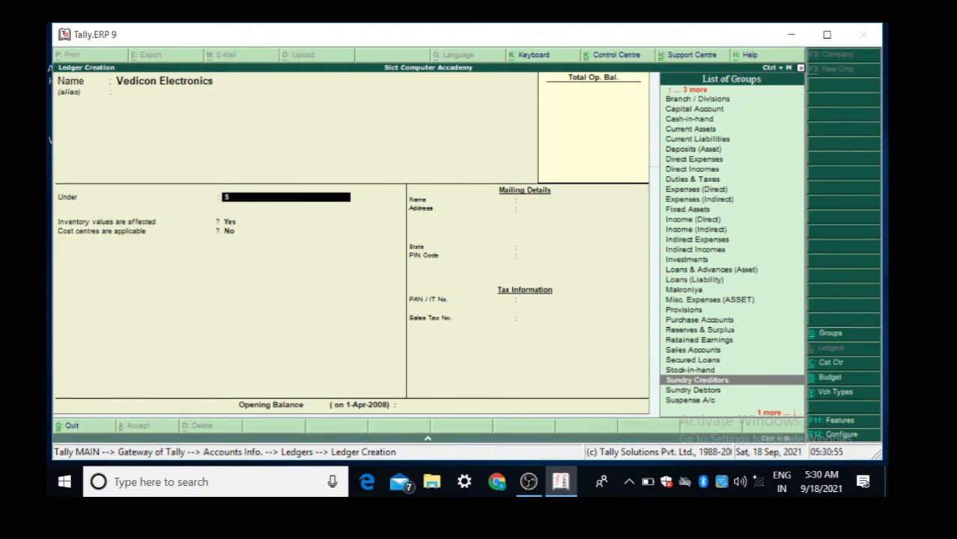
key(Return)
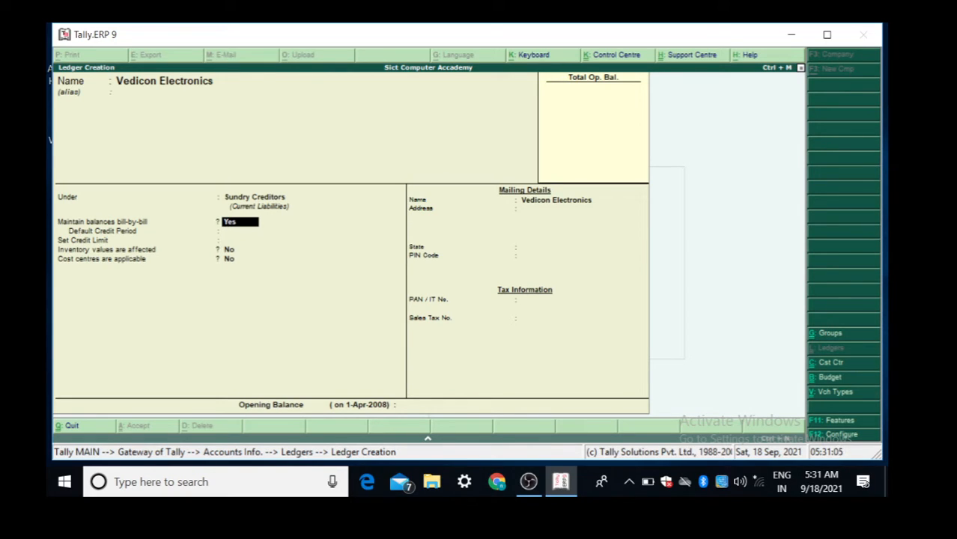
Step: Keep bill-by-bill balances at Yes and leave the credit limit blank, with inventory values and cost centres at No, for Vedicon Electronics
key(Return)
key(Return)
key(Return)
key(Return)
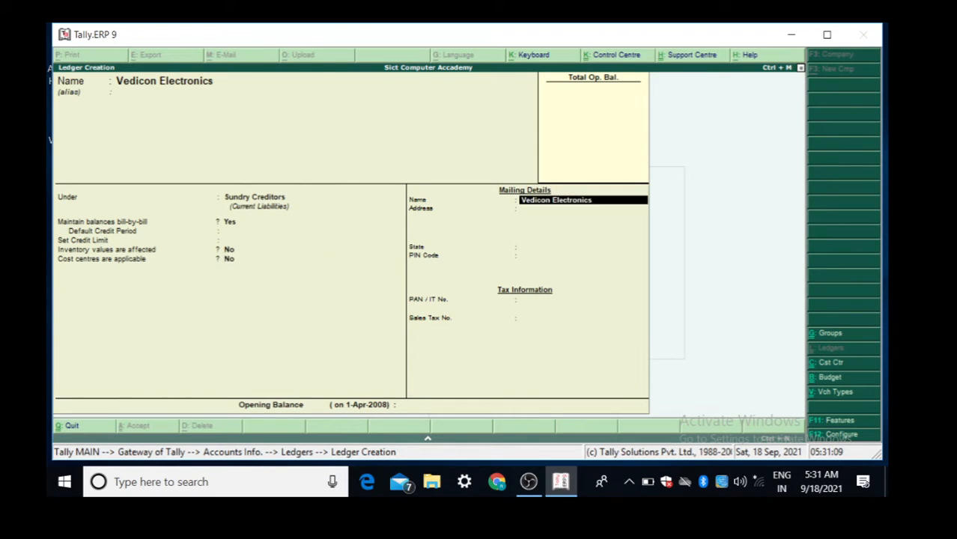
Step: Leave the address, tax details and opening balance of Vedicon Electronics blank, with state Not Applicable, and save the ledger
key(Return)
key(Return)
key(Return)
key(Return)
key(Return)
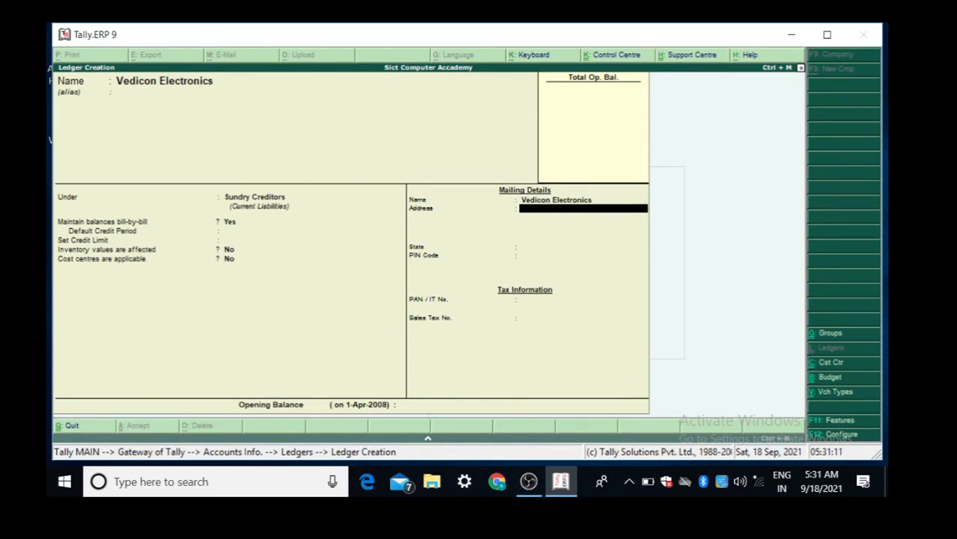
key(Return)
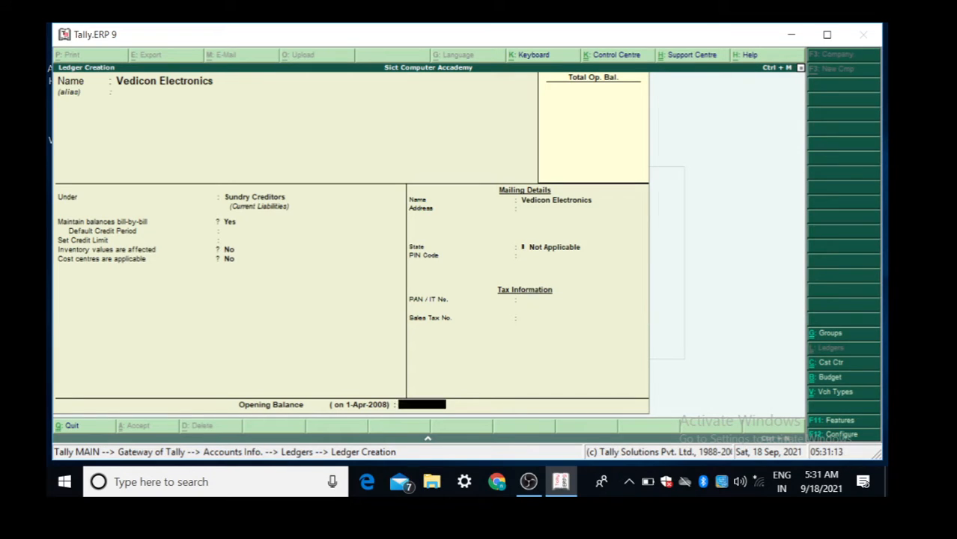
key(Return)
key(Return)
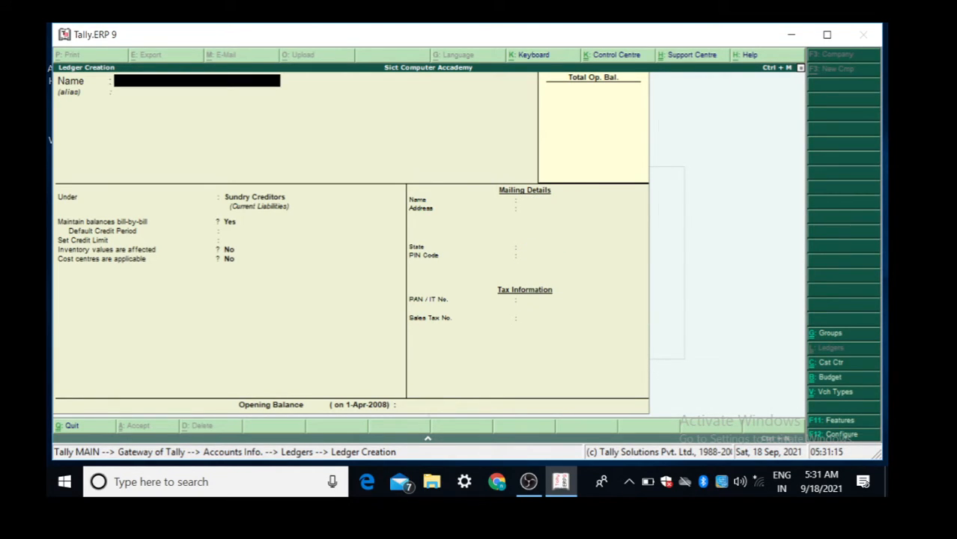
Step: Name the next new ledger Hdfc and leave its alias blank
text(Hdc)
key(BackSpace)
text(fc)
key(Return)
key(Return)
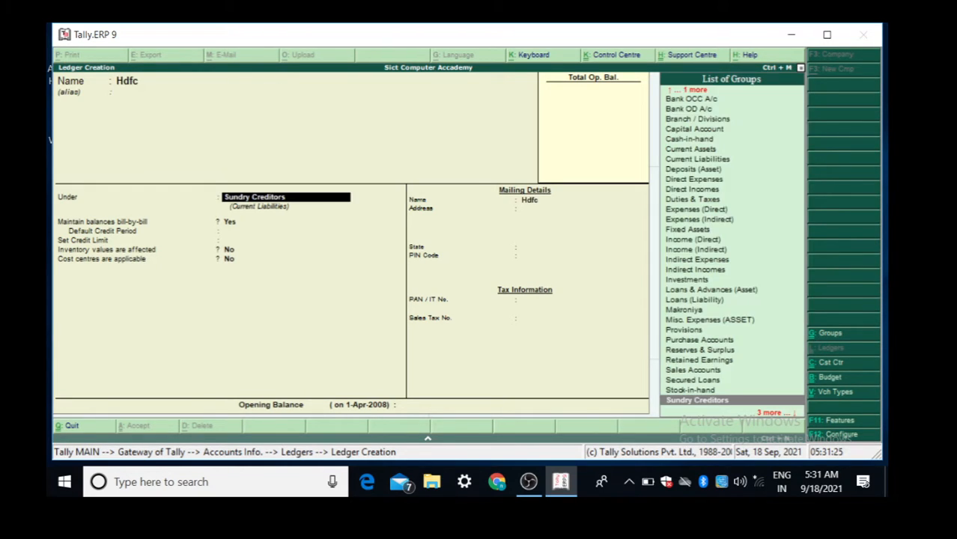
Step: Place the Hdfc ledger under the Bank OD A/c group
text(B)
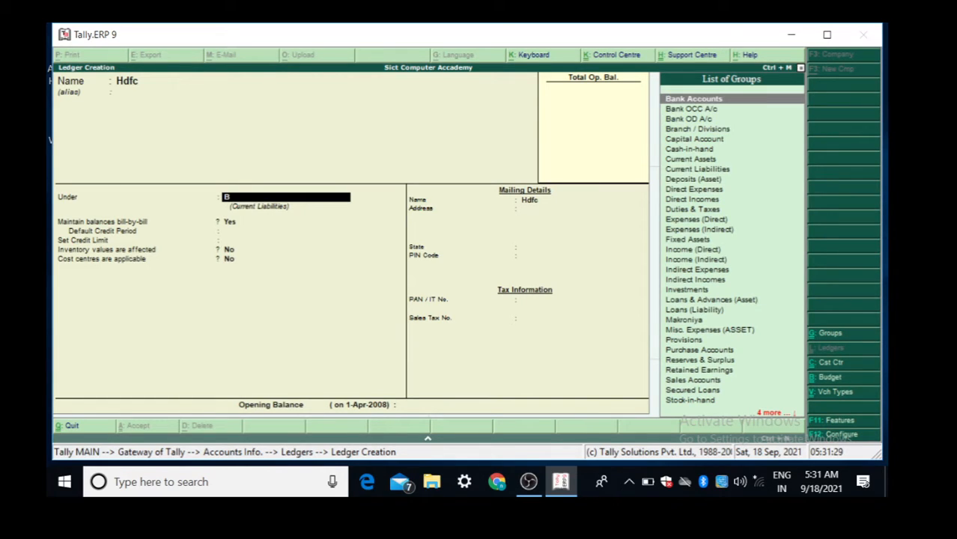
key(Down)
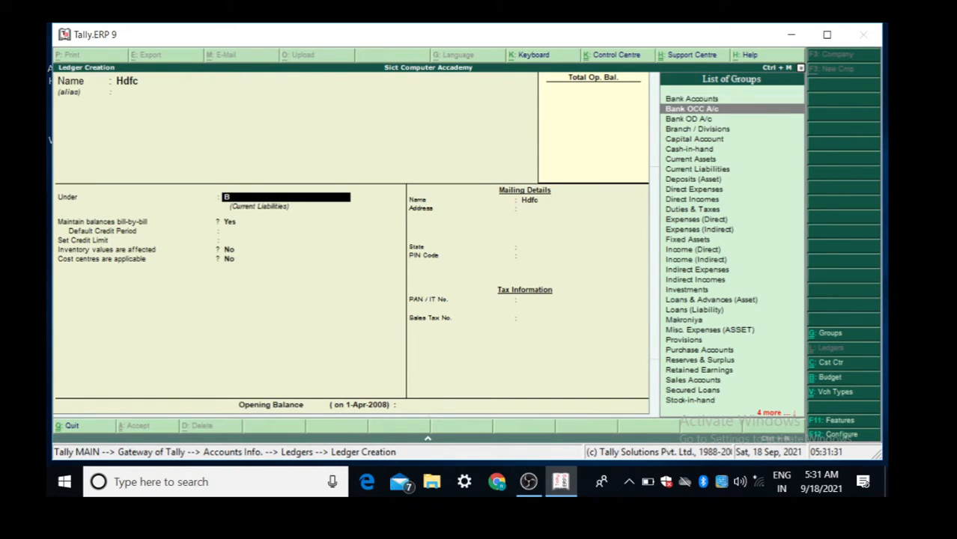
key(Down)
key(Return)
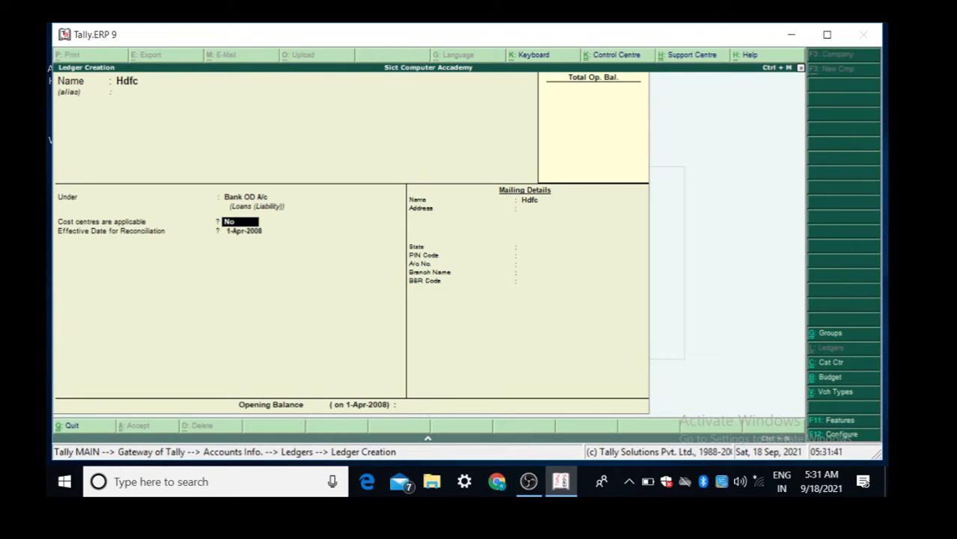
Step: Keep cost centres applicable at No and the reconciliation date at 1-Apr-2008, then save the Hdfc ledger with state Not Applicable
key(Return)
key(Return)
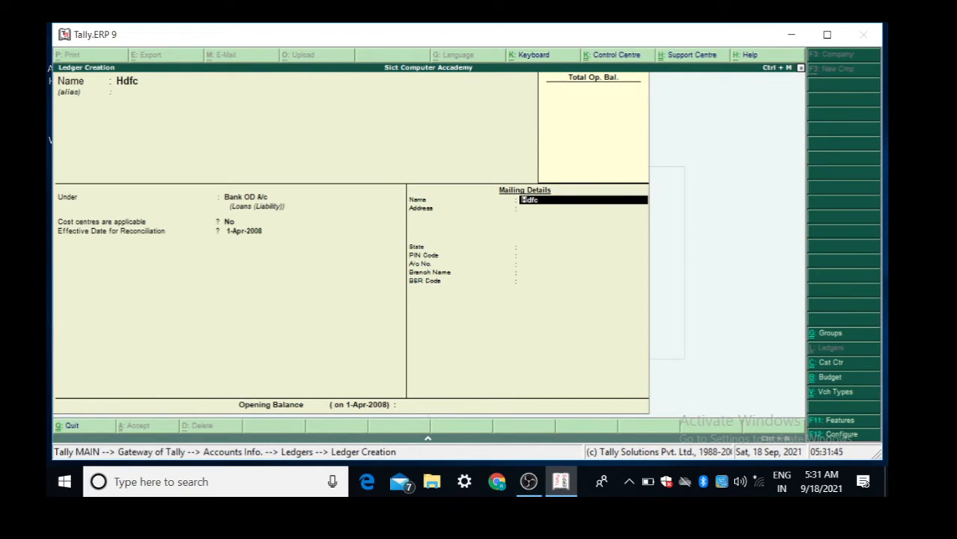
key(Return)
key(Return)
key(Return)
key(Return)
key(Return)
key(Return)
key(Return)
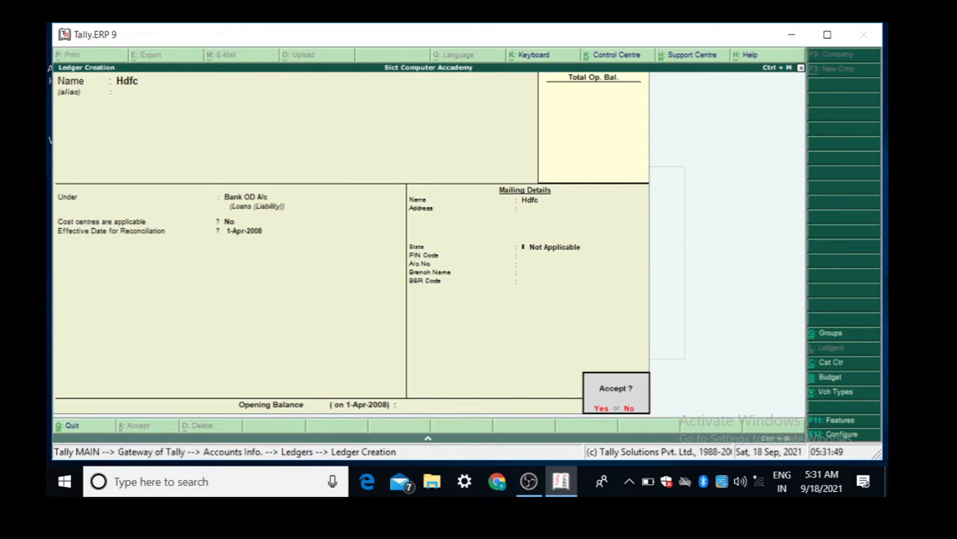
key(Return)
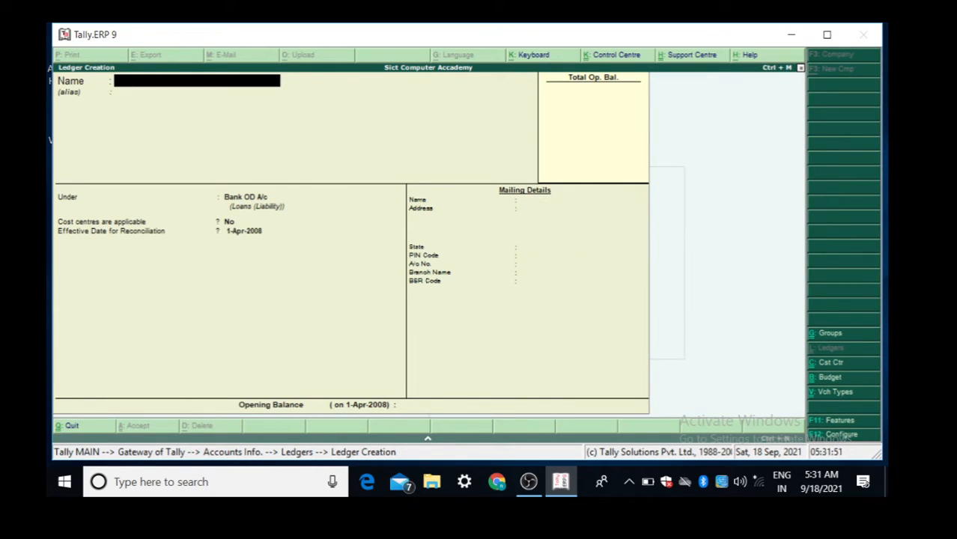
Step: Leave ledger creation and open the creation form for a single cost centre
key(Escape)
key(y)
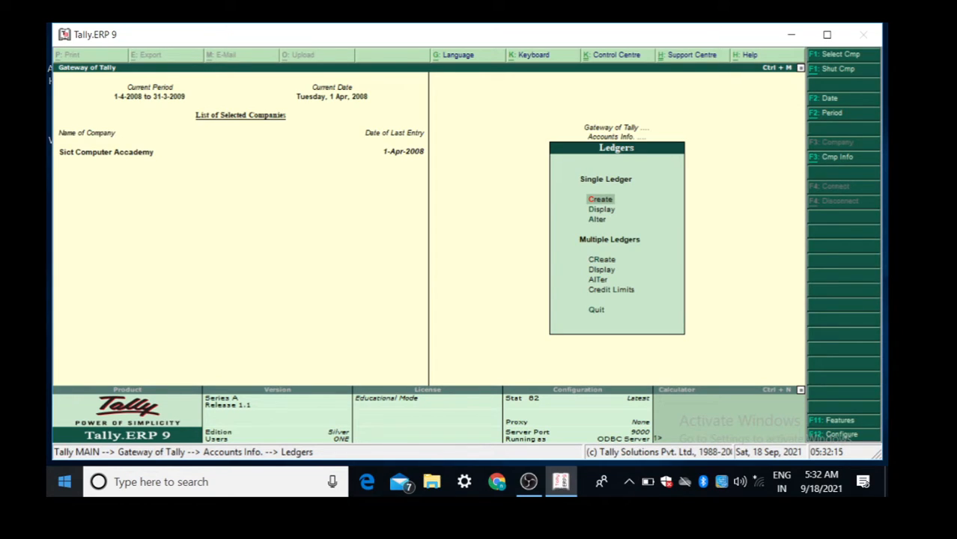
key(Escape)
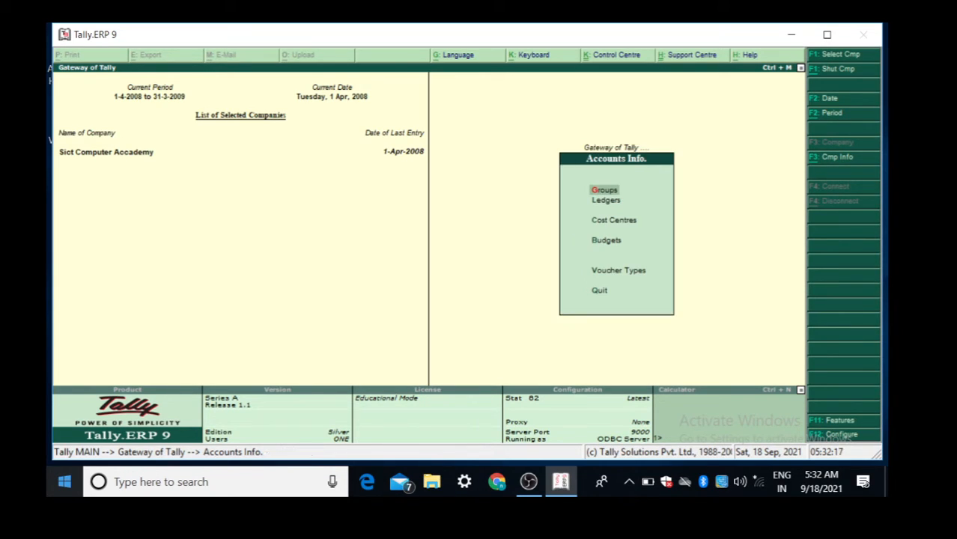
key(Escape)
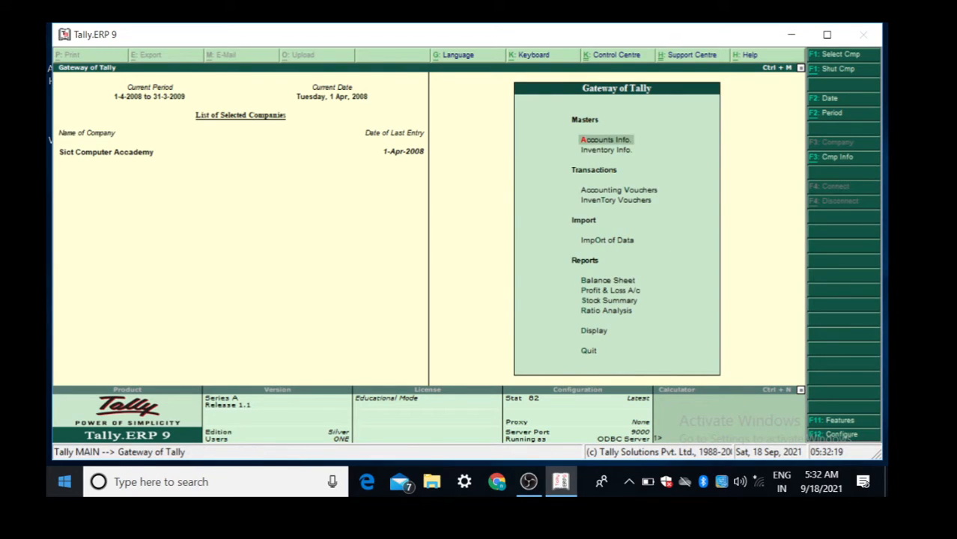
key(Down)
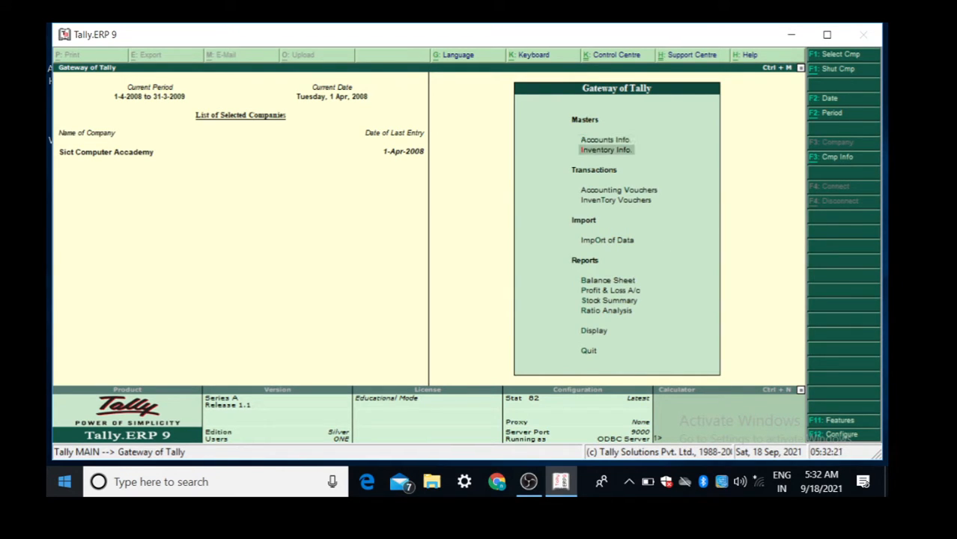
key(Up)
key(Return)
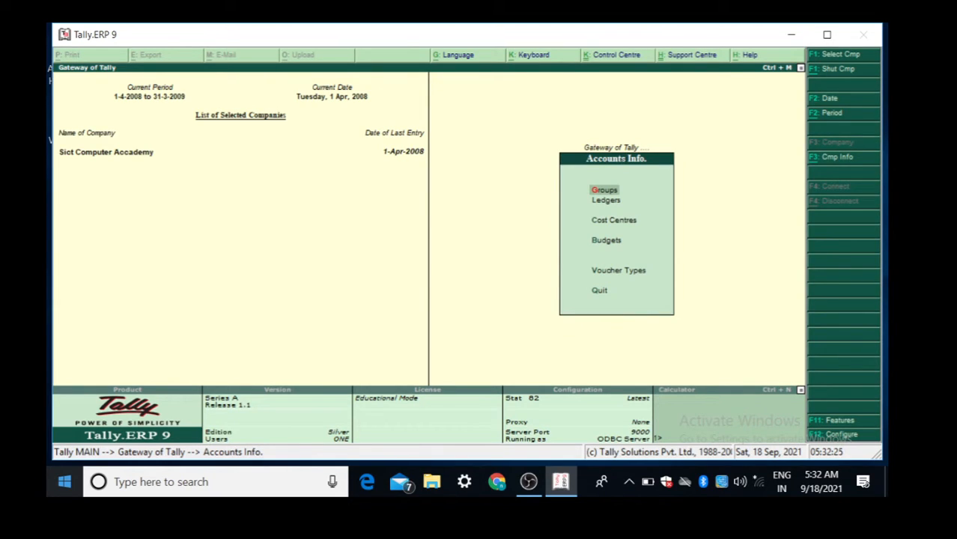
key(Down)
key(Down)
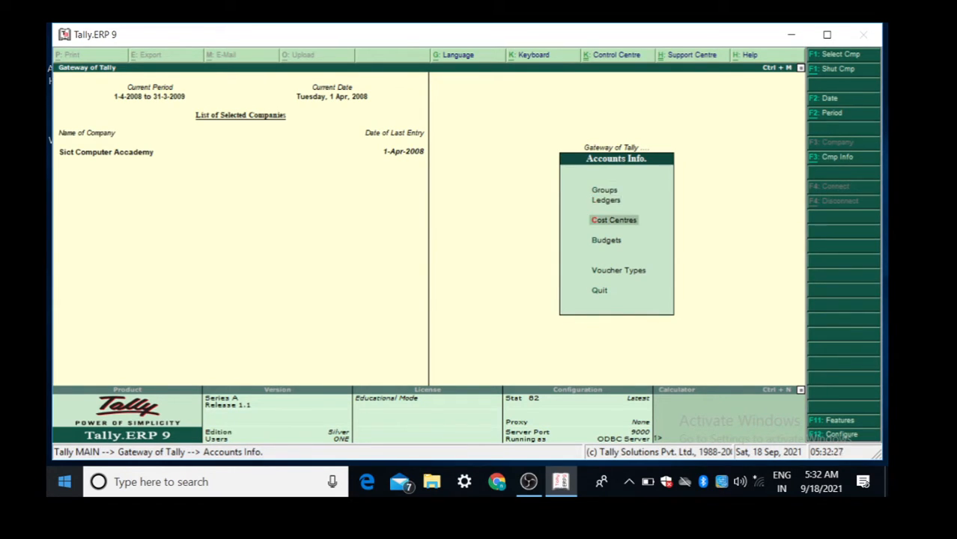
key(Return)
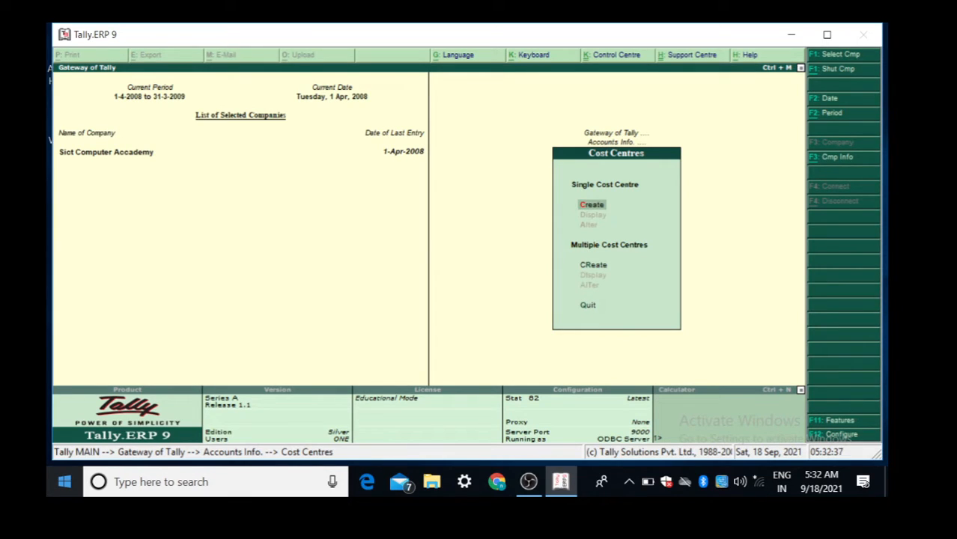
key(Return)
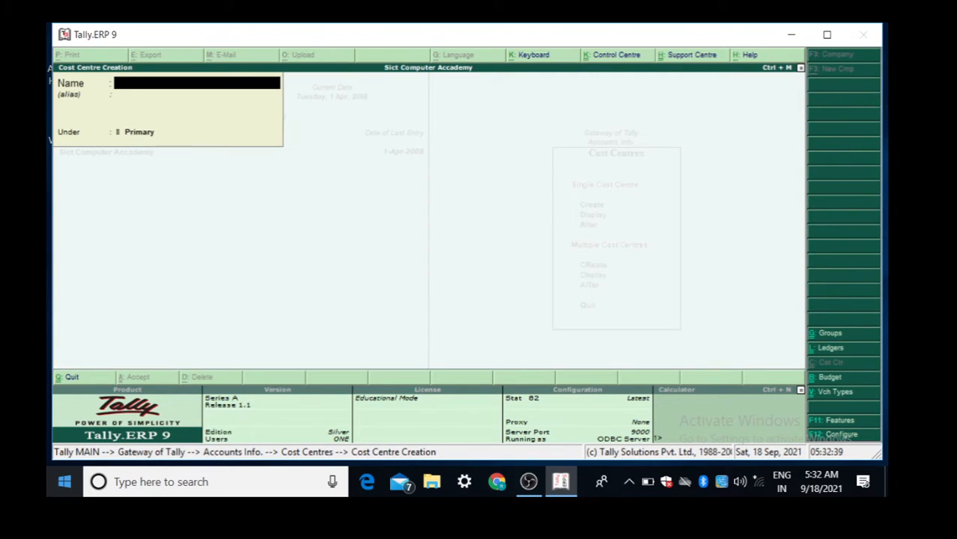
Step: Create a cost centre named Hero Honda under Primary, leaving its alias blank
text(Hero Honda)
key(Return)
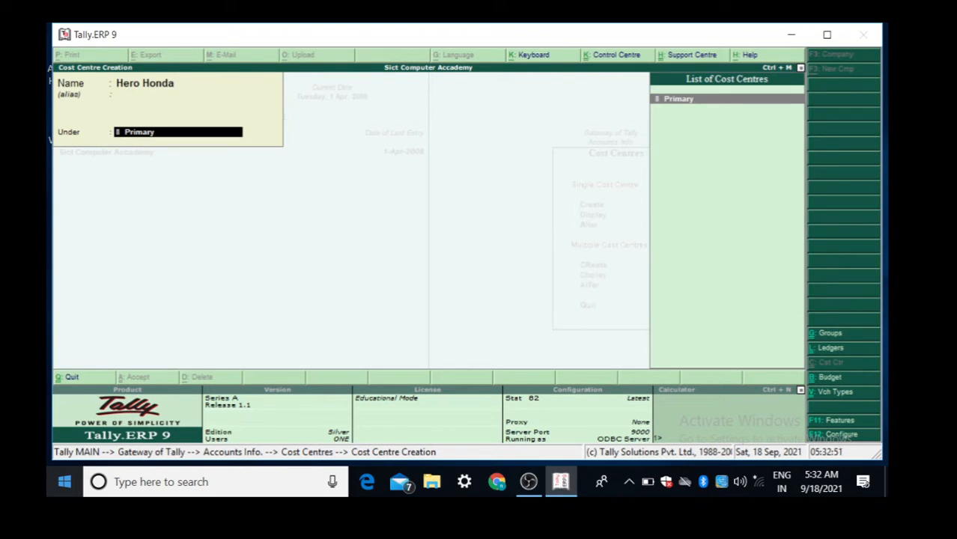
key(Return)
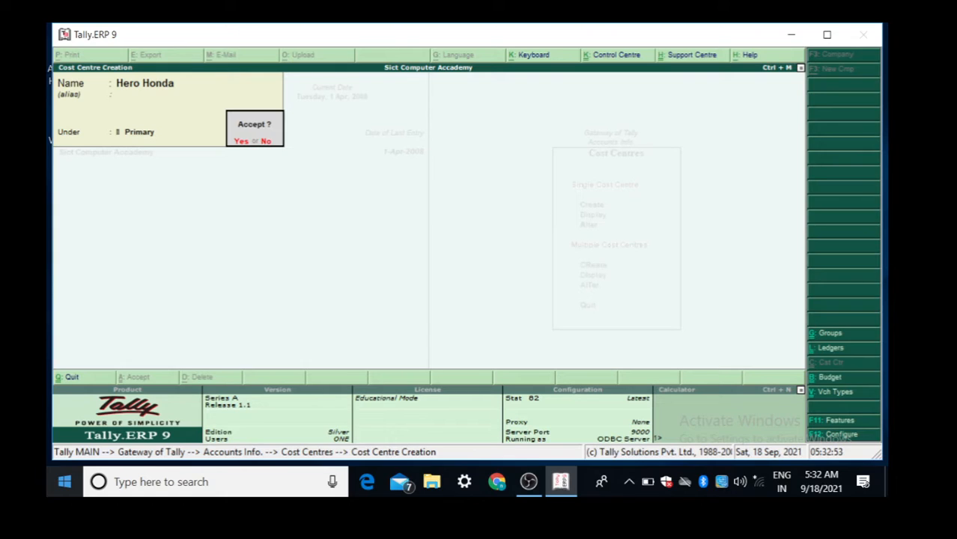
key(Return)
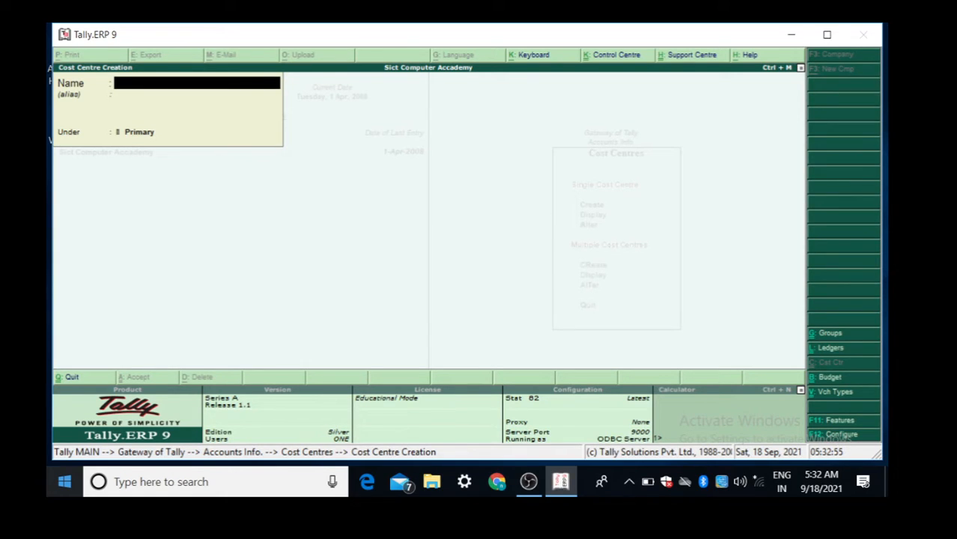
Step: Create a cost centre named Maruti under Primary and return to the Gateway of Tally
text(Maruti)
key(Return)
key(Return)
key(Return)
key(Return)
key(Escape)
key(Escape)
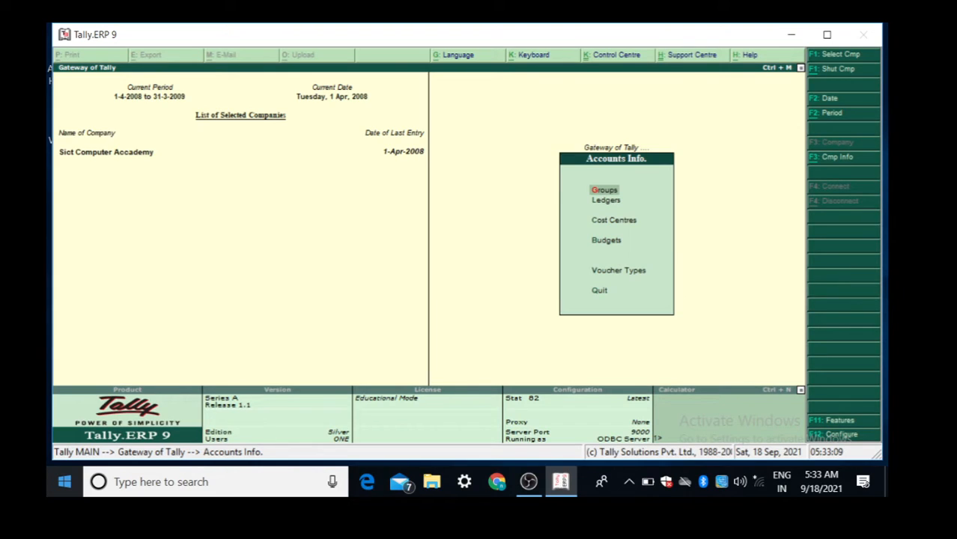
key(Escape)
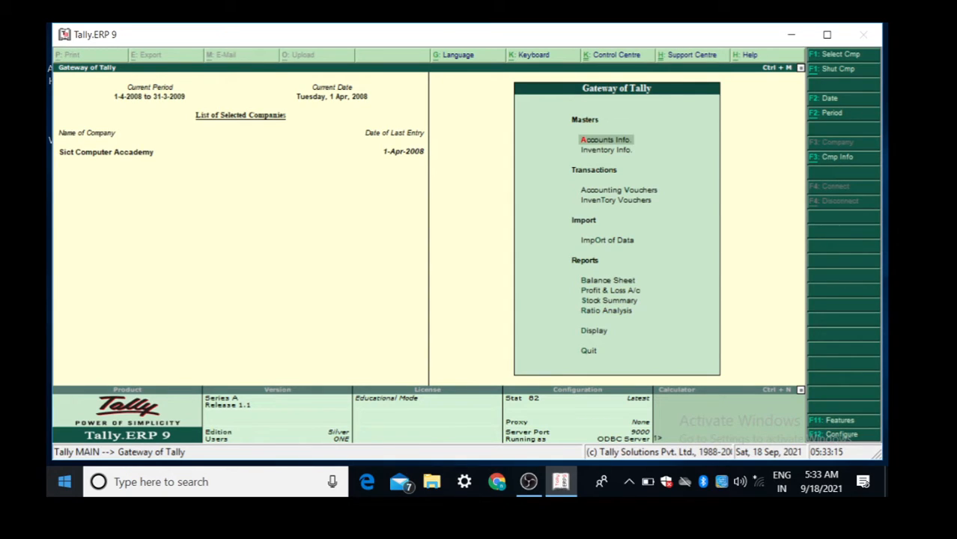
Step: Start a new budget named Company Budget under Primary
key(Return)
key(Down)
key(Down)
key(Down)
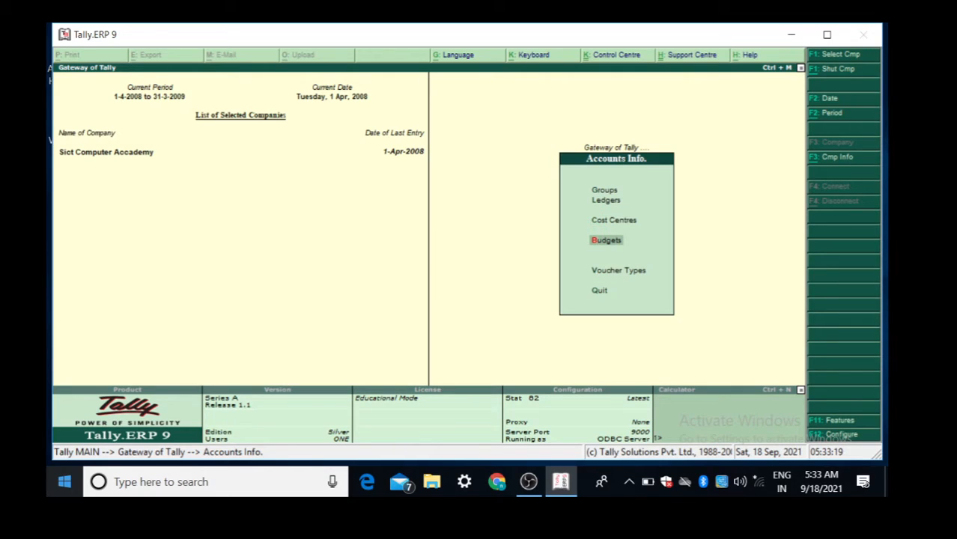
key(Return)
key(Return)
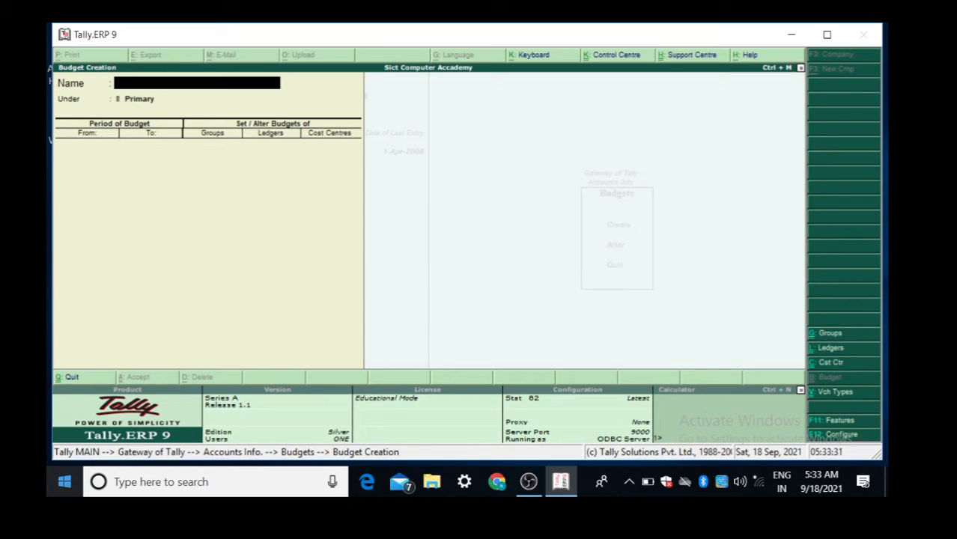
text(Company Budget)
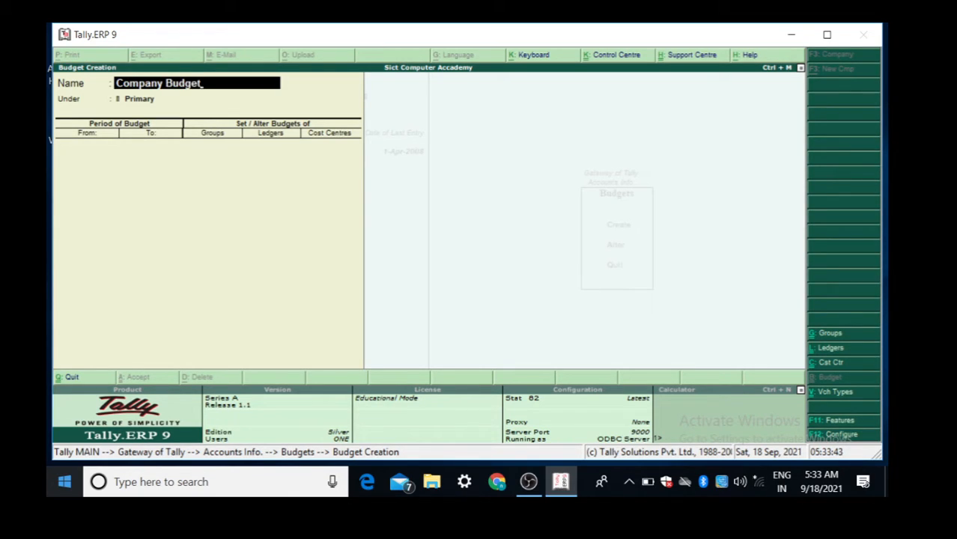
key(Return)
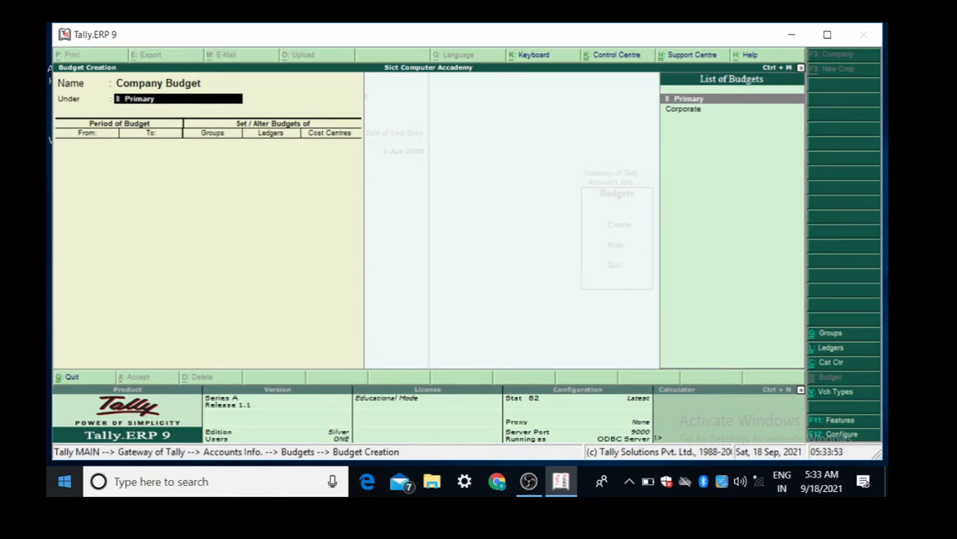
key(Return)
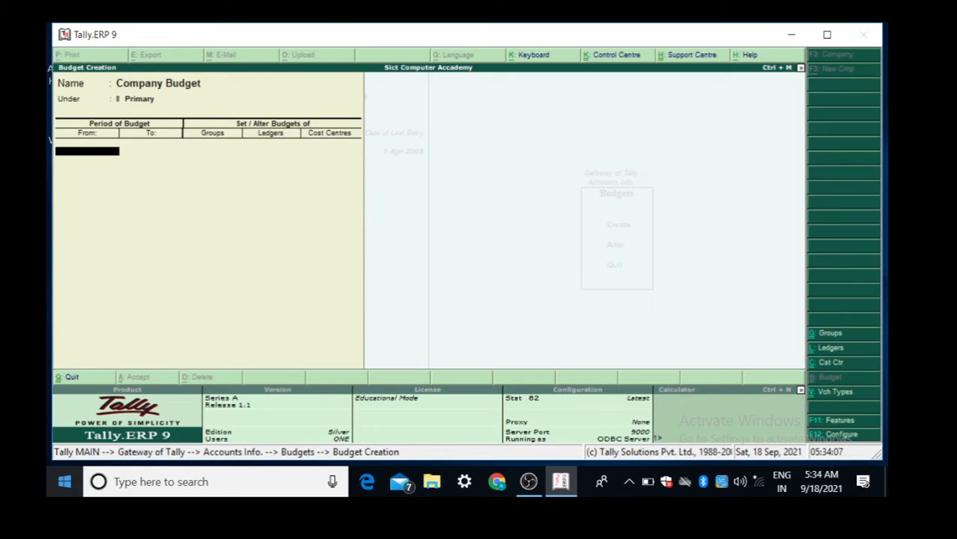
Step: Set the period of Company Budget from 1-Apr-2008 to 31-Mar-2009
text(1)
text(-04-2008)
key(Return)
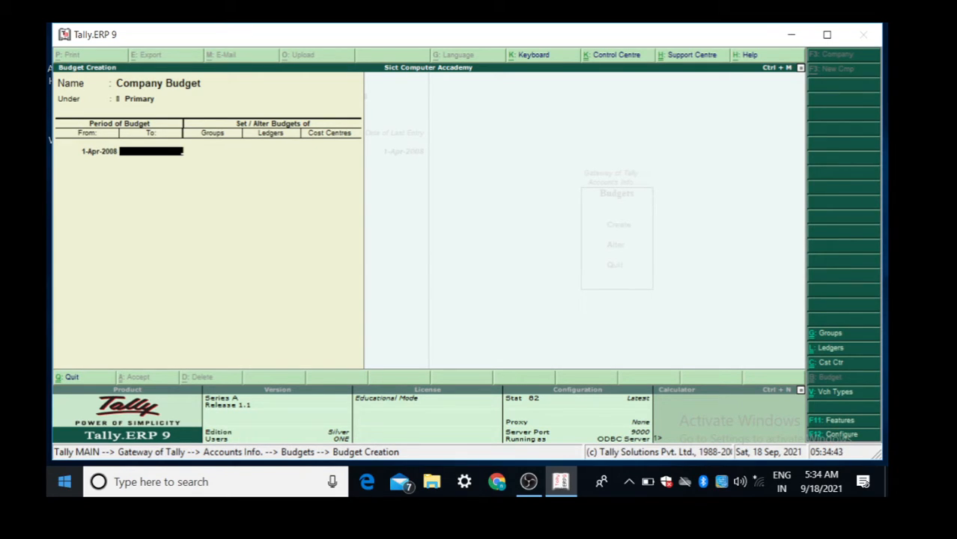
text(31-08)
key(BackSpace)
text(3-209)
key(BackSpace)
text(09)
key(Return)
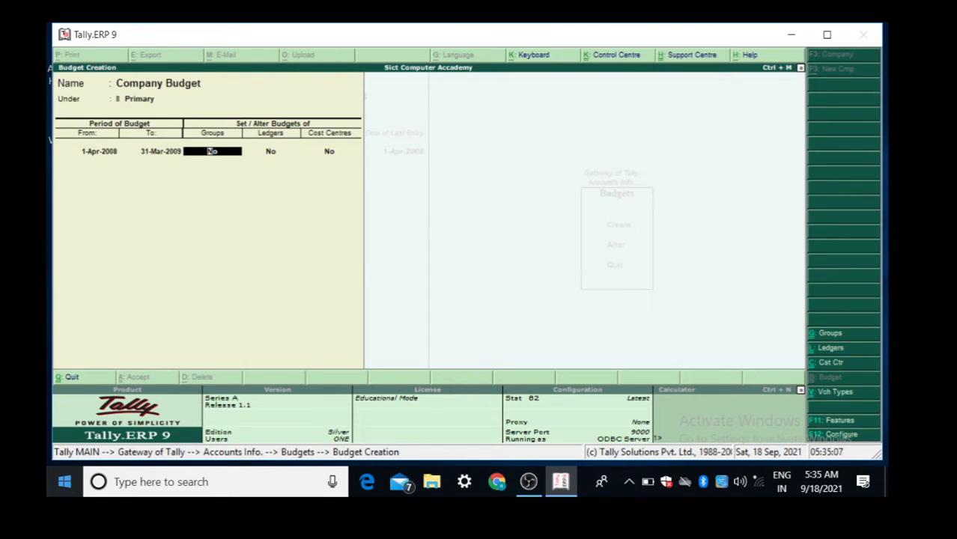
Step: Set budgets for groups to Yes in Company Budget and open its group budget details
text(y)
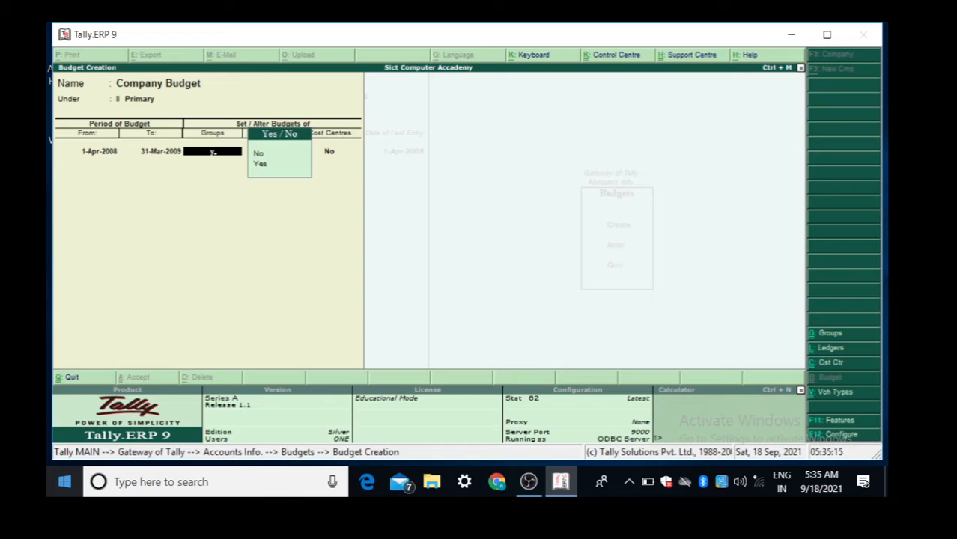
key(Return)
key(BackSpace)
key(BackSpace)
key(Return)
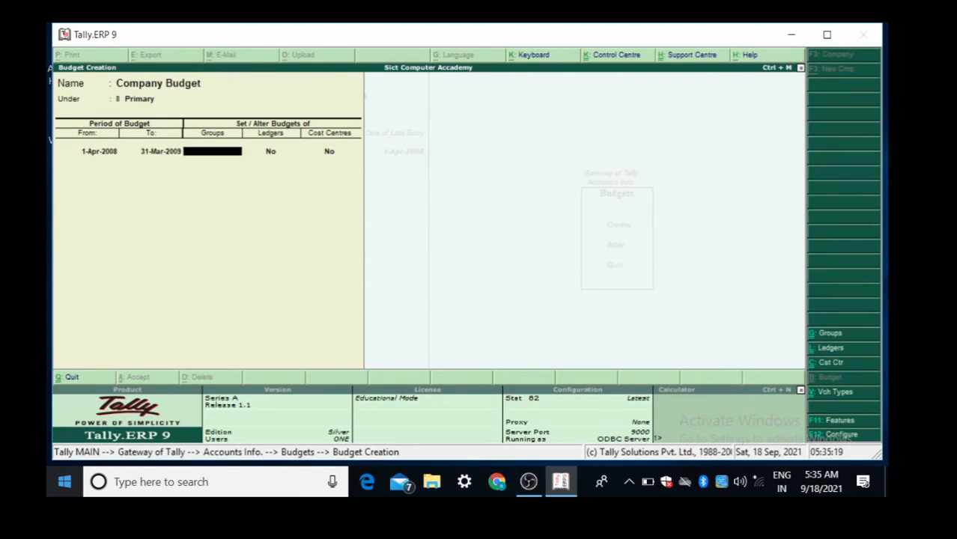
text(yes)
key(Return)
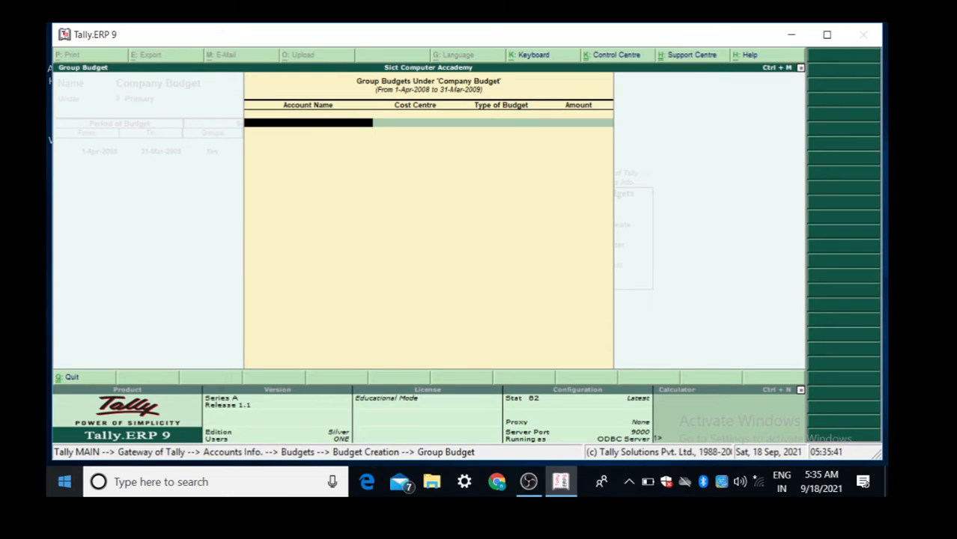
Step: Choose Sundry Debtors as the account in the first row of Company Budget's group budgets
text(s)
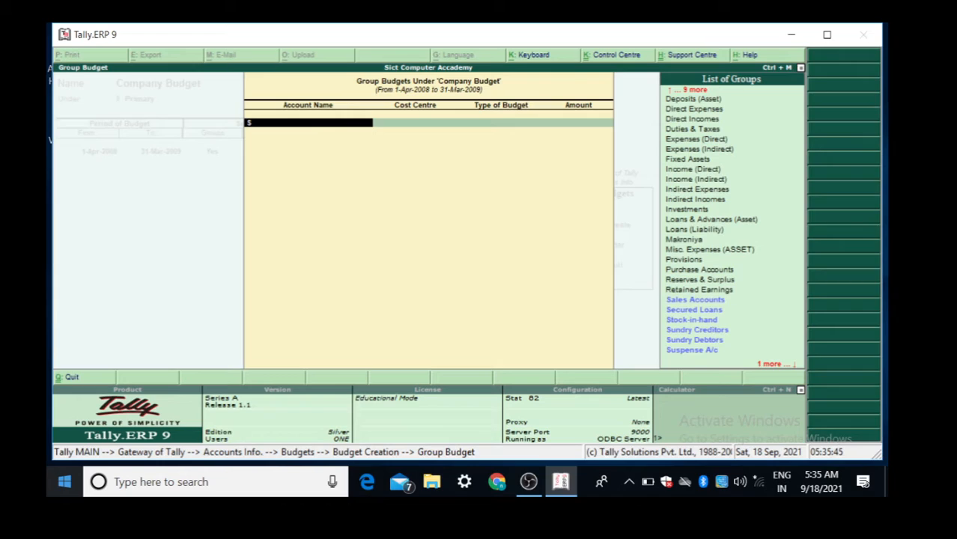
key(Down)
key(Down)
key(Down)
key(Down)
key(Down)
key(Down)
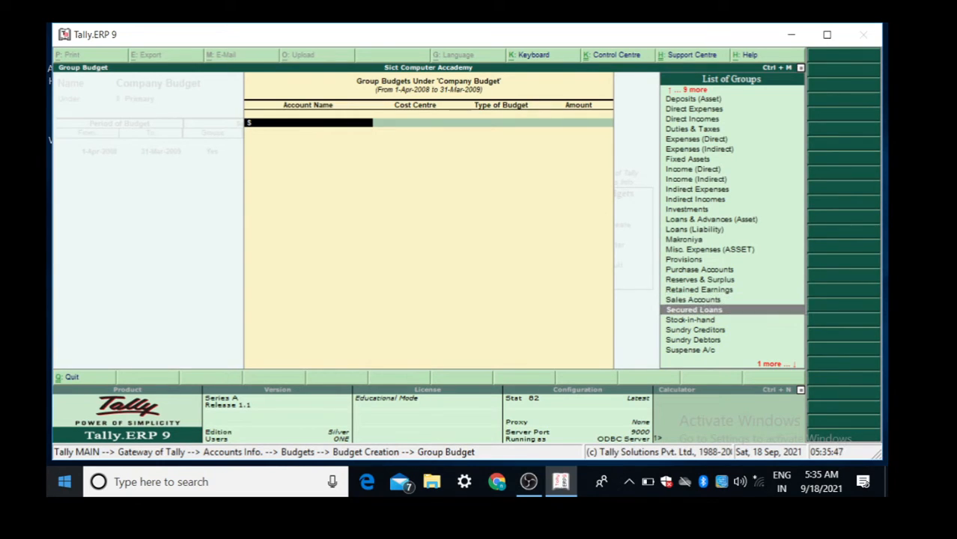
key(Up)
key(Return)
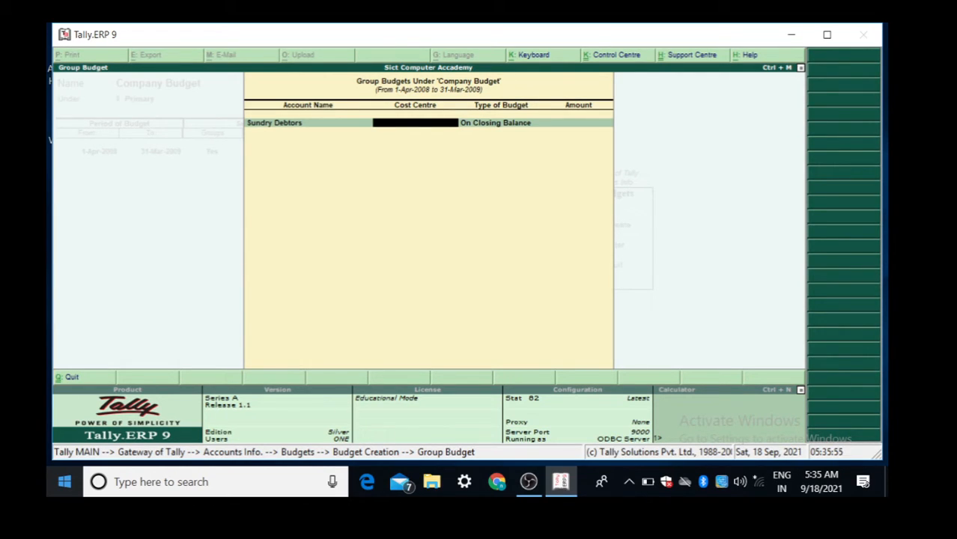
Step: Budget Sundry Debtors at 1,00,000 on closing balance with cost centre Not Applicable, and finish the group budgets
key(Return)
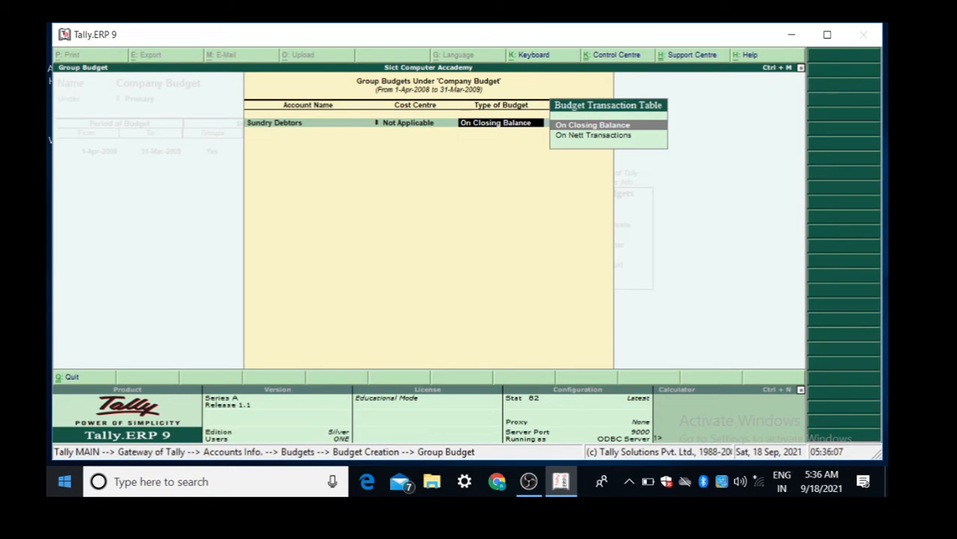
key(Return)
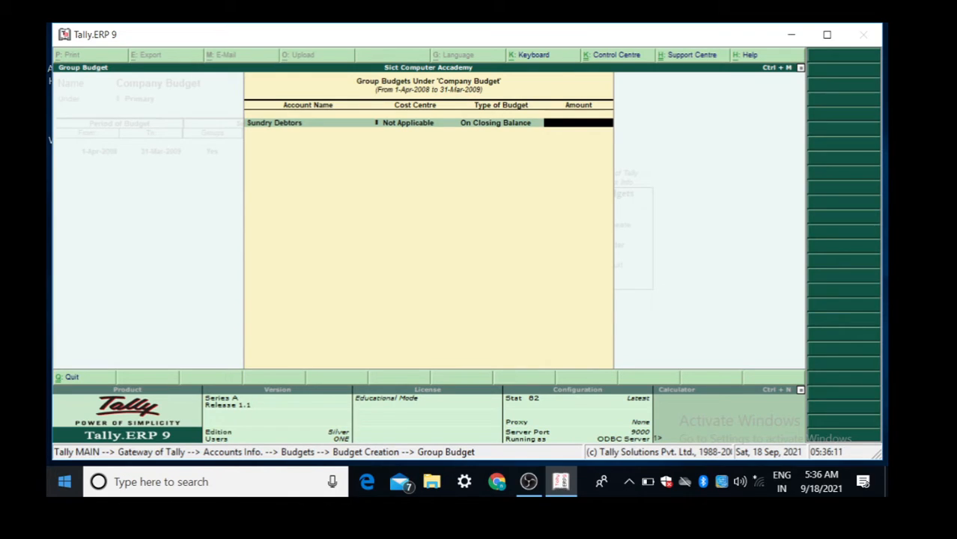
text(1,00,000)
key(Return)
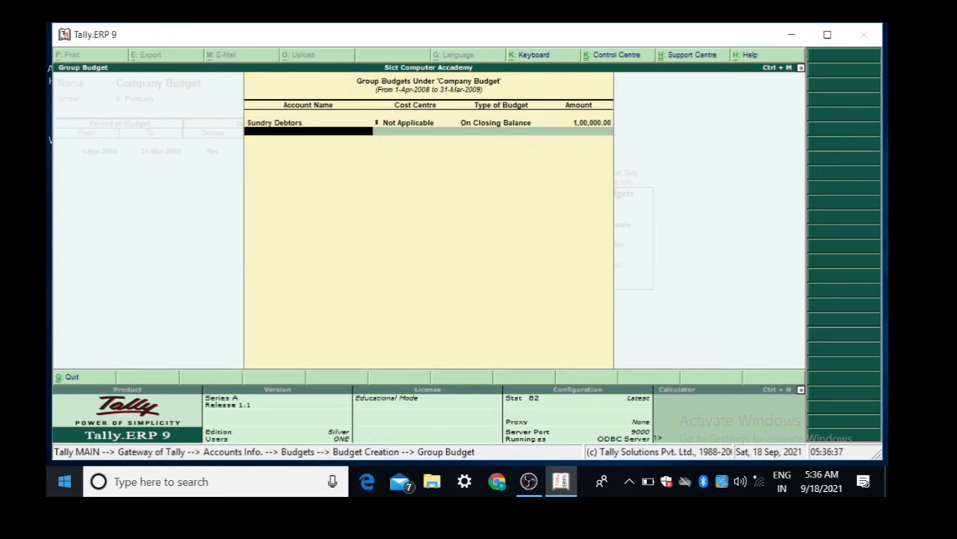
key(Return)
key(BackSpace)
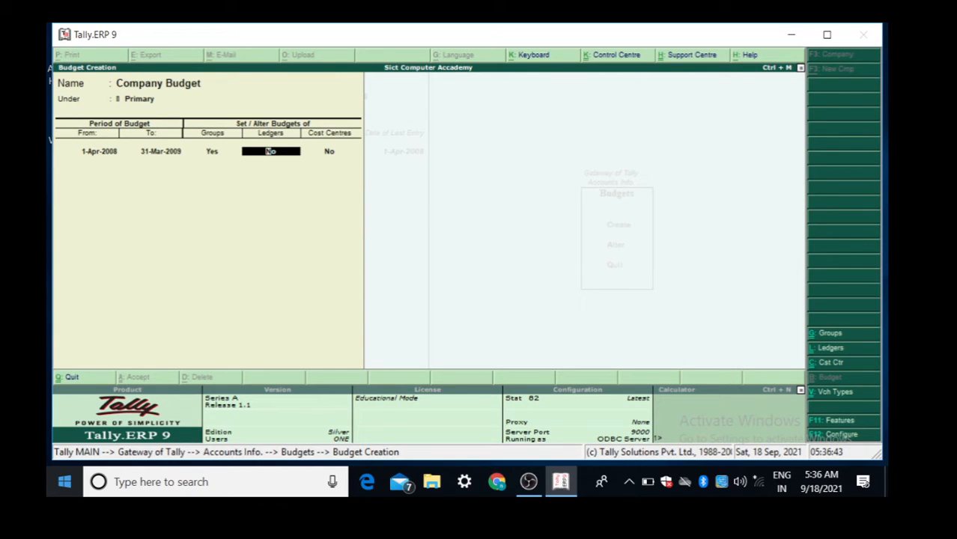
Step: Set budgets for ledgers to Yes and budget Advertisement at 36,600 on nett transactions, with cost centre Not Applicable
text(y)
key(Return)
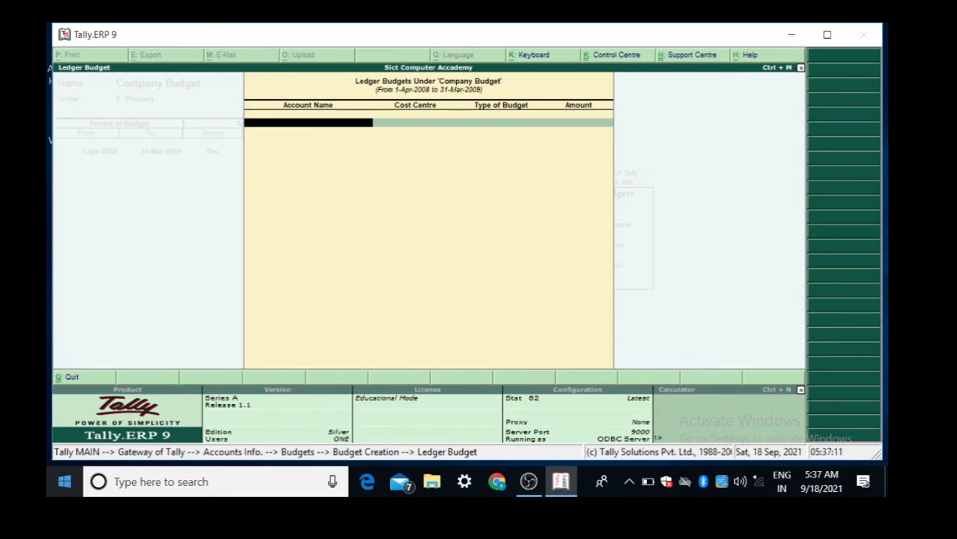
text(A)
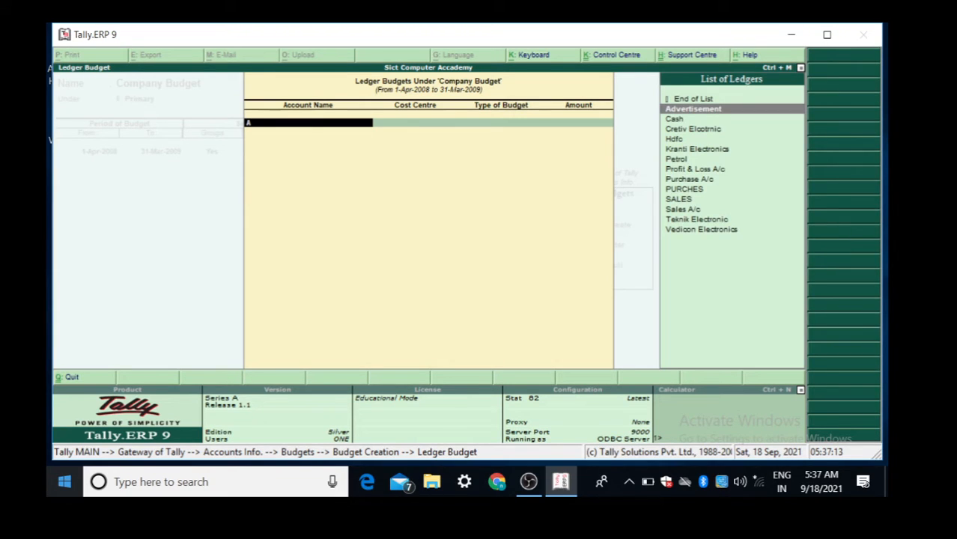
key(Return)
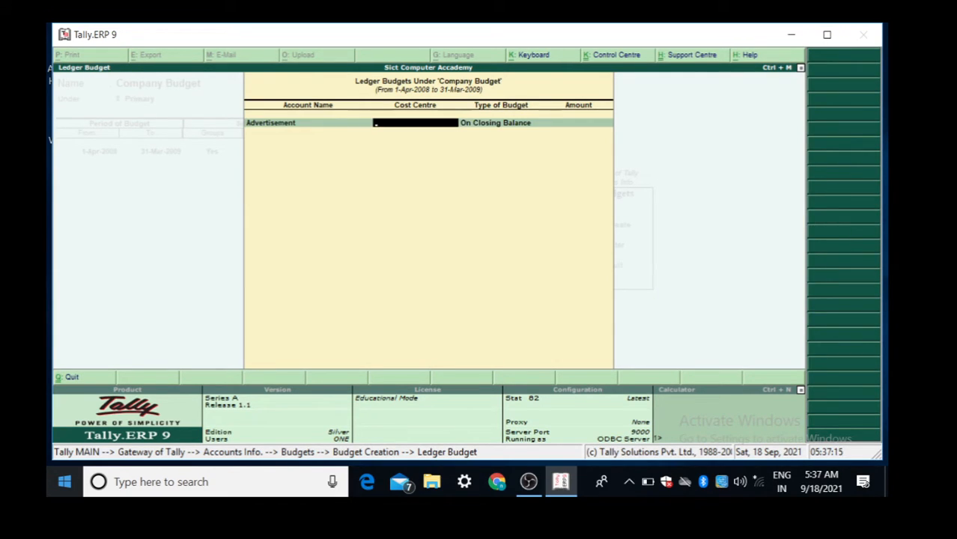
key(Return)
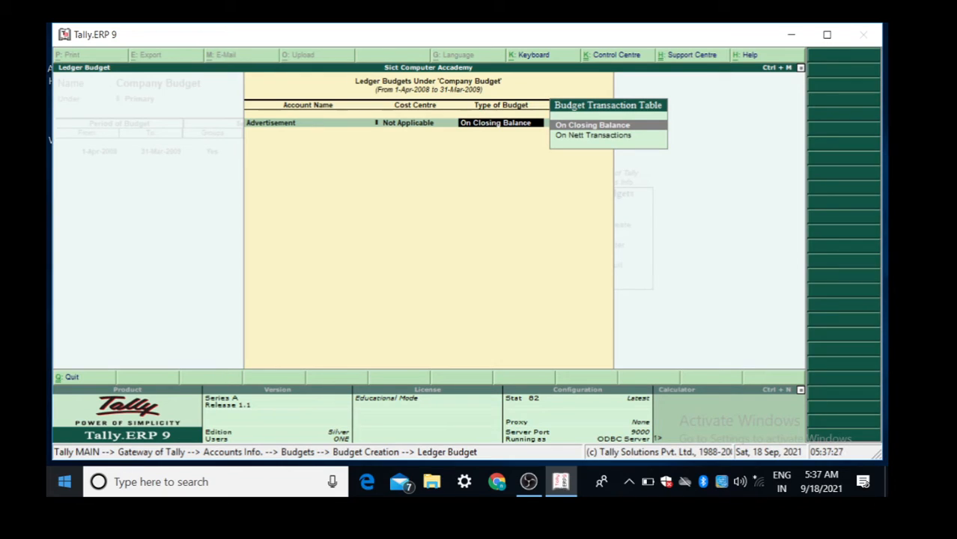
key(Down)
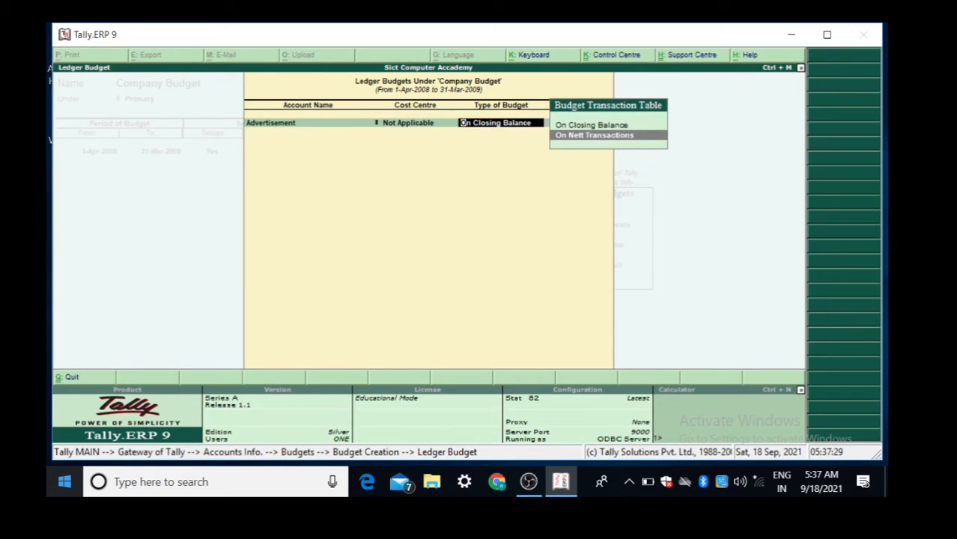
key(Return)
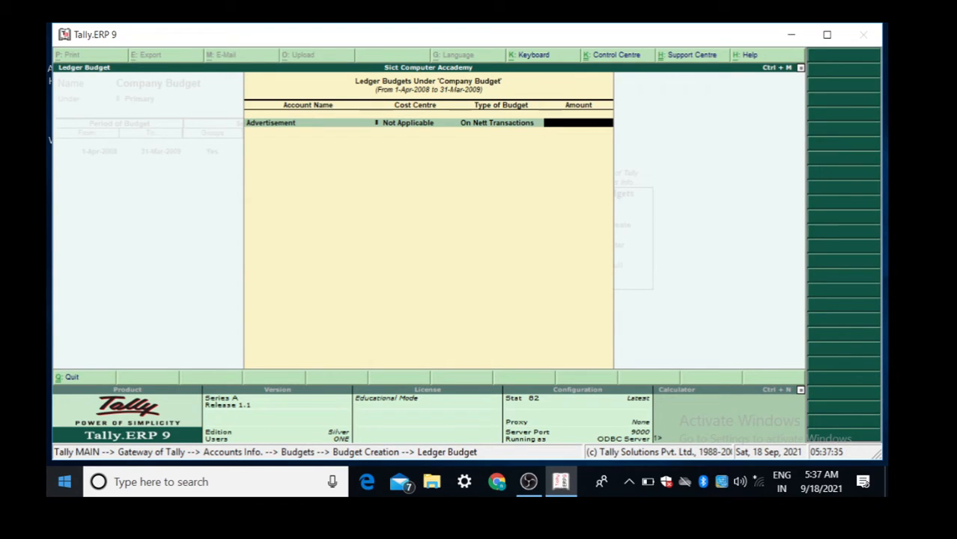
text(36,600)
key(Return)
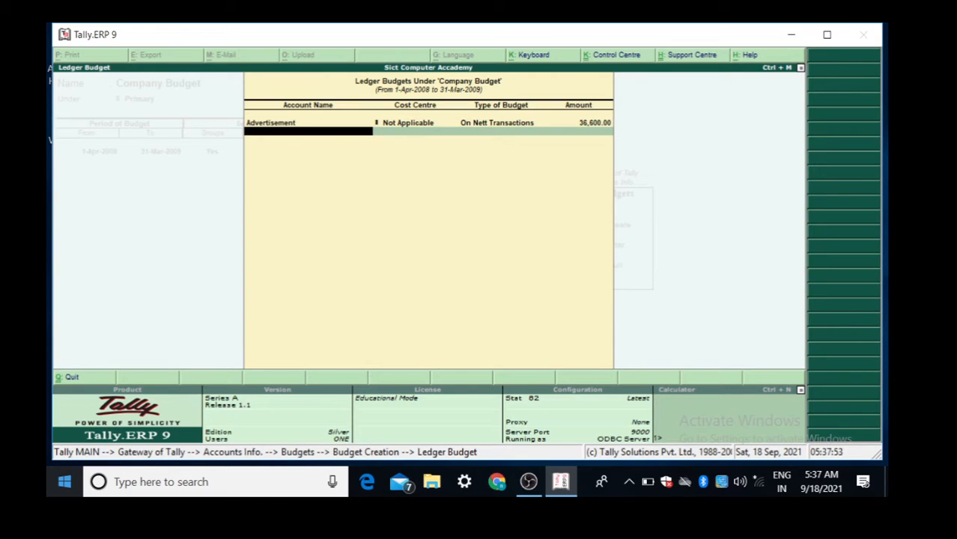
Step: Add a ledger budget for Hdfc of 90,000 on closing balance, cost centre Not Applicable, and finish the ledger budgets
text(H)
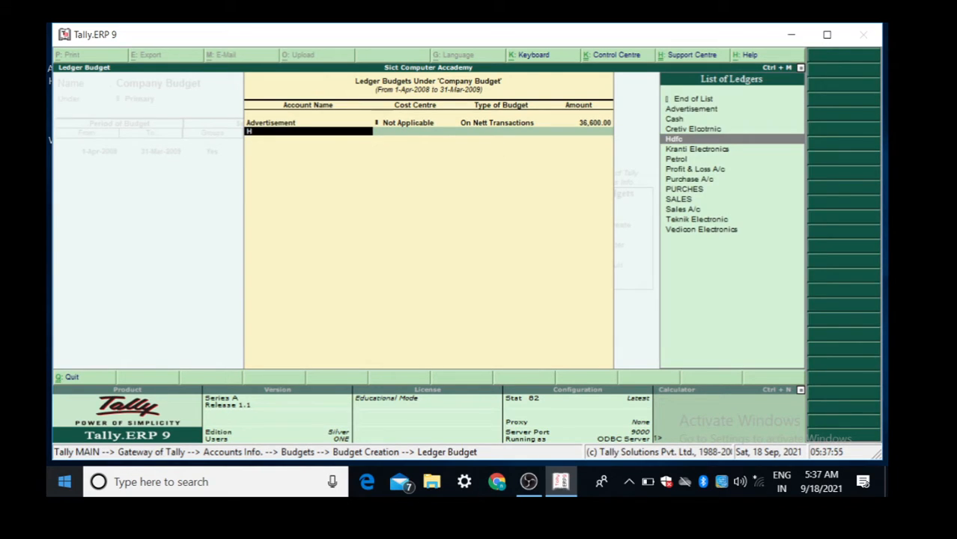
key(Return)
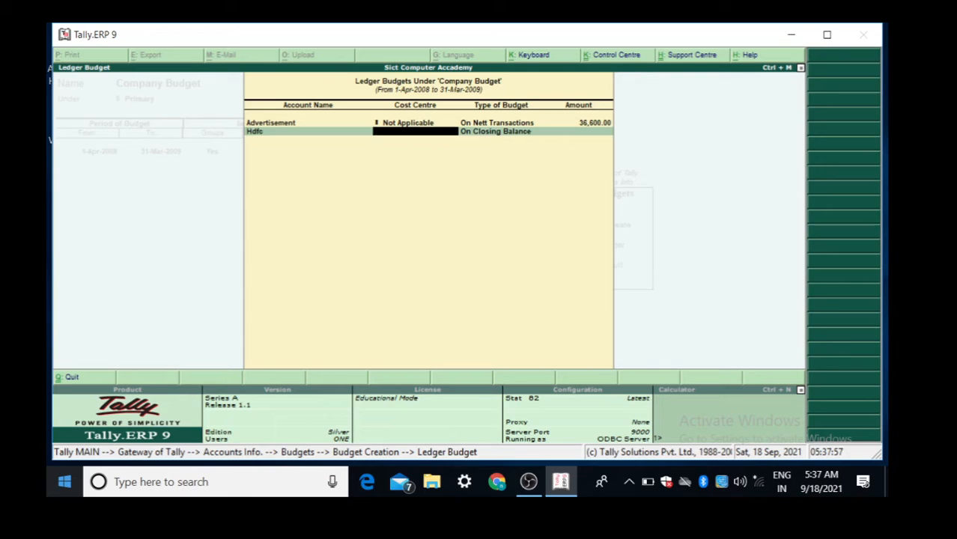
key(Return)
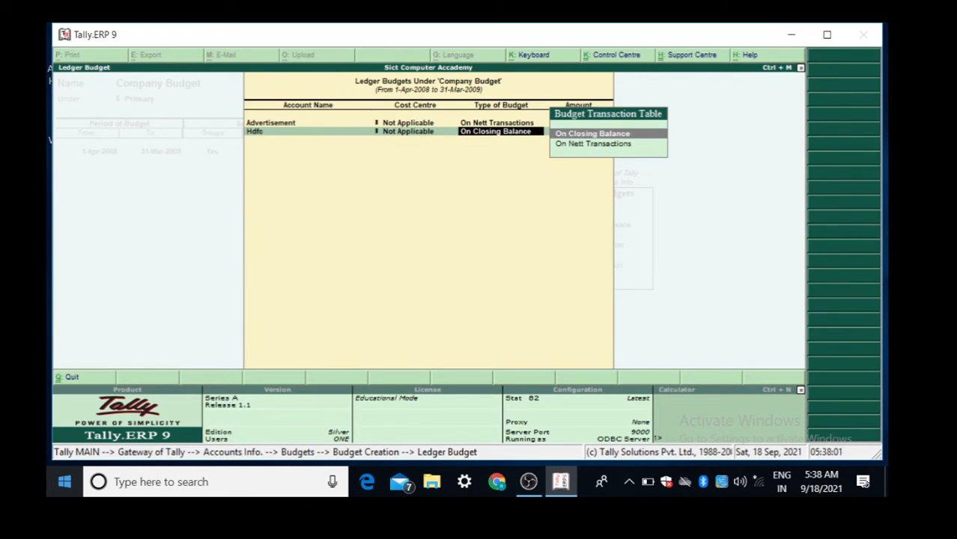
key(Return)
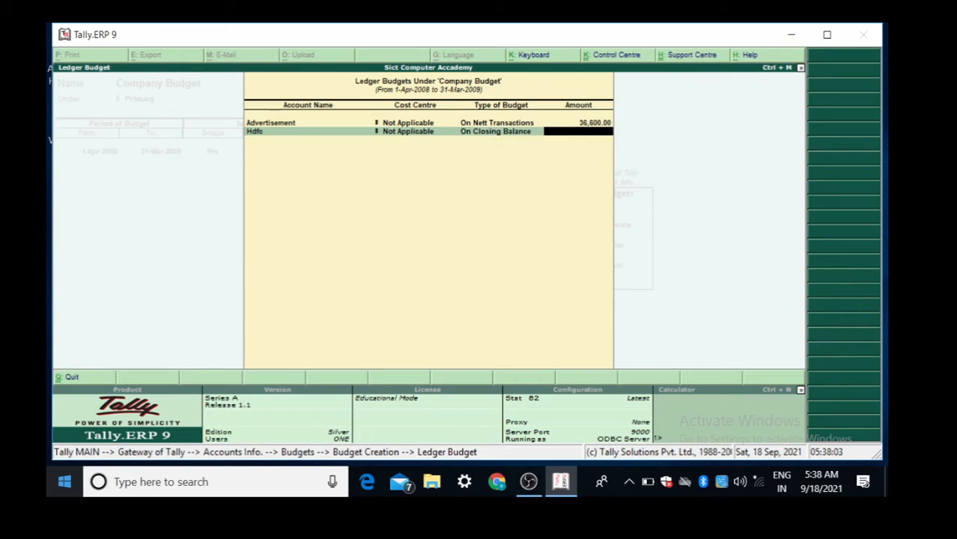
text(90,000.00)
key(Return)
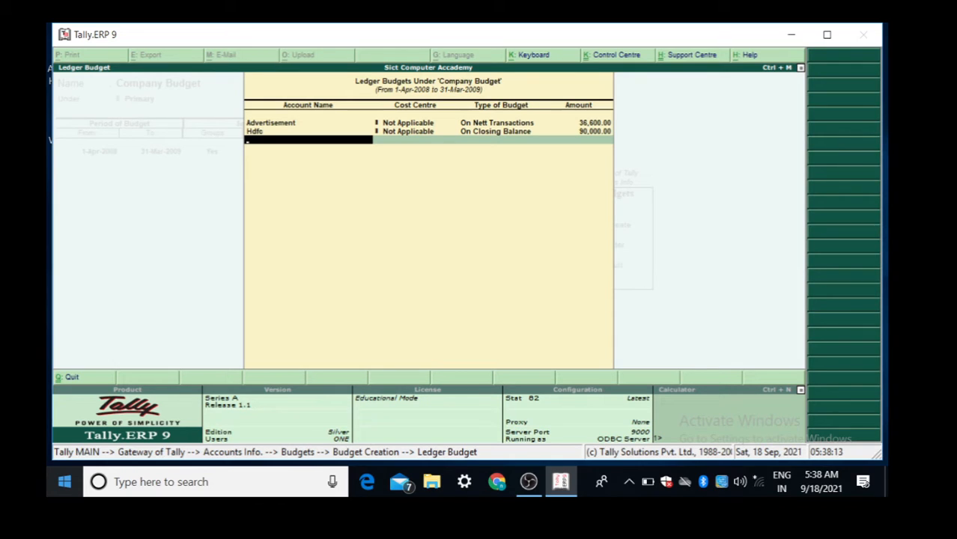
key(Return)
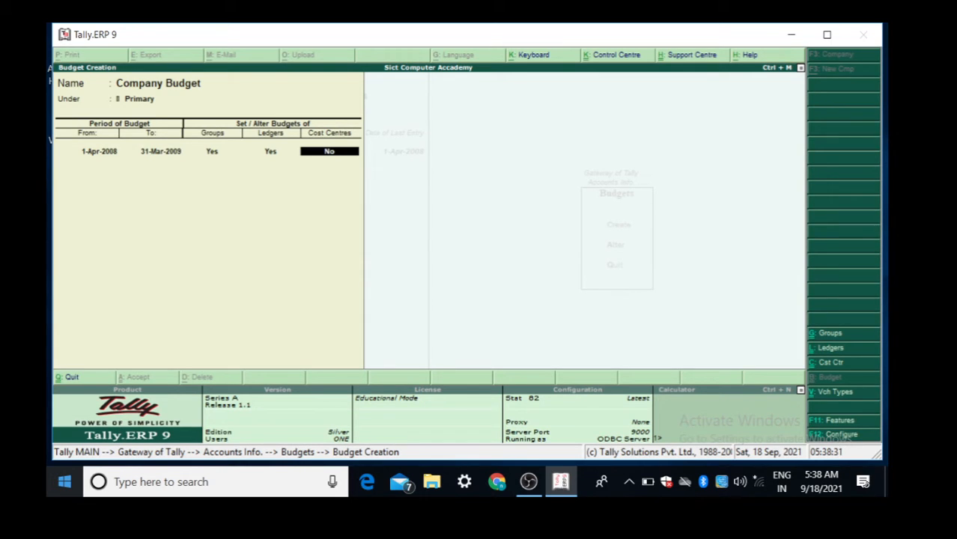
Step: Set budgets for cost centres to Yes and budget Hero Honda with expenses of 300, leaving income and closing balance blank
text(y)
key(Return)
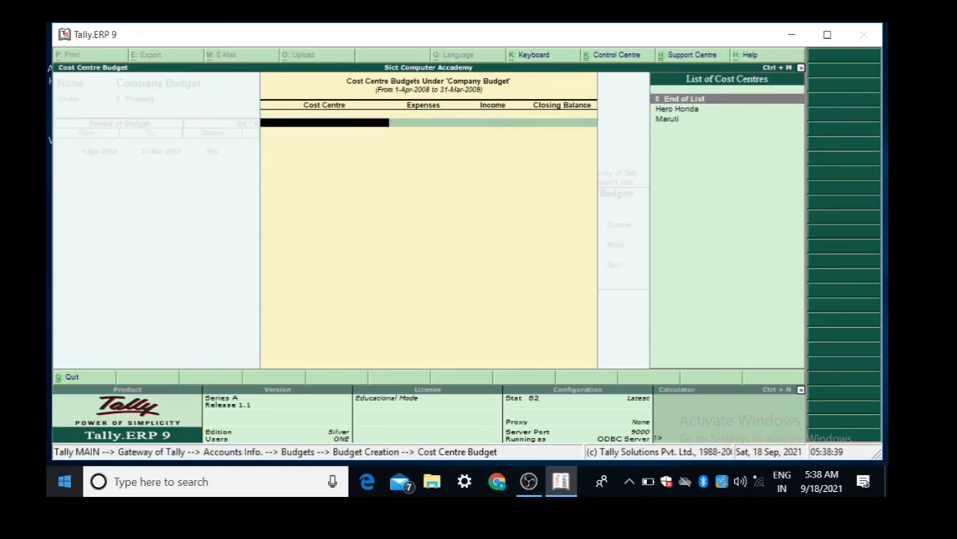
key(Down)
key(Return)
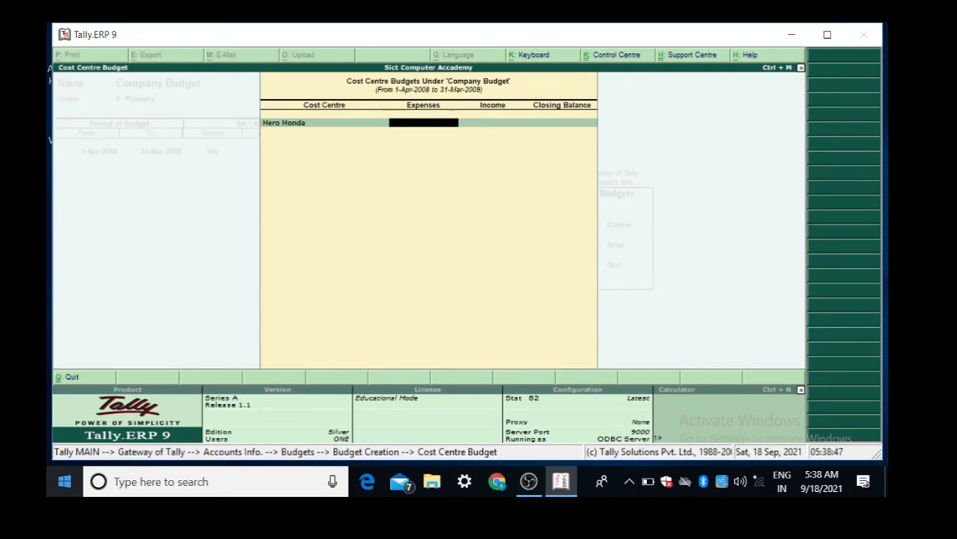
text(300)
key(Return)
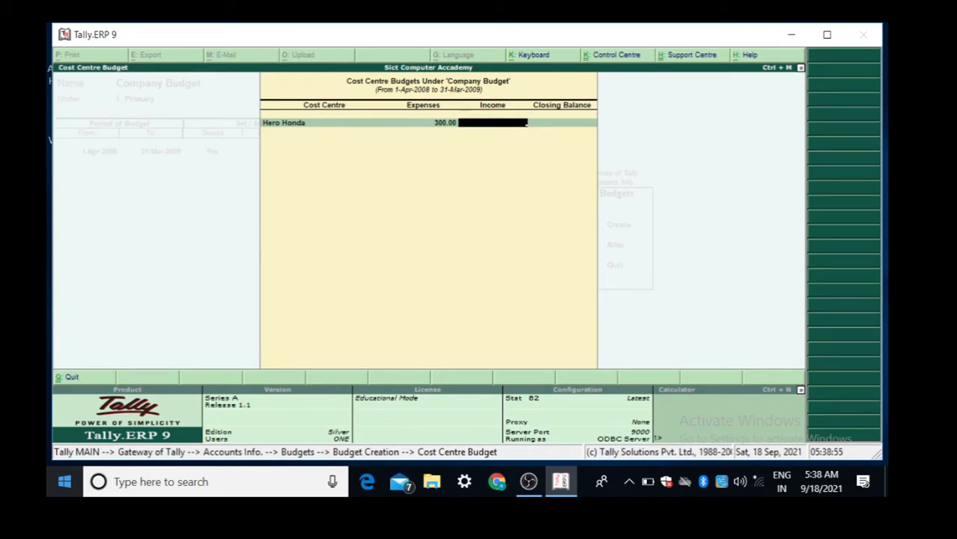
key(Return)
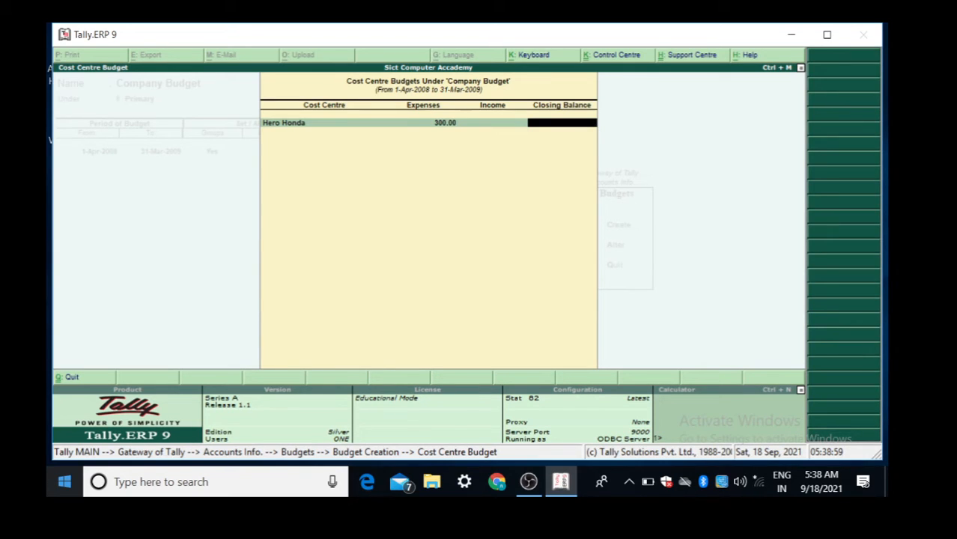
key(Return)
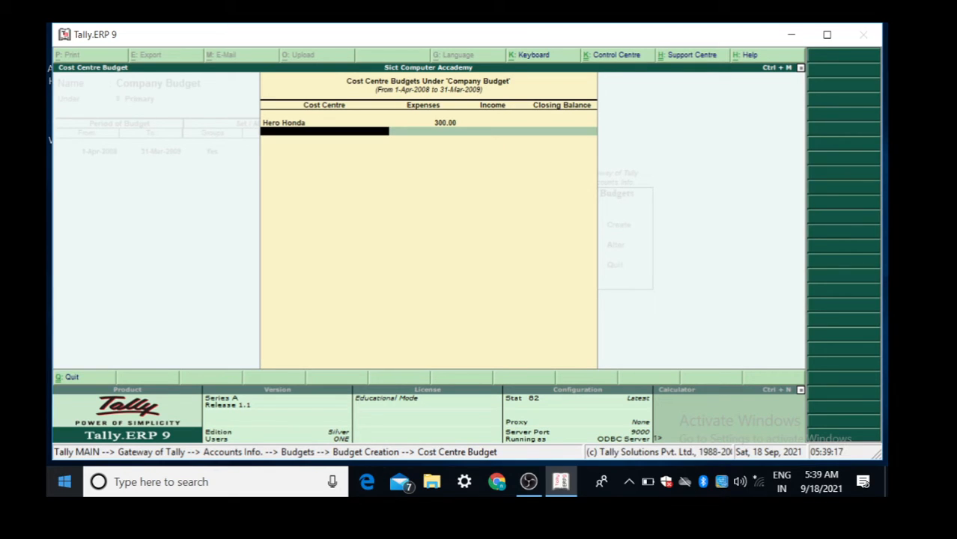
Step: Add a cost centre budget for Maruti with expenses of 6,000 only, and finish the cost centre budgets
text(M)
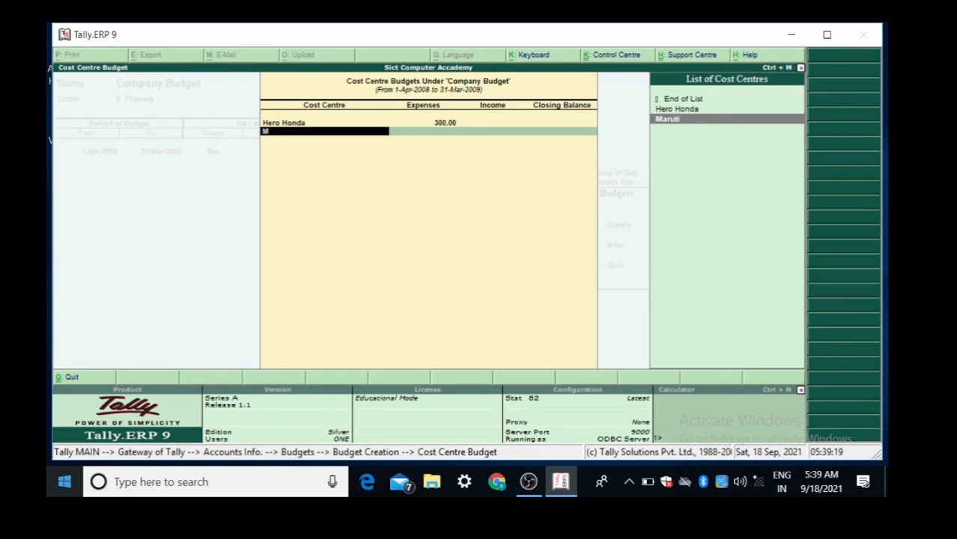
key(Return)
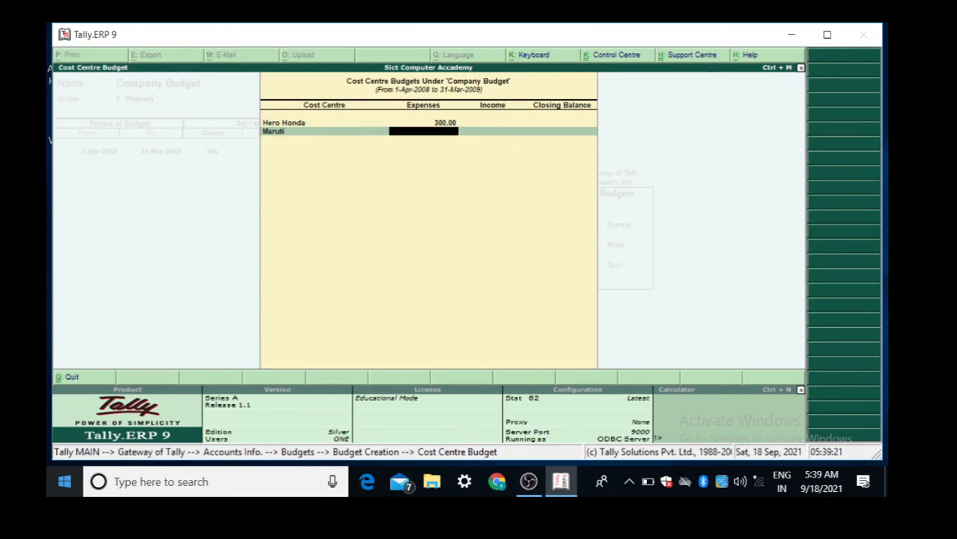
text(6000)
key(Return)
key(Return)
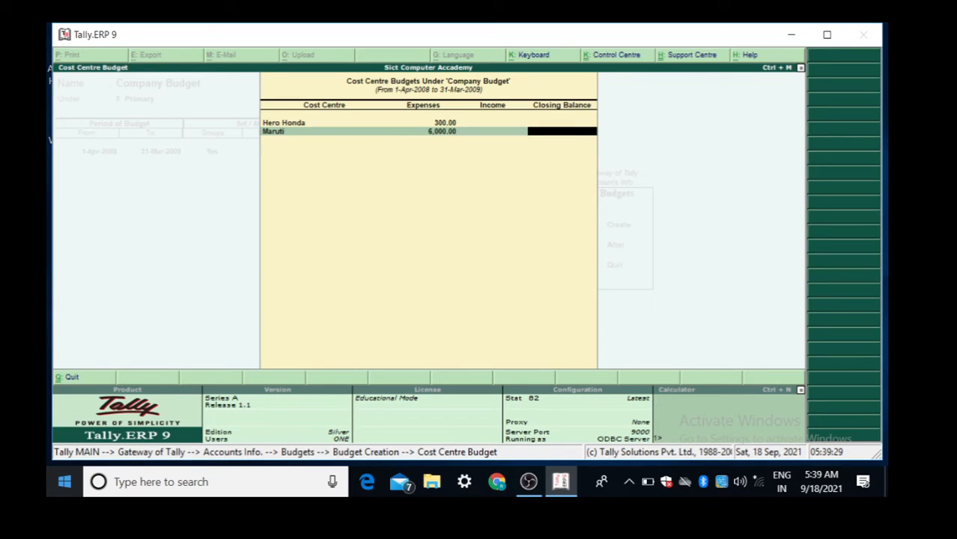
key(Return)
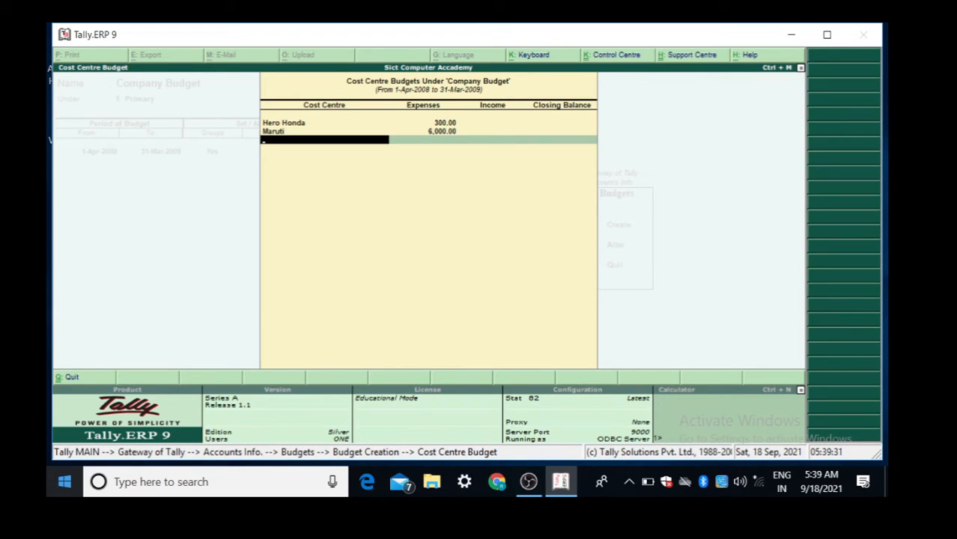
key(Return)
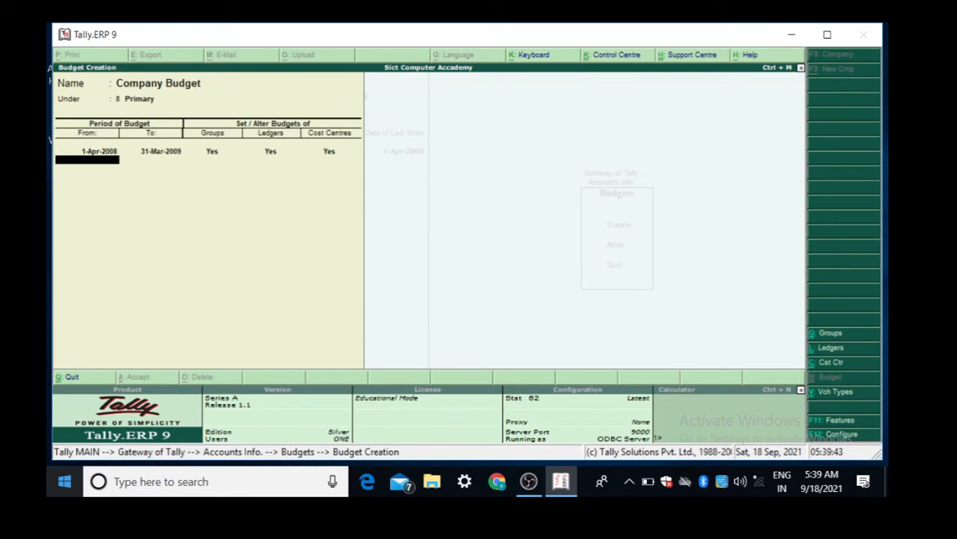
Step: Save Company Budget, quit budget creation and return to the Gateway of Tally
key(ctrl+a)
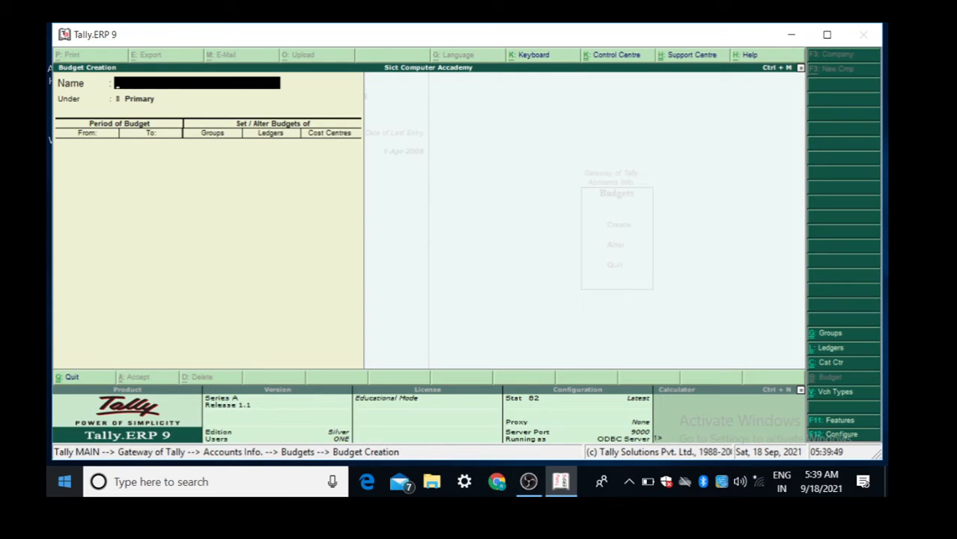
key(Escape)
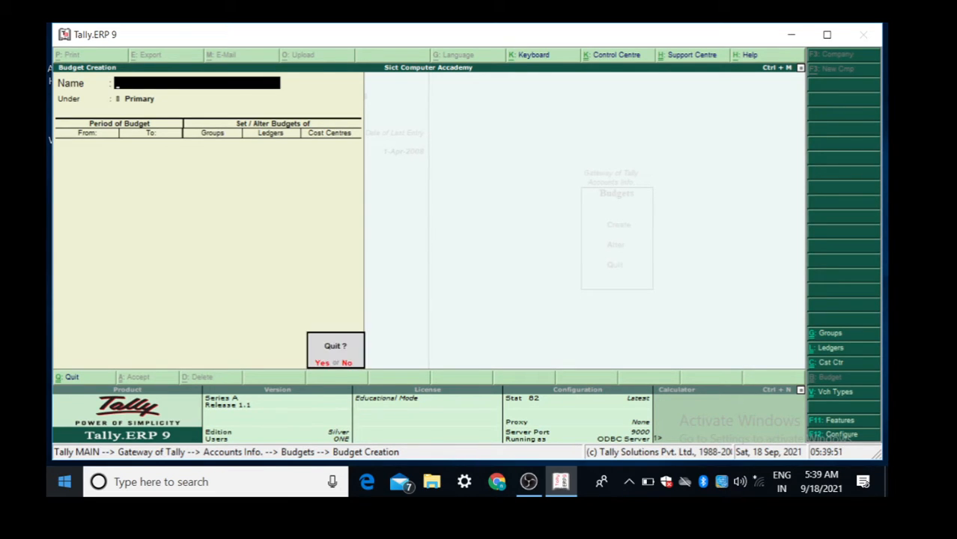
key(y)
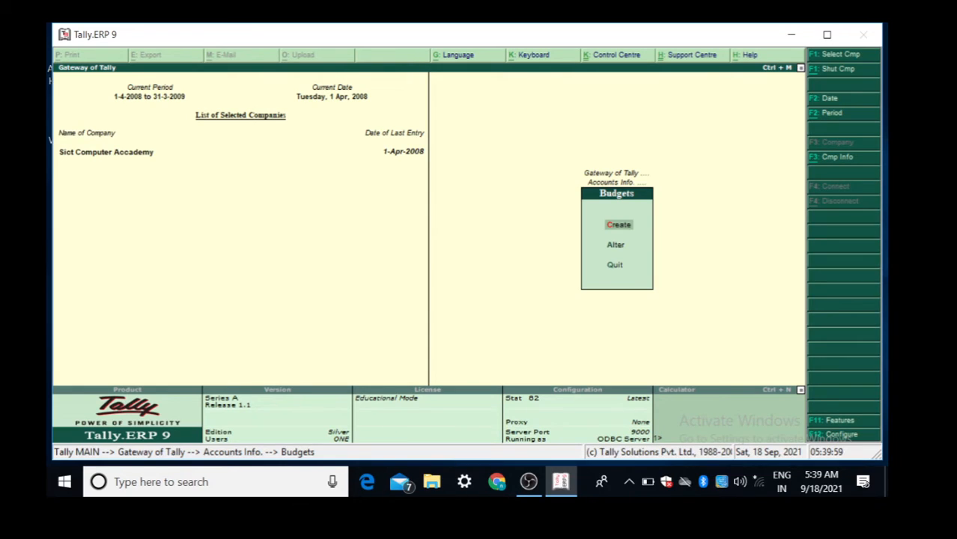
key(Escape)
key(Escape)
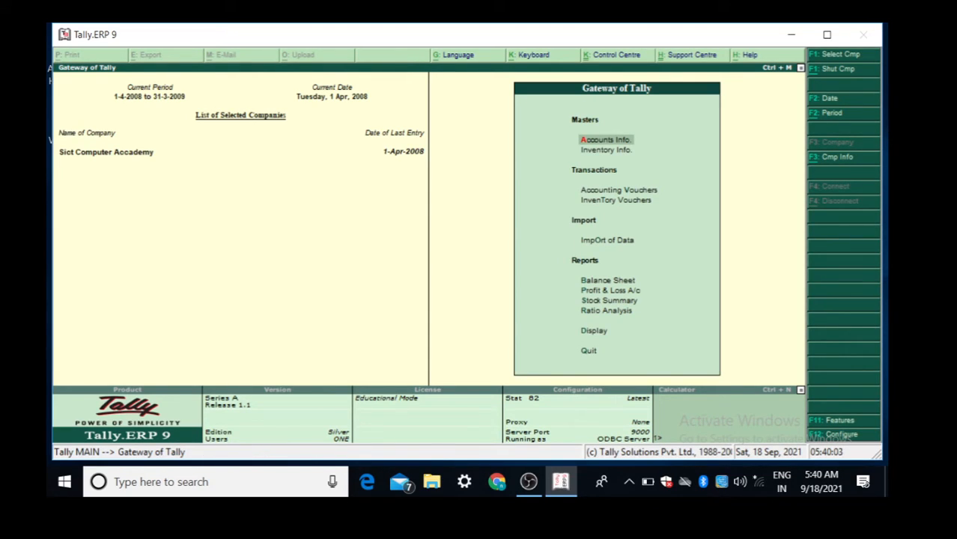
Step: Open accounting voucher creation from the Gateway of Tally and switch the voucher type to Sales
key(Down)
key(Down)
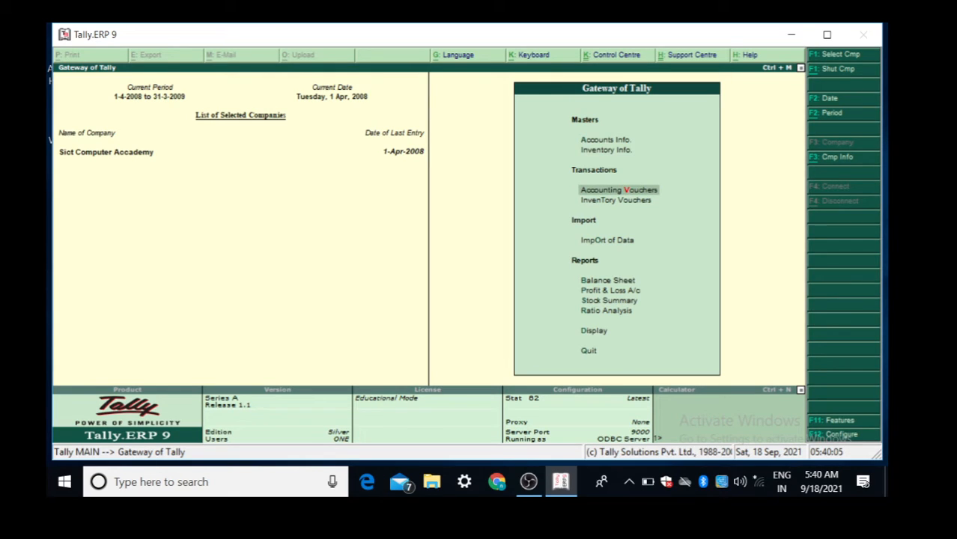
key(Return)
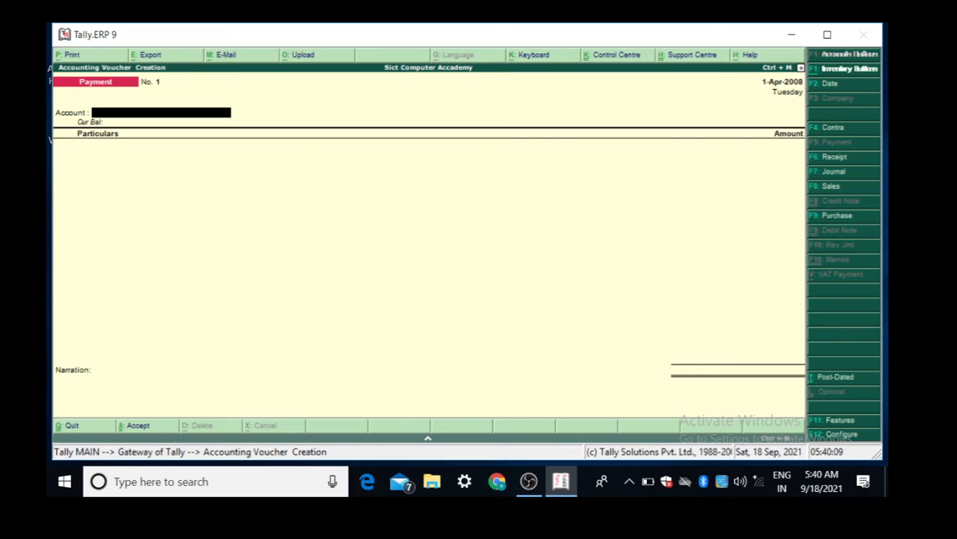
key(F8)
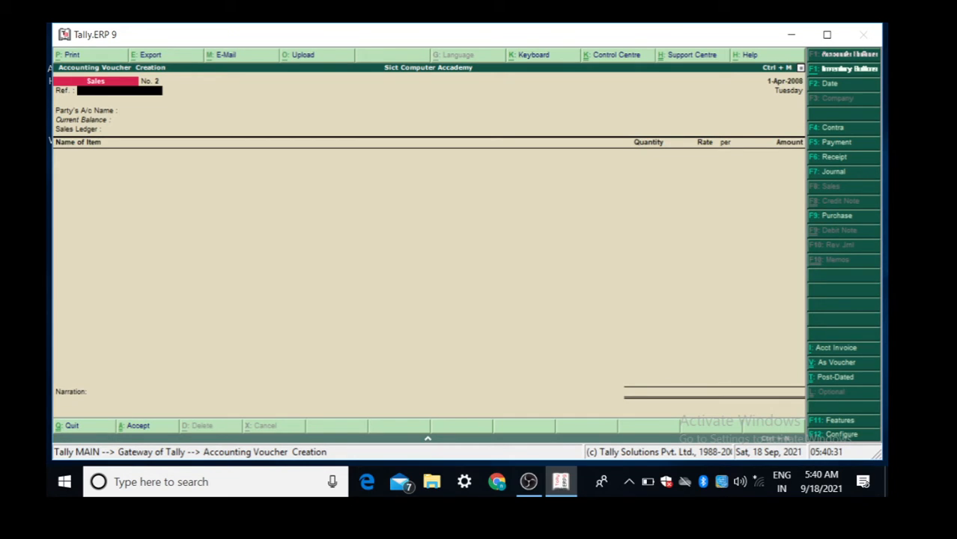
key(Return)
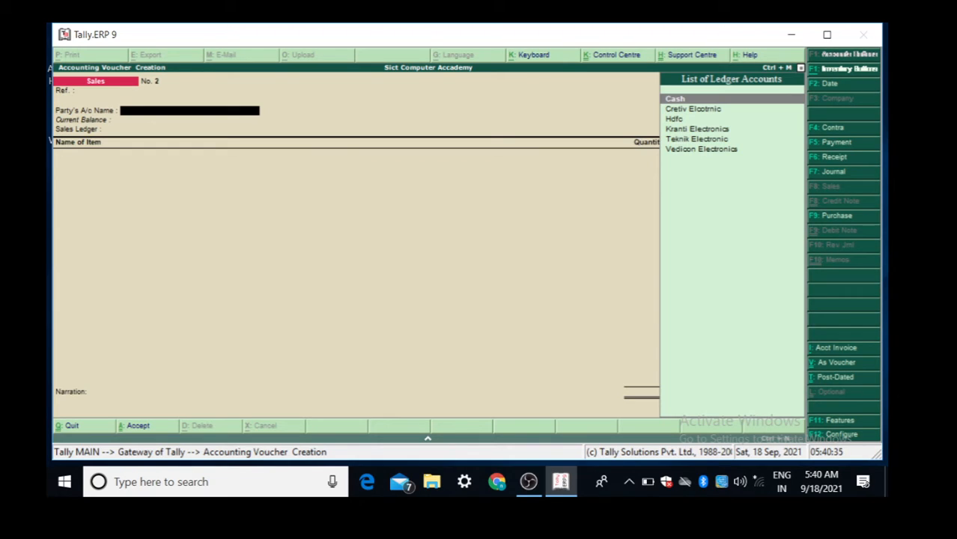
key(Down)
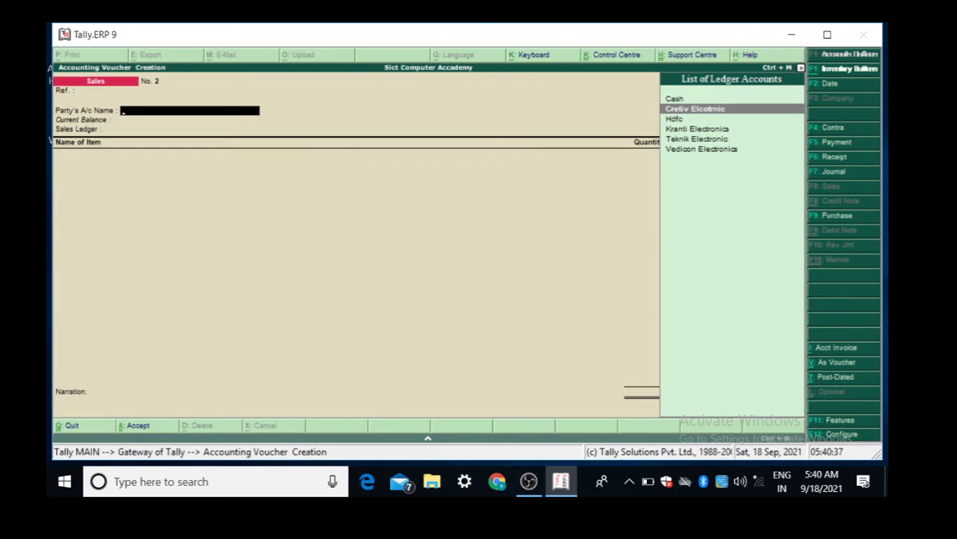
key(Return)
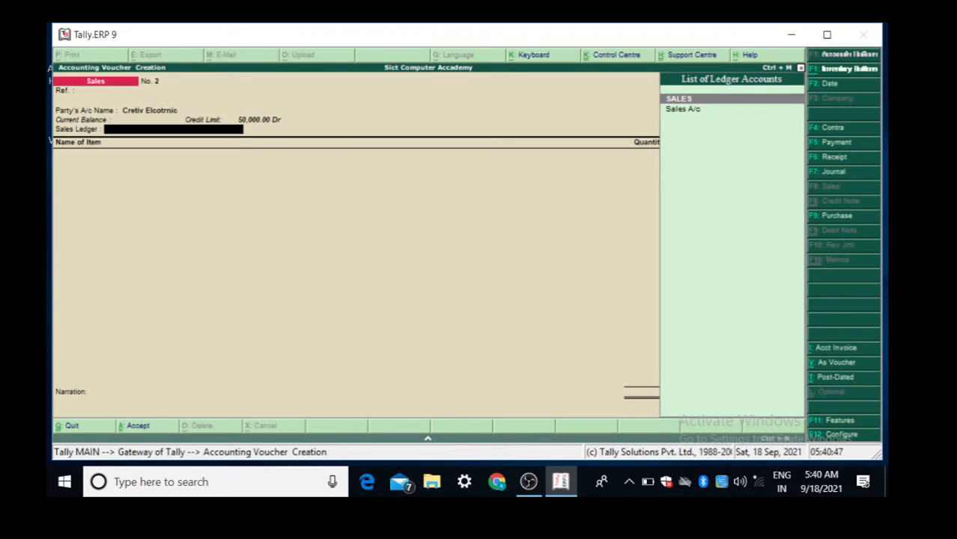
key(Return)
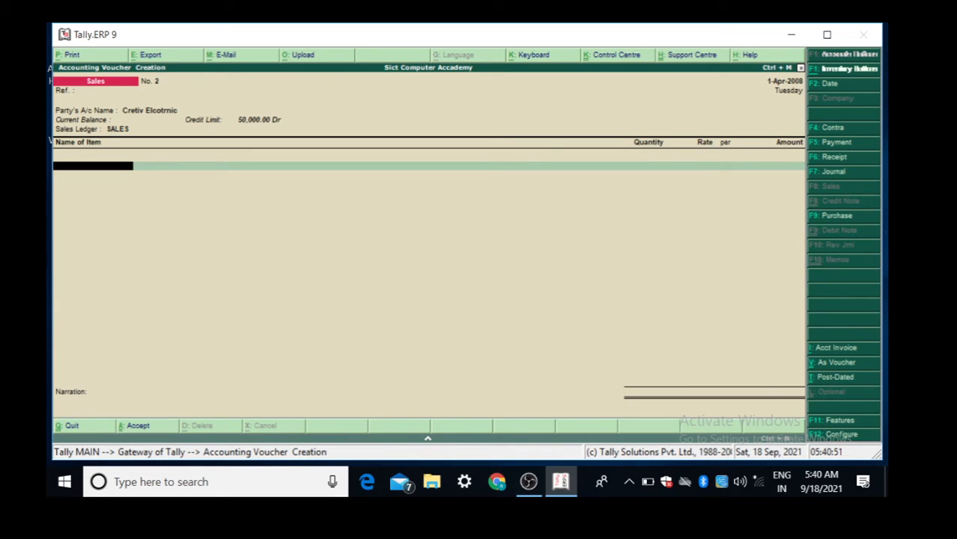
key(Return)
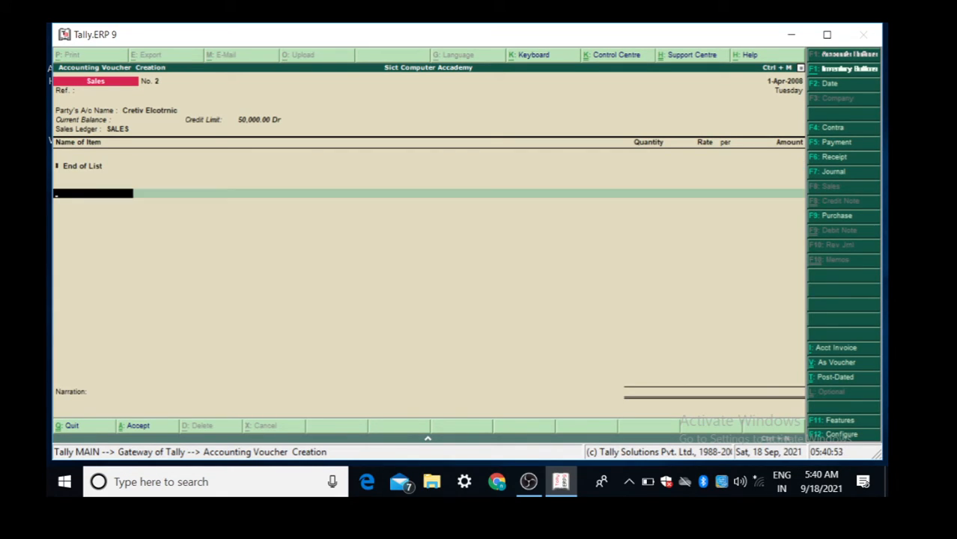
key(BackSpace)
key(BackSpace)
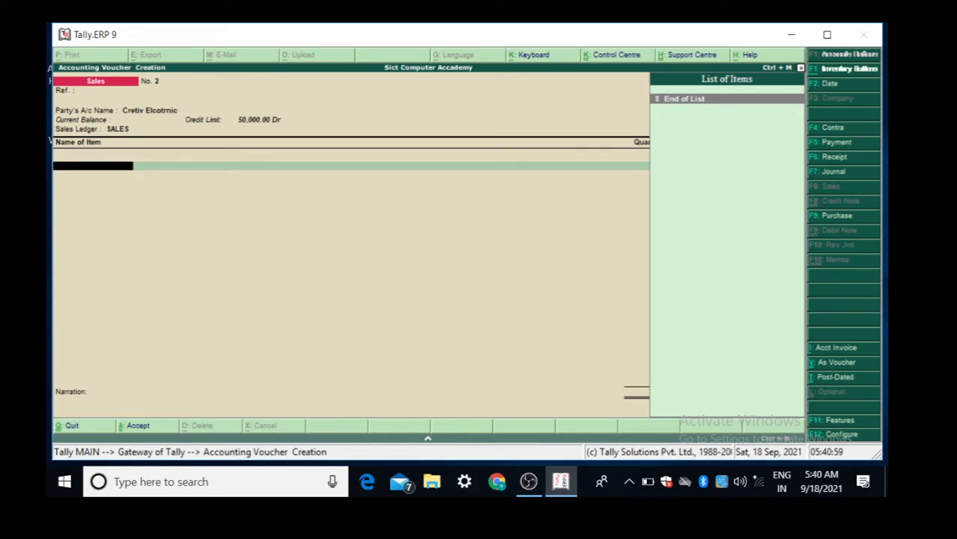
key(Escape)
key(Return)
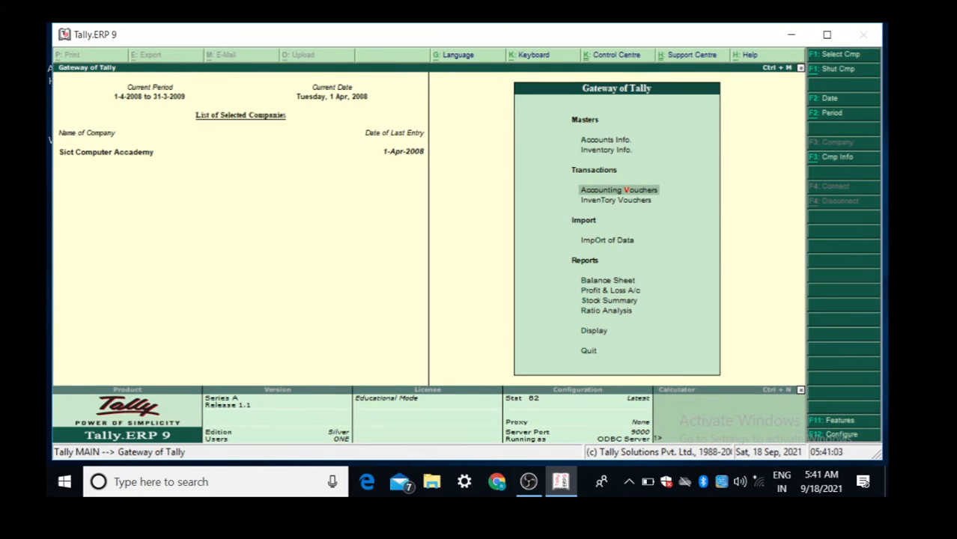
Step: Reopen the sales voucher in accounting invoice mode, with party account Cretiv Elcotrnic and sales ledger SALES
key(Return)
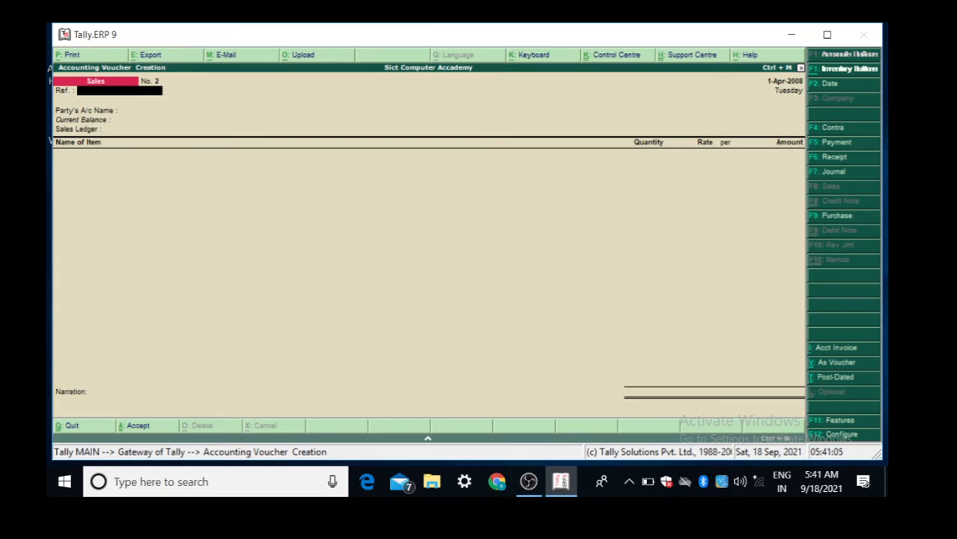
key(alt+i)
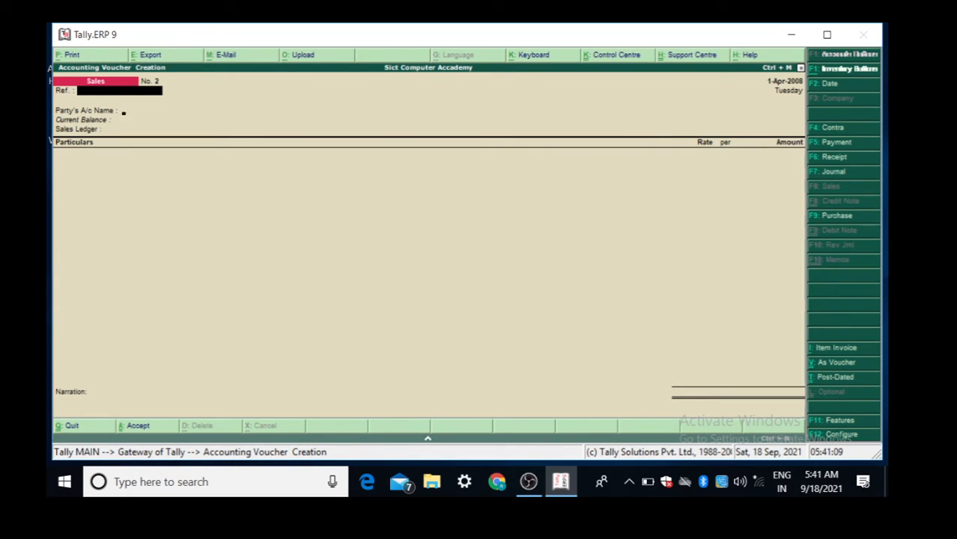
key(Return)
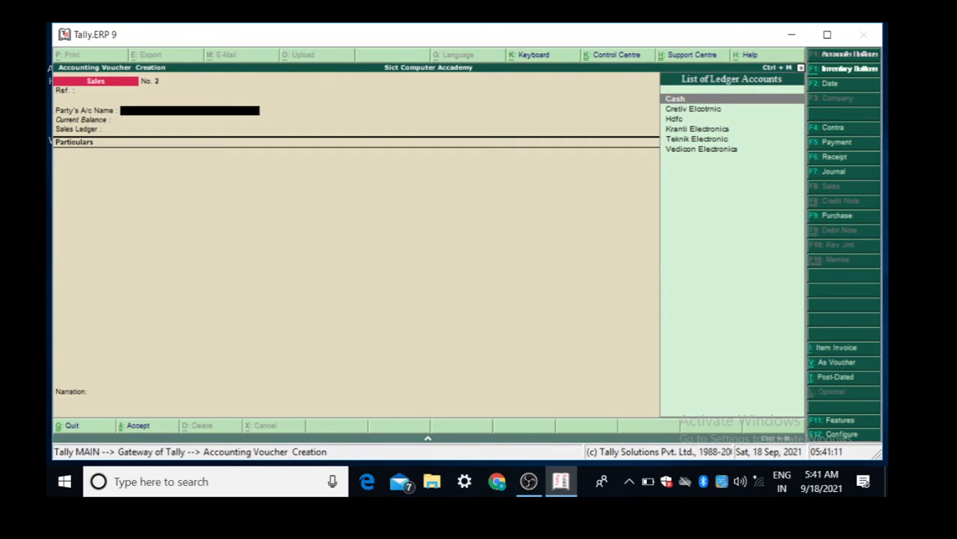
key(Down)
key(Return)
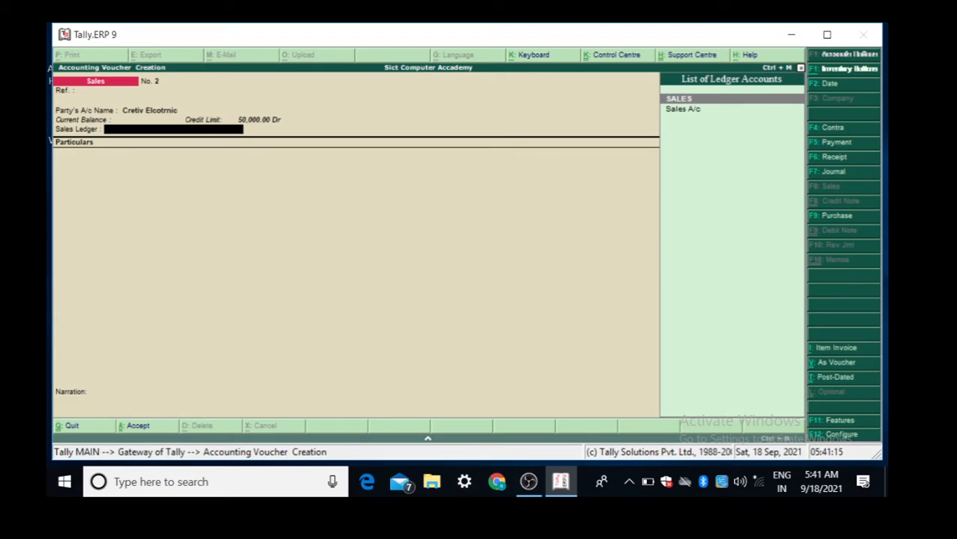
key(Return)
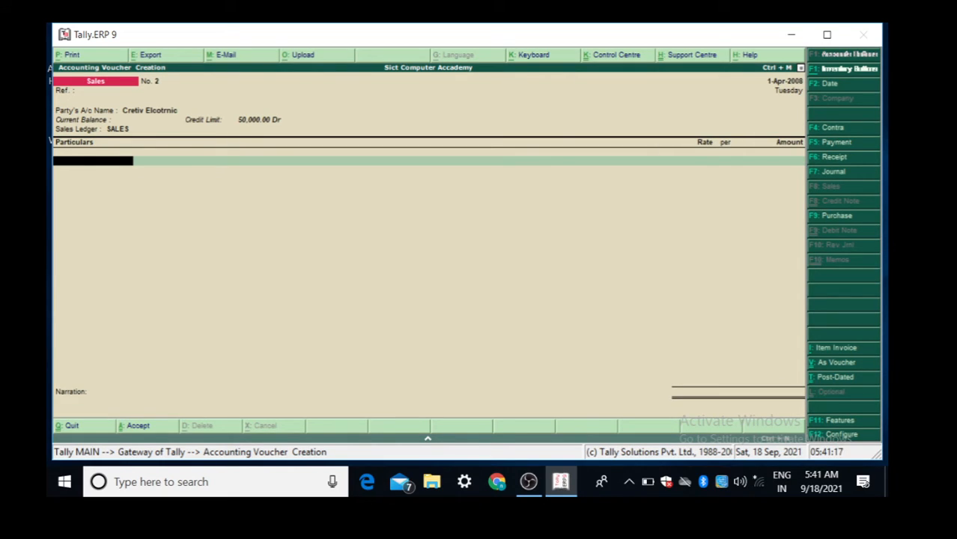
Step: Add Sales A/c to the voucher's particulars with an amount of 40,000
key(space)
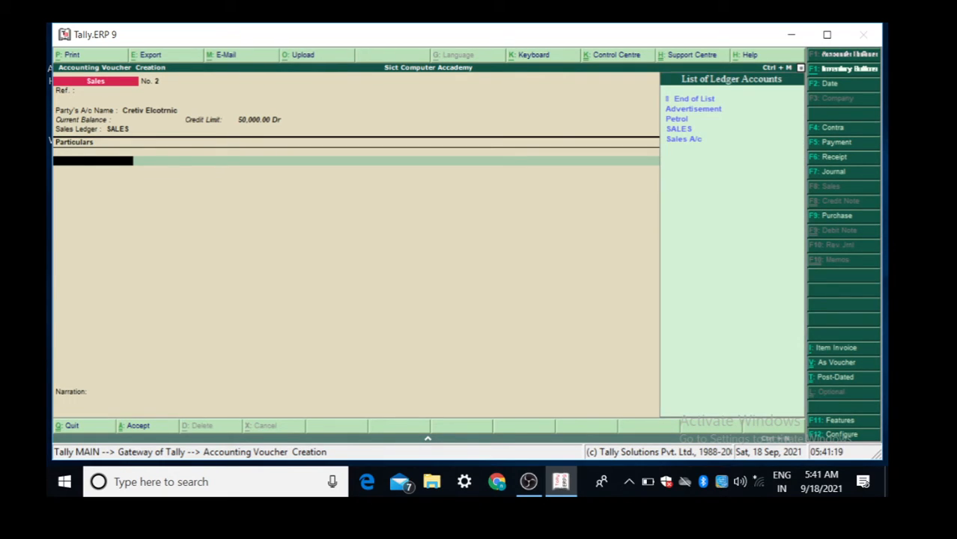
key(Down)
key(Down)
key(Down)
key(Down)
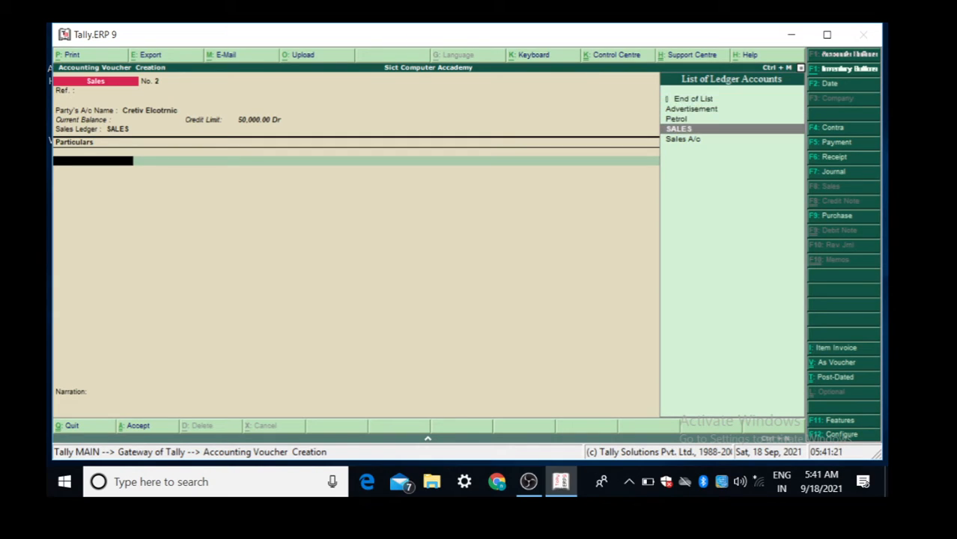
key(Return)
text(40000)
key(Return)
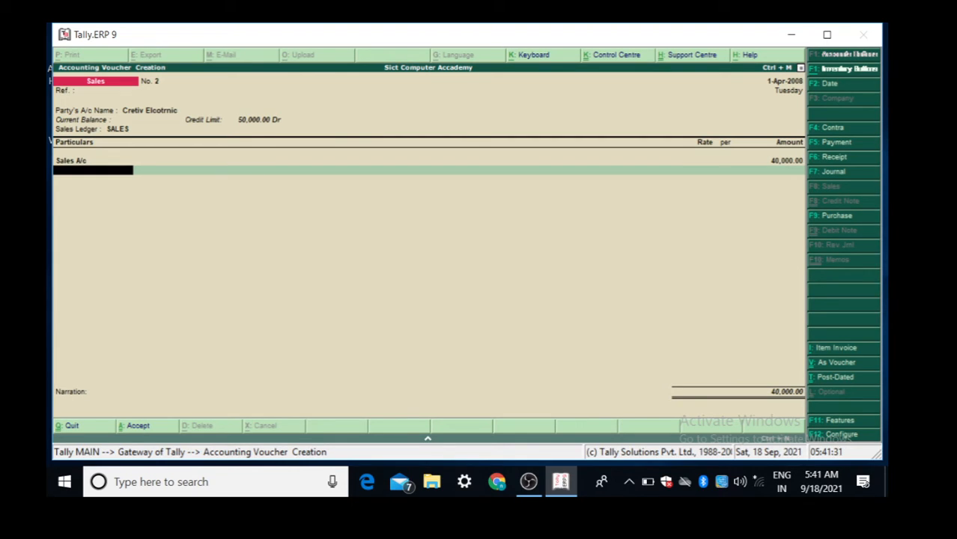
Step: End the particulars, leave the narration blank and accept the Cretiv Elcotrnic sales voucher
key(Return)
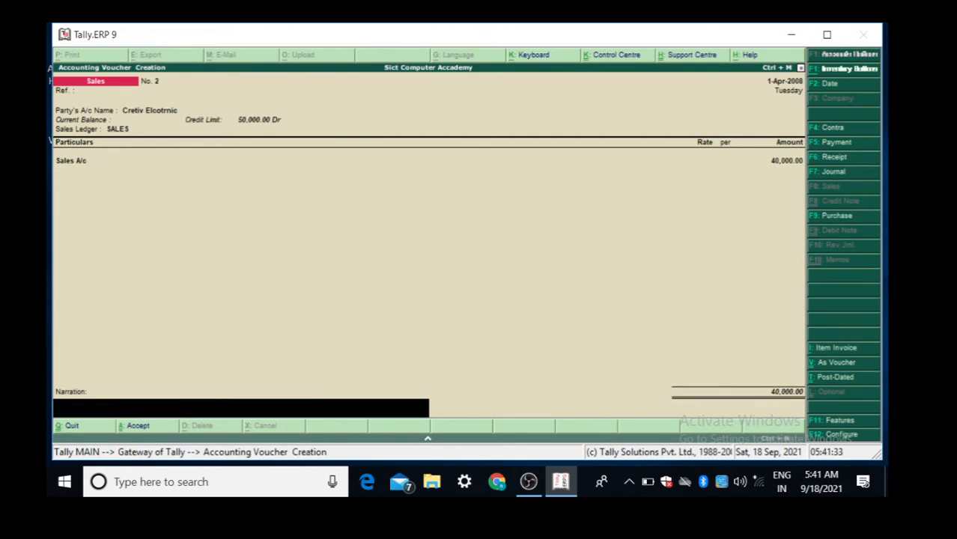
text(hh)
key(BackSpace)
key(BackSpace)
key(Return)
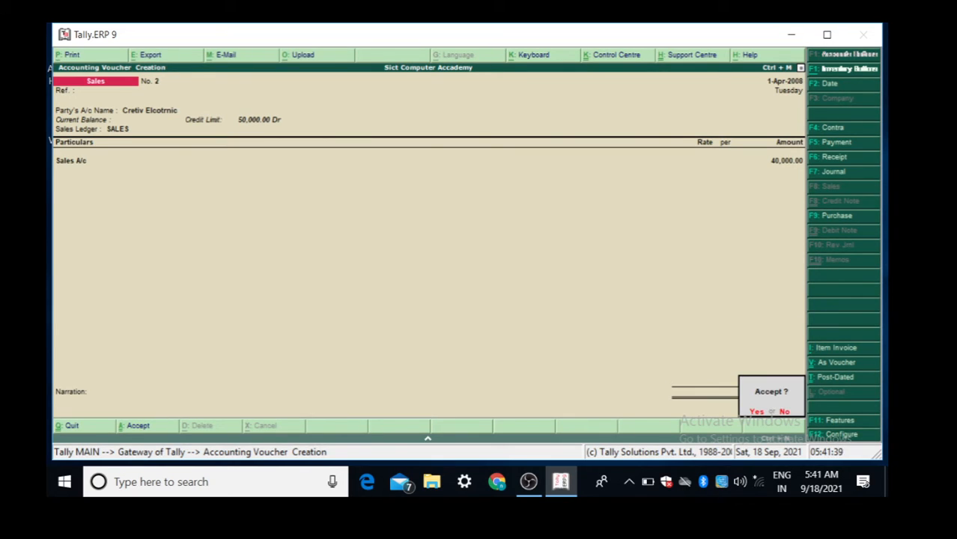
key(Return)
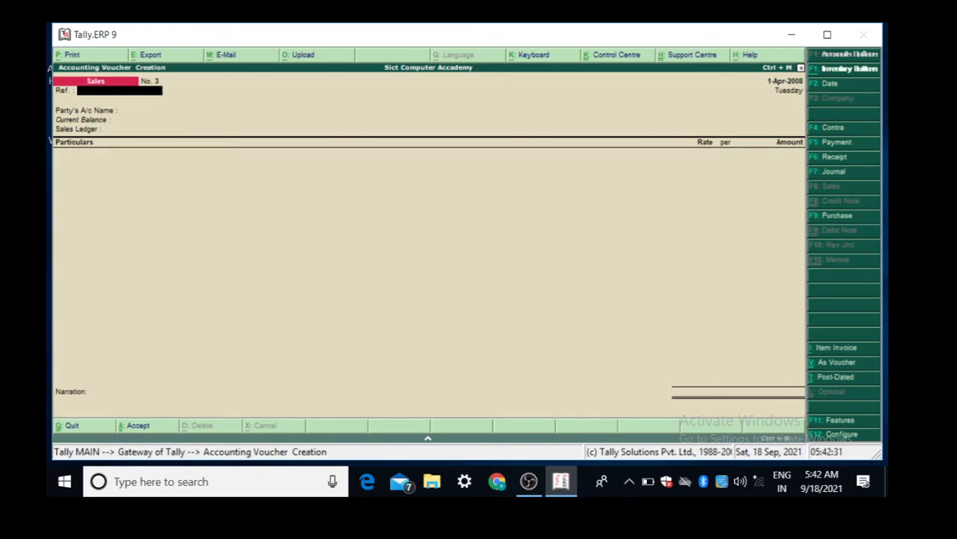
Step: Start the next sales voucher with a blank reference, party account Kranti Electronics and sales ledger Sales A/c
key(Return)
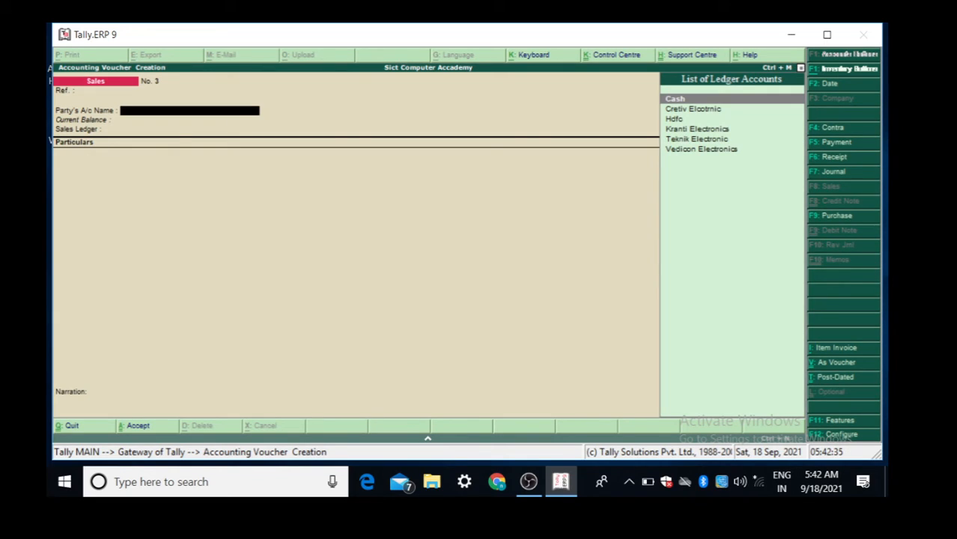
key(Down)
key(Down)
key(Down)
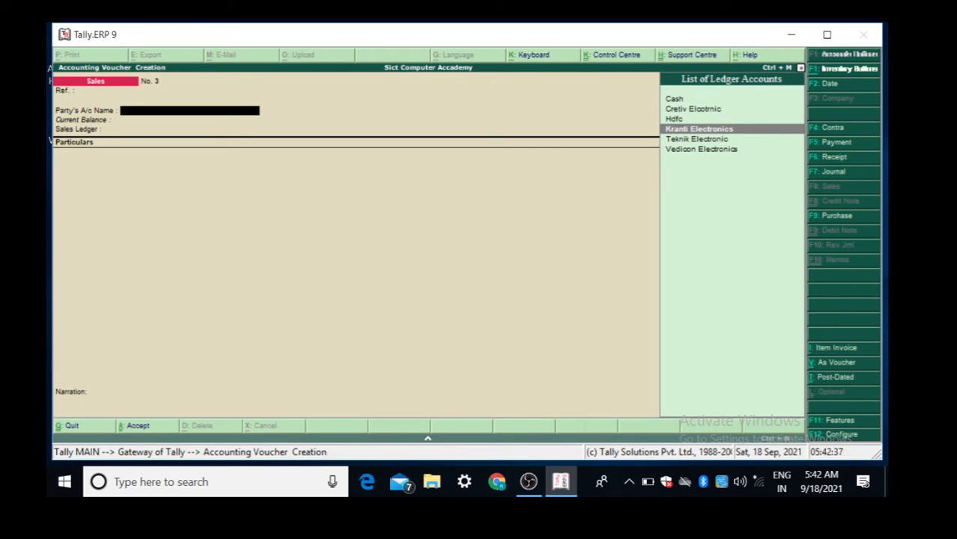
key(Return)
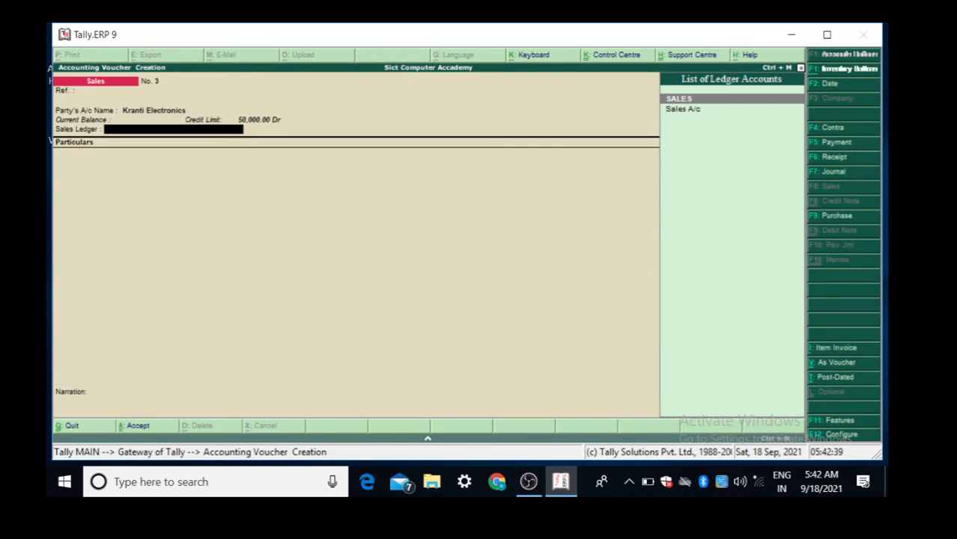
text(s)
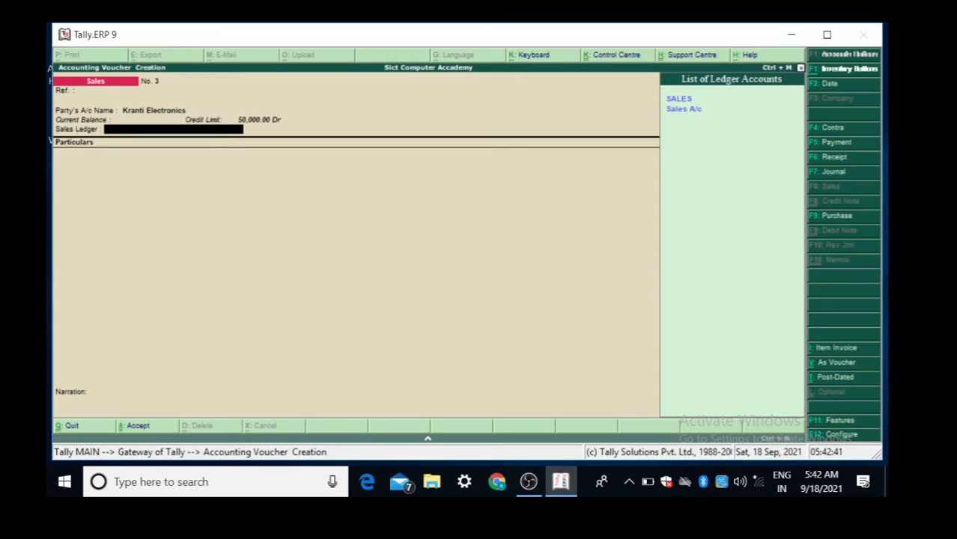
key(BackSpace)
key(Down)
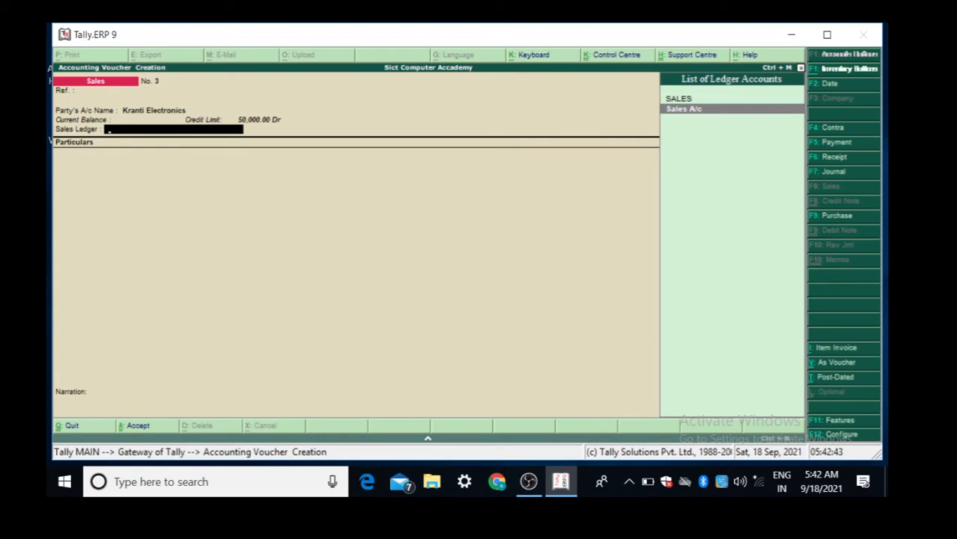
key(Return)
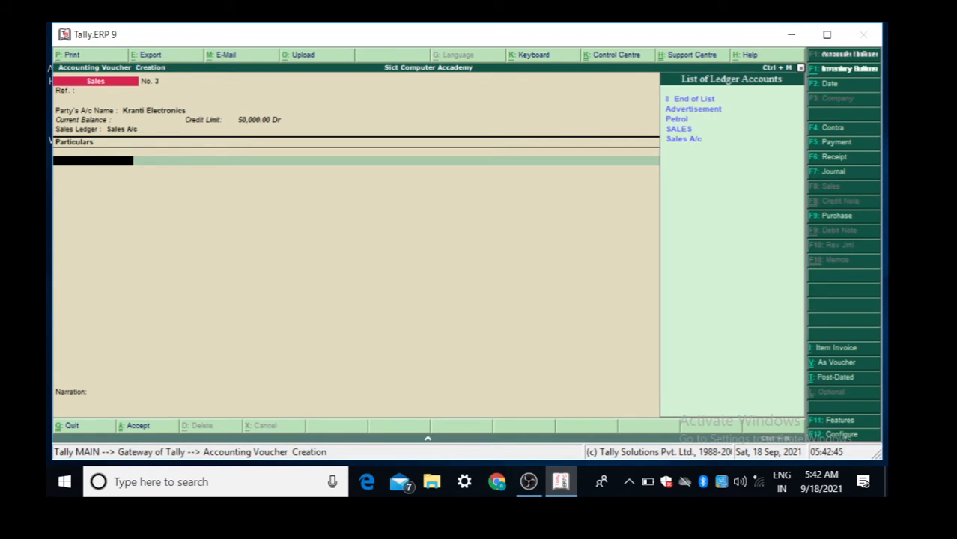
Step: Add Sales A/c with an amount of 60,000 and try to finish the voucher with a blank narration
key(Down)
key(Down)
key(Down)
key(Down)
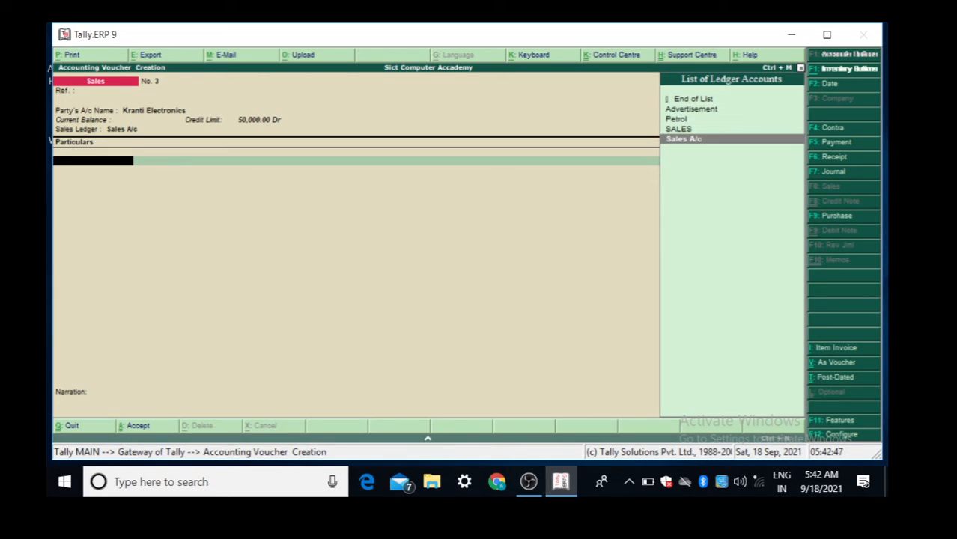
key(Return)
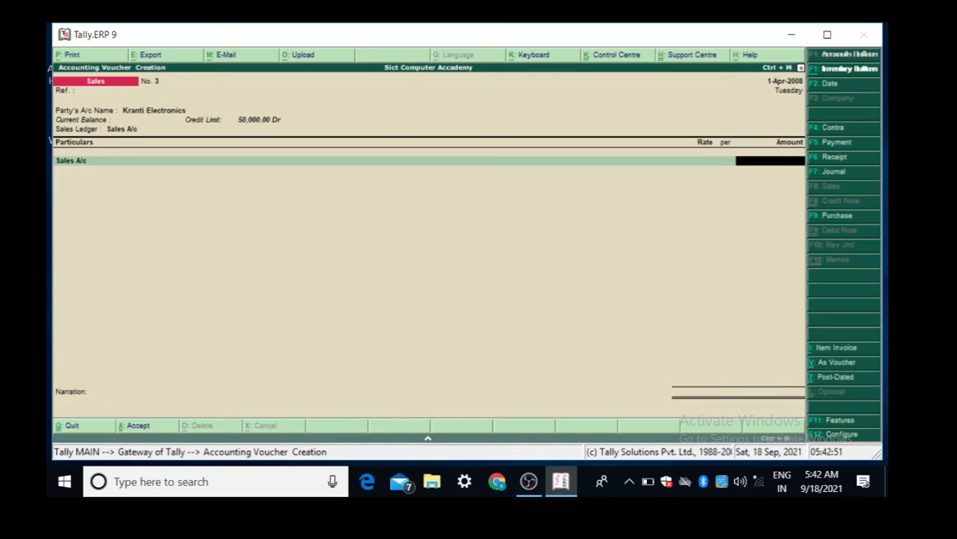
text(60000)
key(Return)
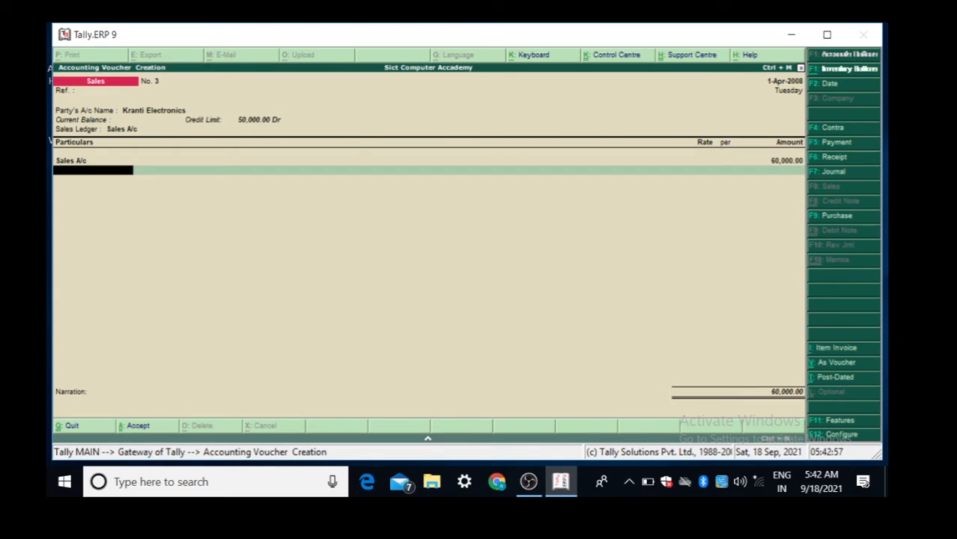
key(Return)
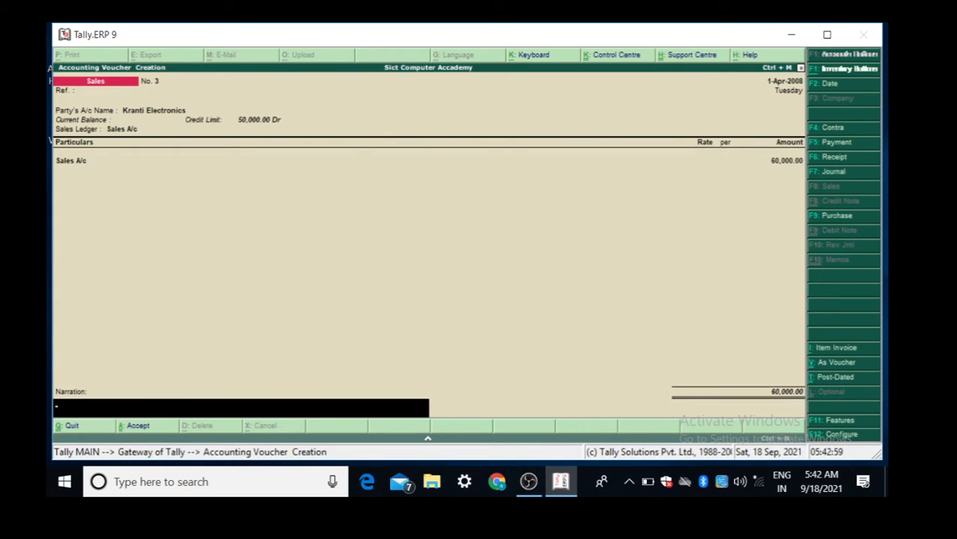
key(Return)
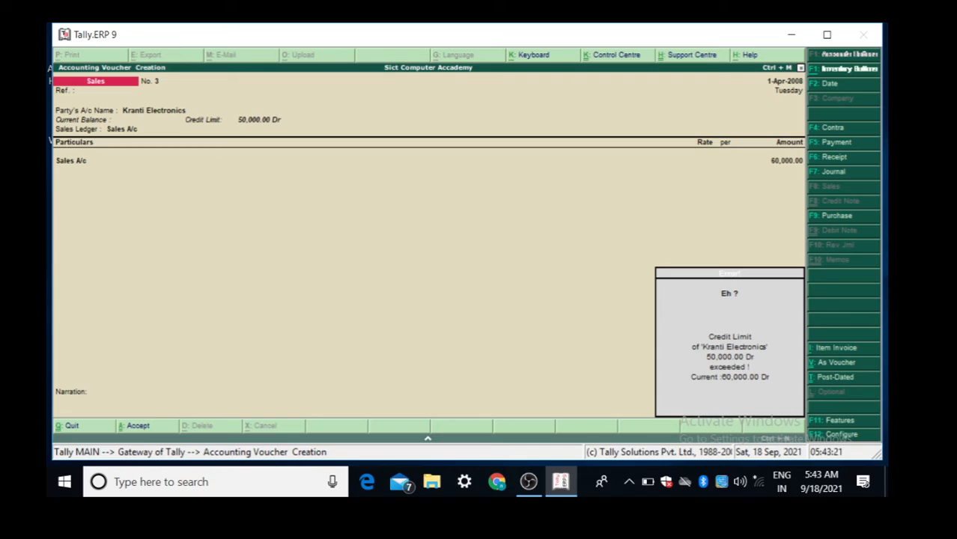
Step: Return to the Sales A/c line of the Kranti Electronics voucher and set its amount to 50,000
key(Escape)
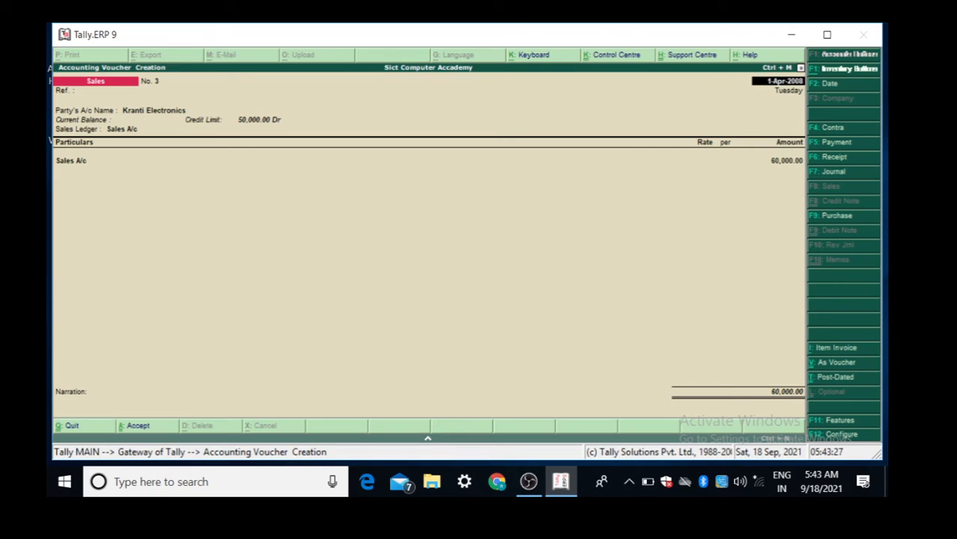
key(Return)
key(Return)
key(Return)
key(Return)
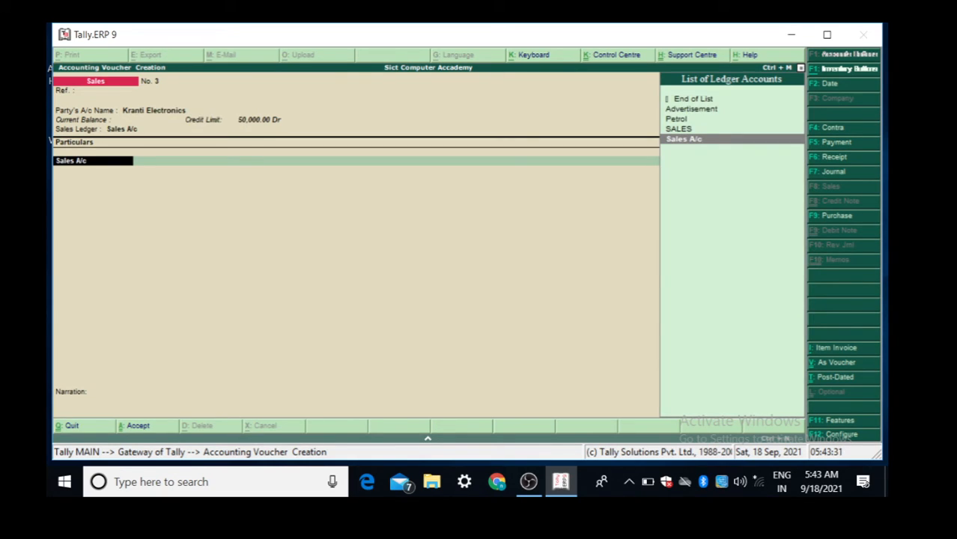
key(Return)
text(50000)
key(Return)
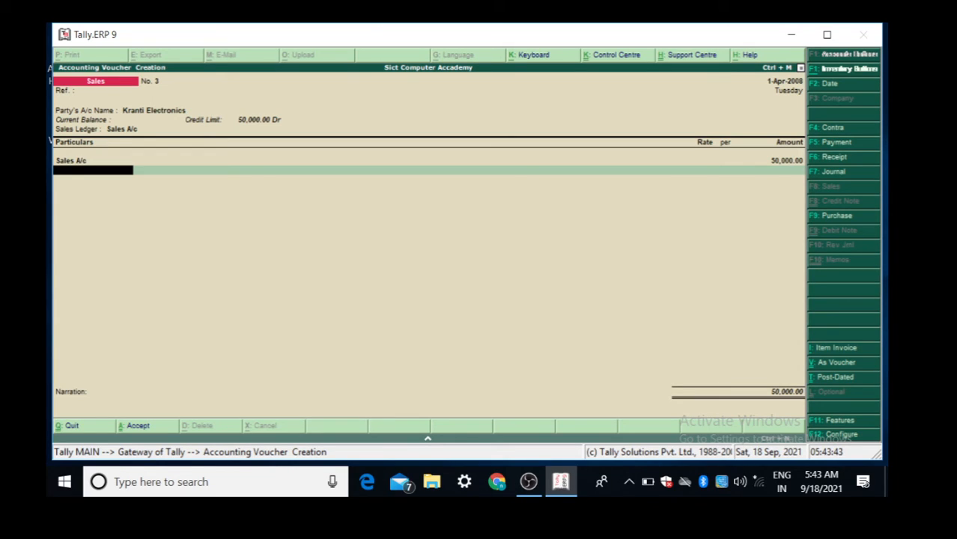
Step: End the particulars, leave the narration blank and accept the Kranti Electronics sales voucher
key(Return)
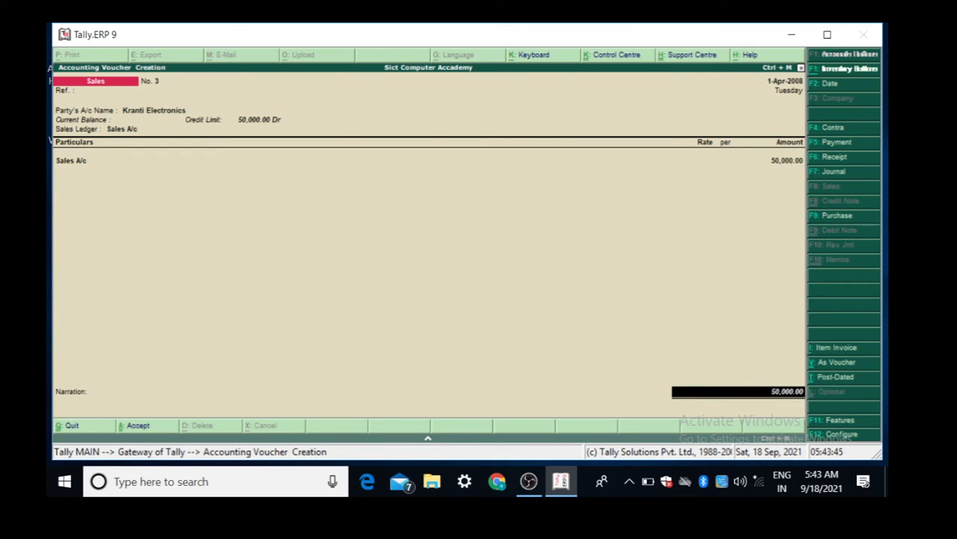
key(Return)
key(Return)
key(Return)
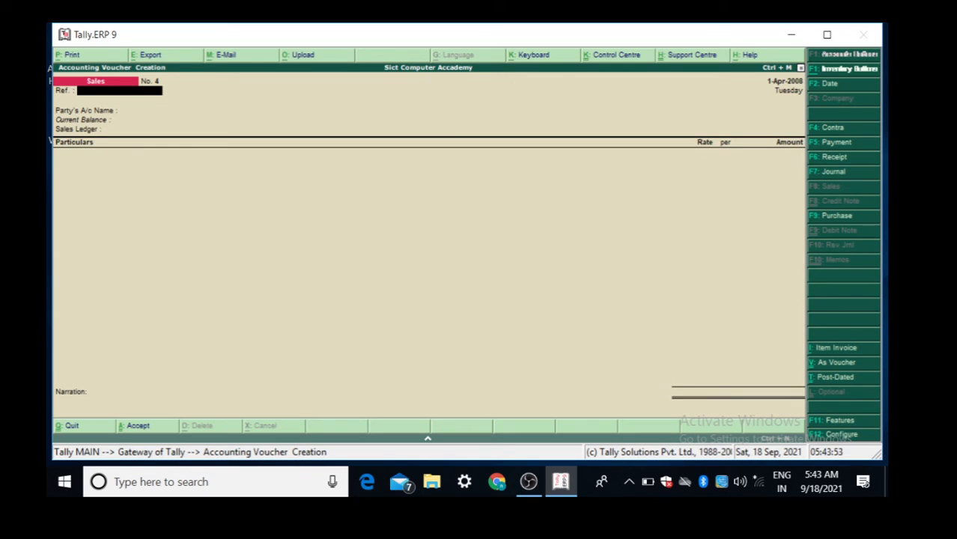
Step: Start the next sales voucher with a blank reference, party account Teknik Electronic and sales ledger Sales A/c
key(Return)
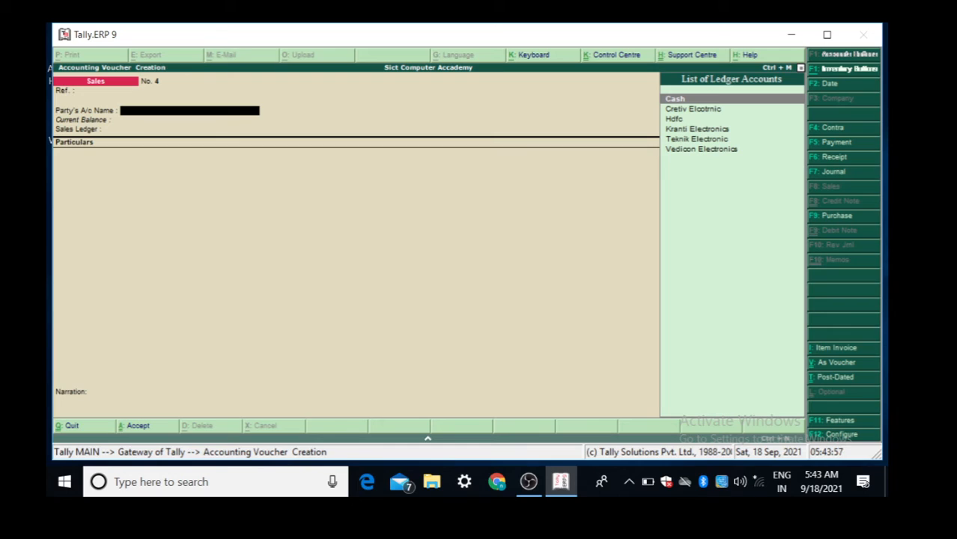
key(Down)
key(Down)
key(Down)
key(Down)
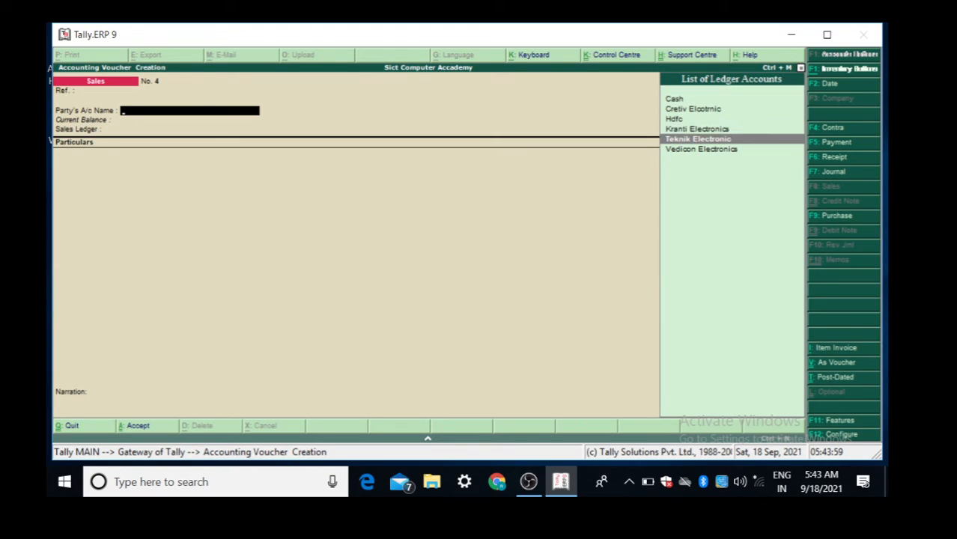
key(Return)
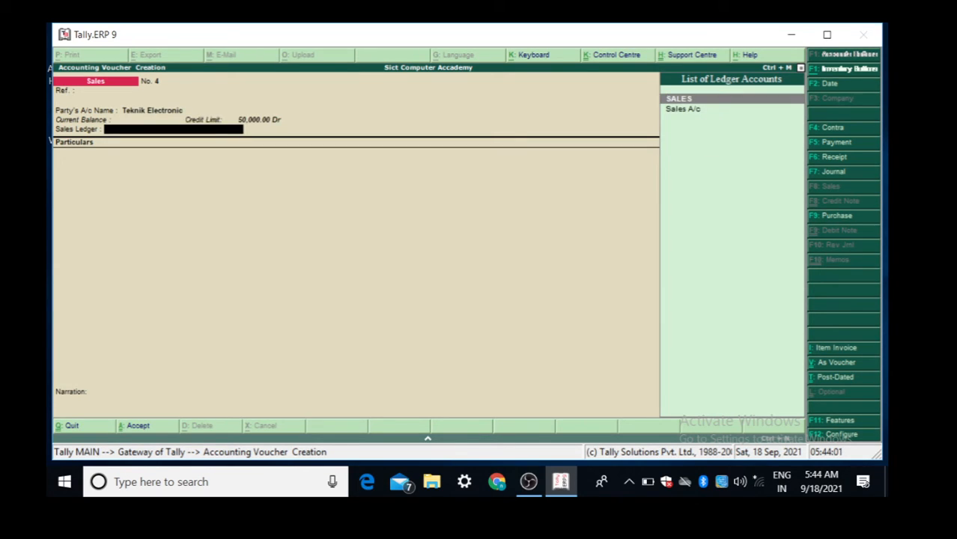
key(Down)
key(Return)
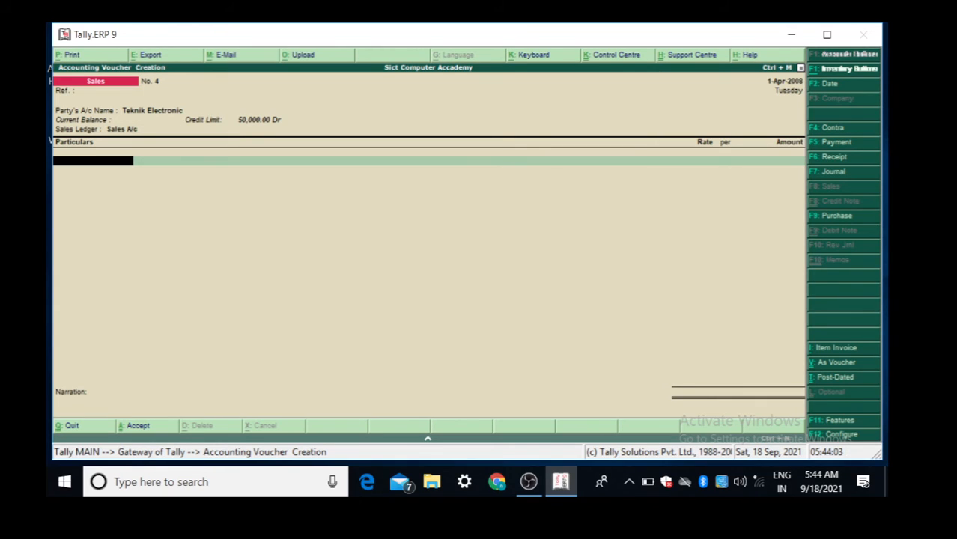
Step: Add Sales A/c to the particulars of the Teknik Electronic voucher with an amount of 20,000
key(Return)
key(BackSpace)
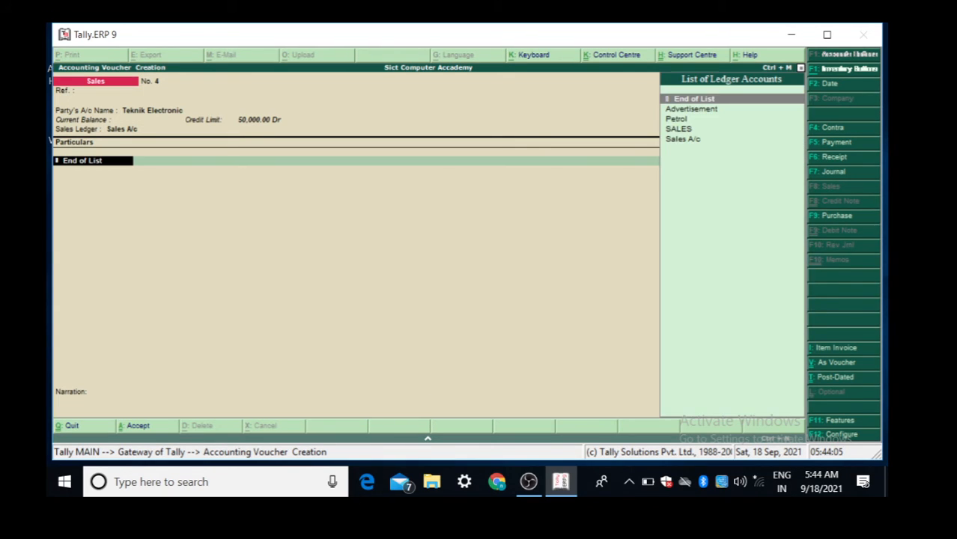
key(Down)
key(Down)
key(Down)
key(Down)
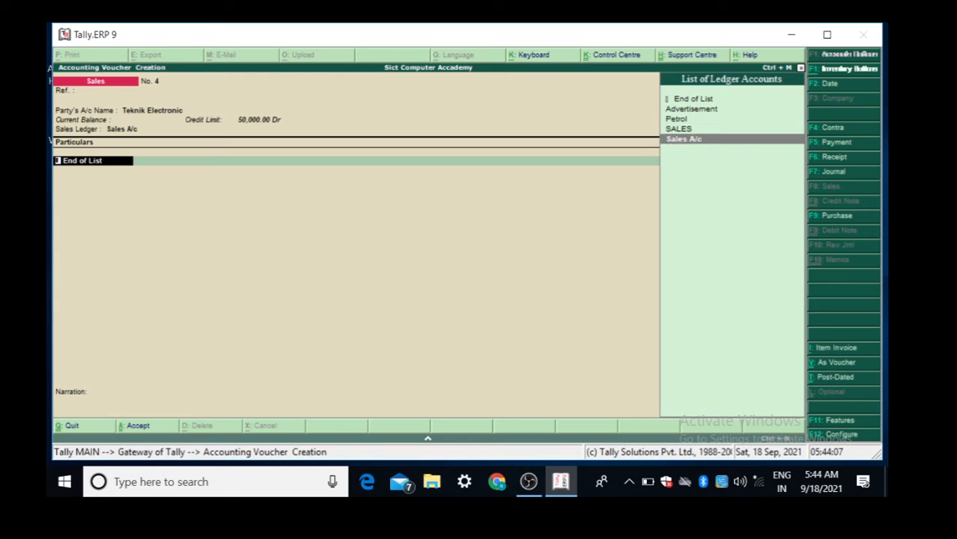
key(Return)
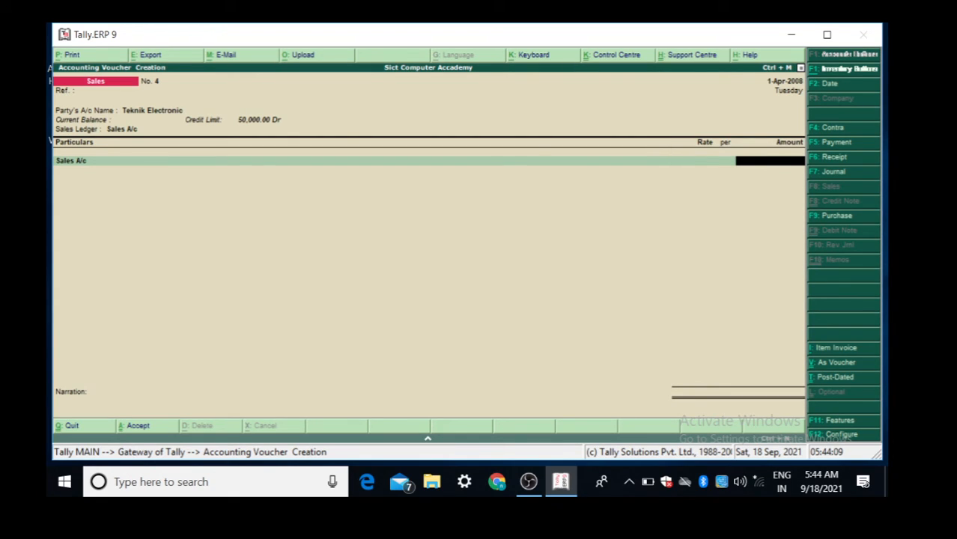
text(20000)
key(Return)
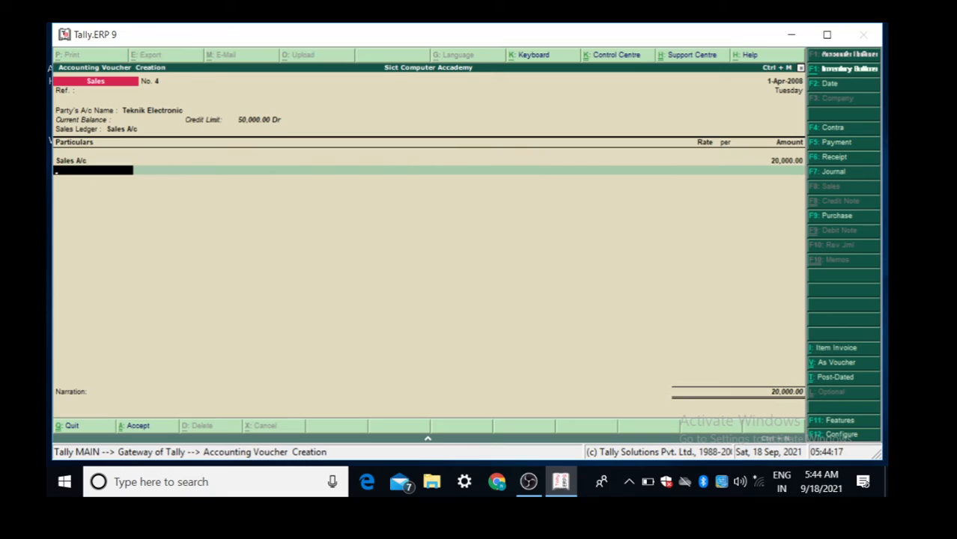
Step: End the particulars, leave the narration blank and accept the Teknik Electronic sales voucher
key(Return)
key(Return)
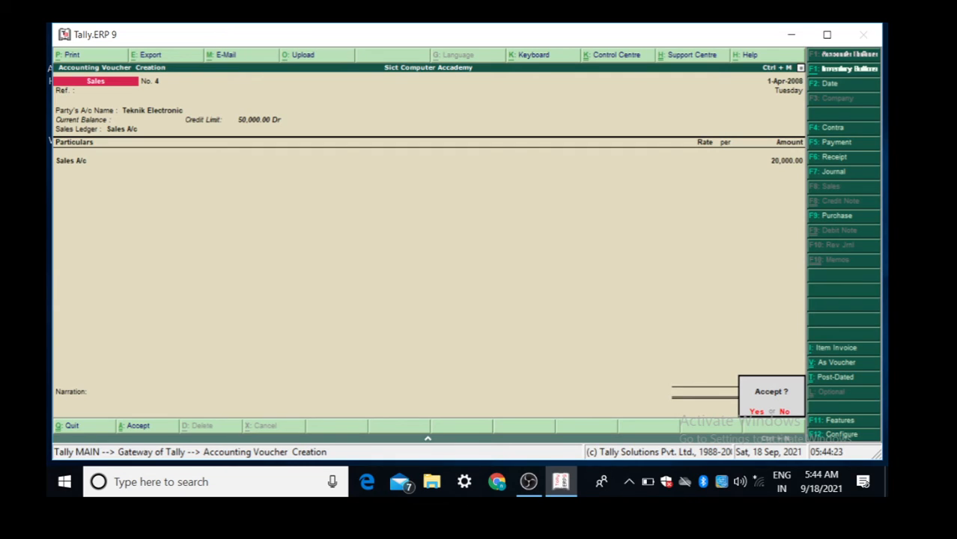
key(y)
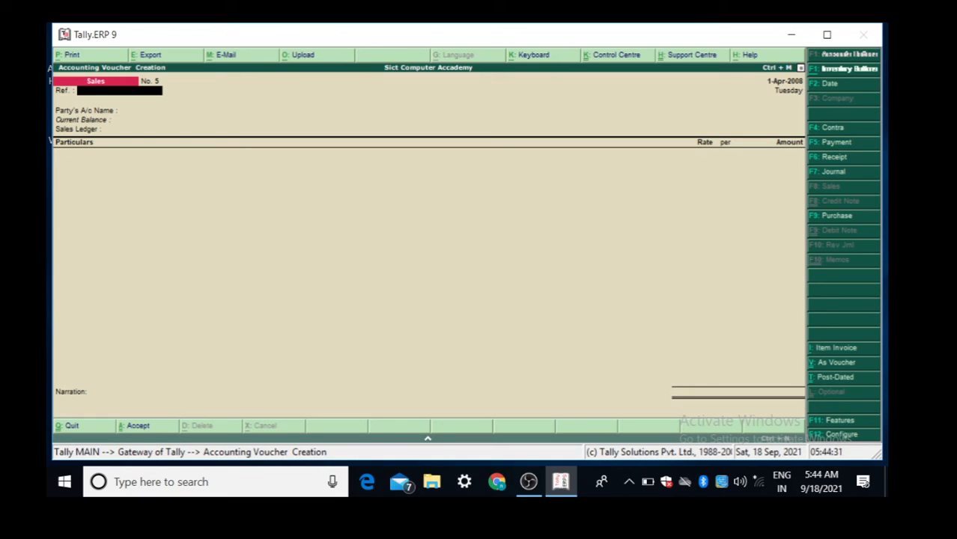
Step: Switch to a payment voucher and choose Hdfc as its account
key(F5)
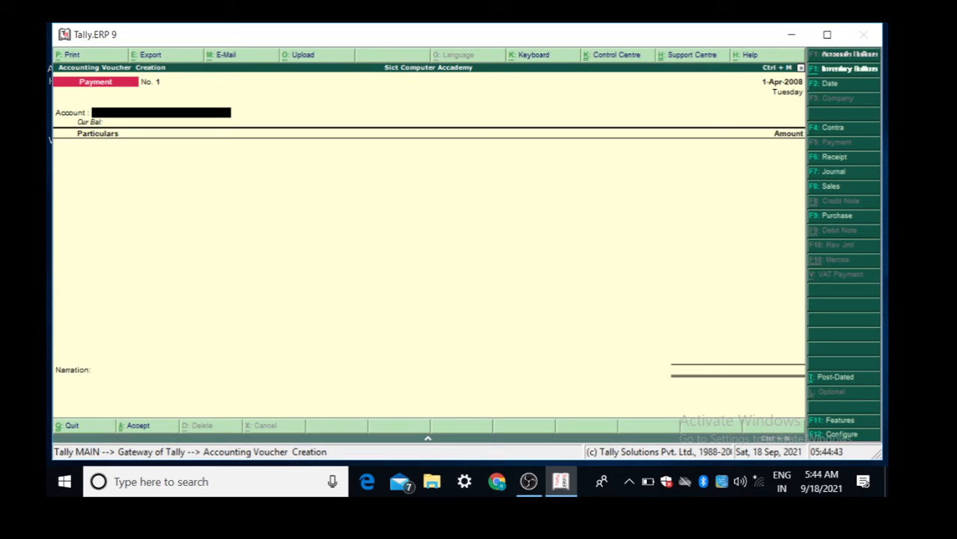
key(space)
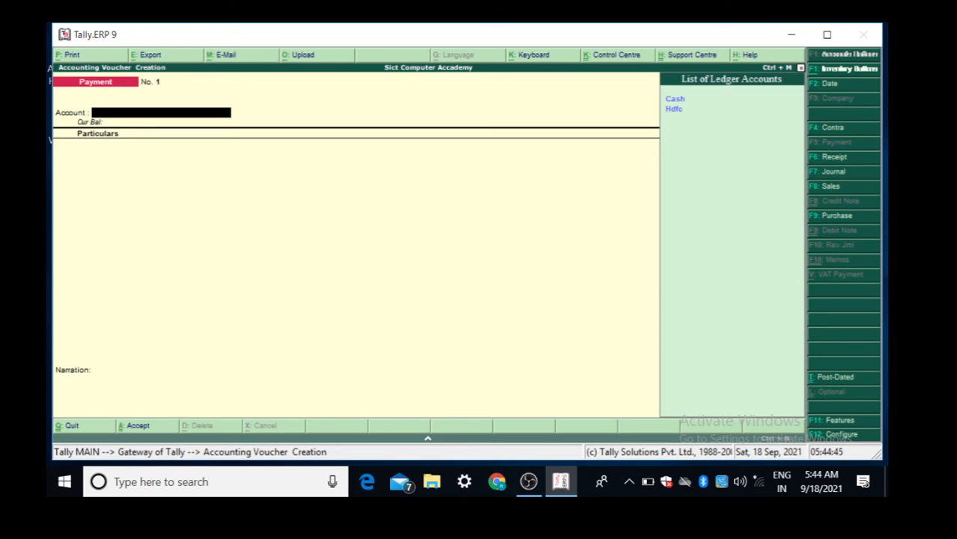
key(Down)
key(Down)
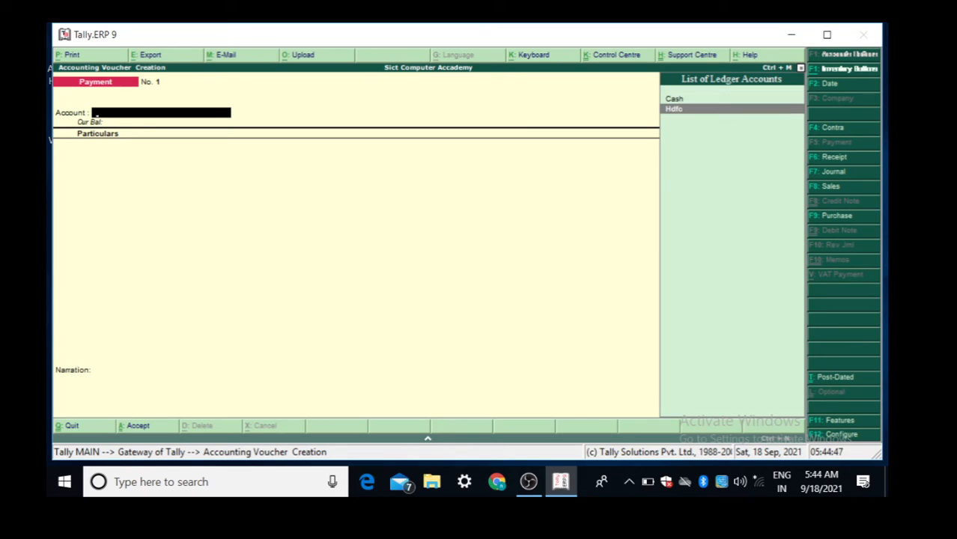
key(Return)
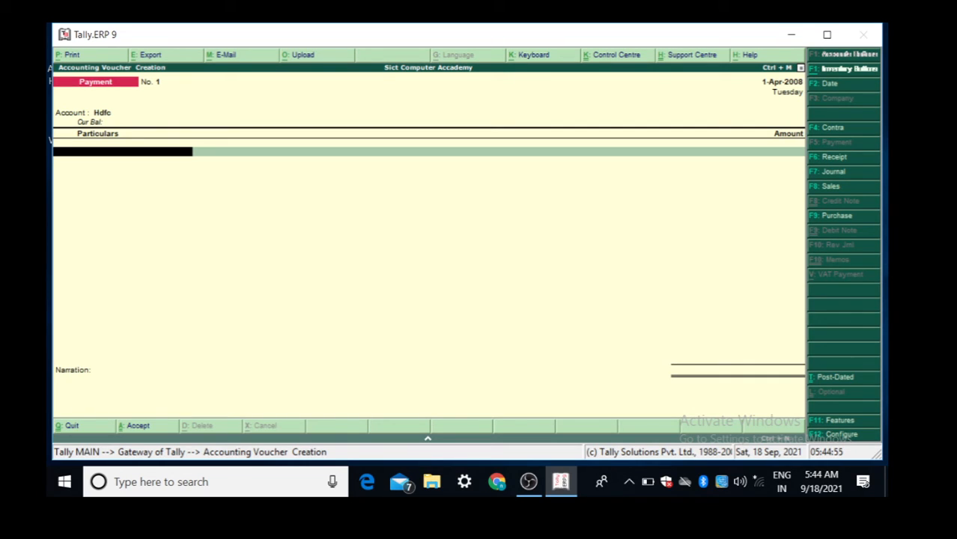
Step: Add Petrol to the payment particulars with an amount of 310
key(space)
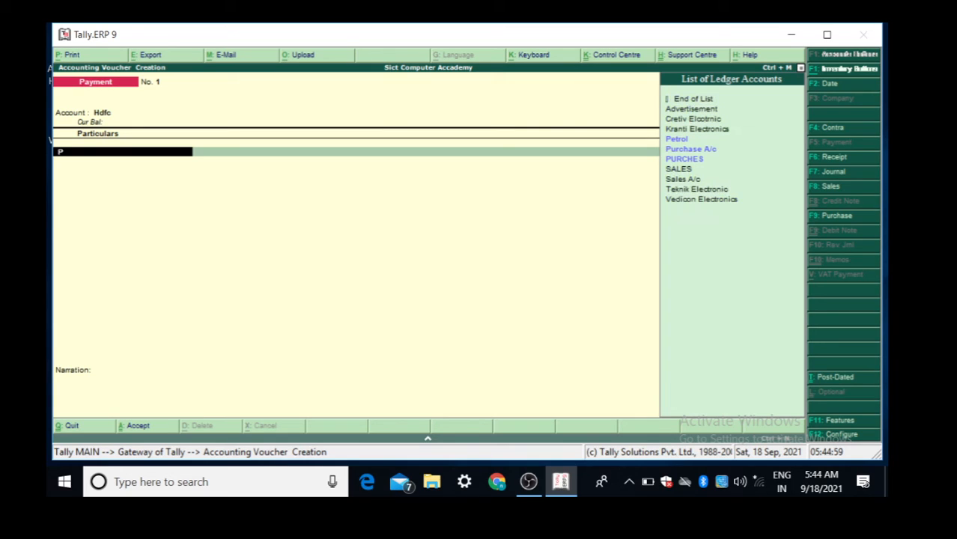
text(P)
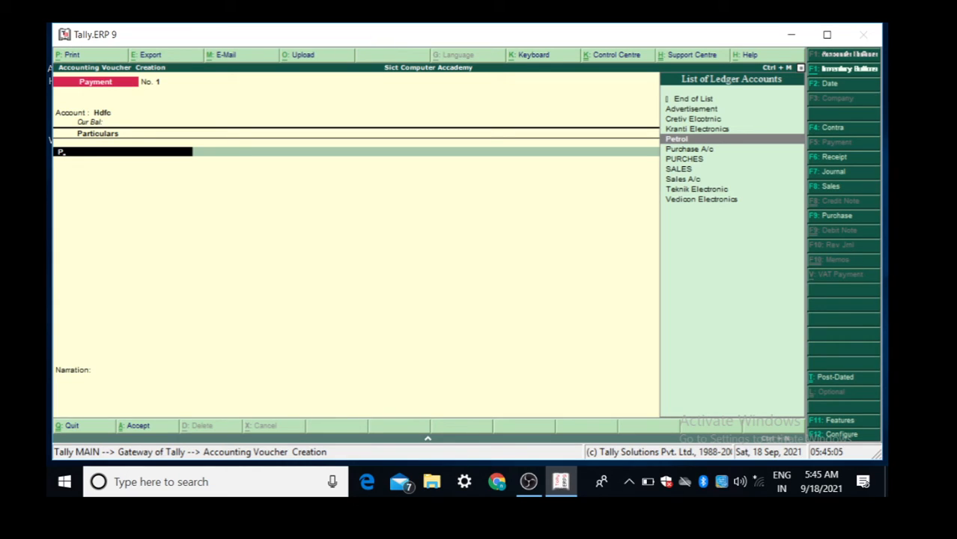
key(Return)
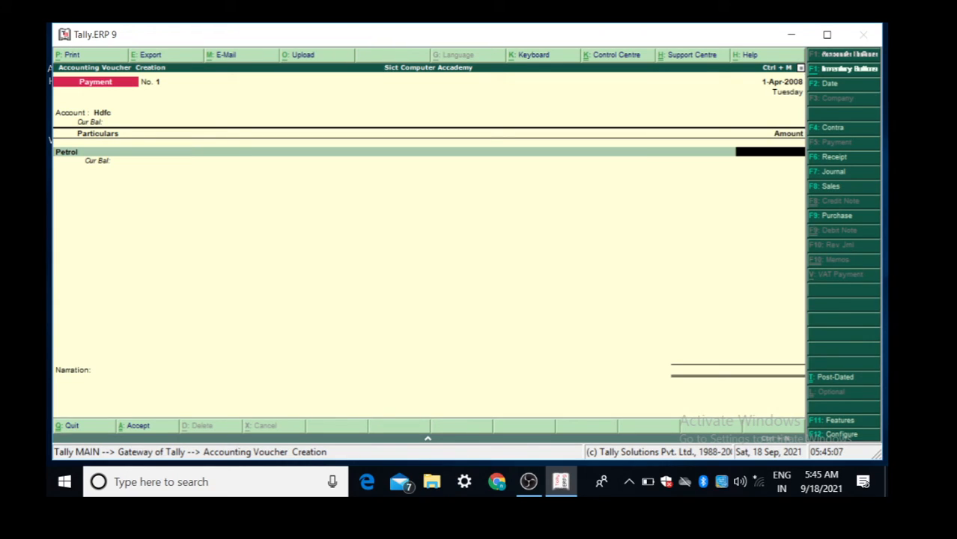
key(Return)
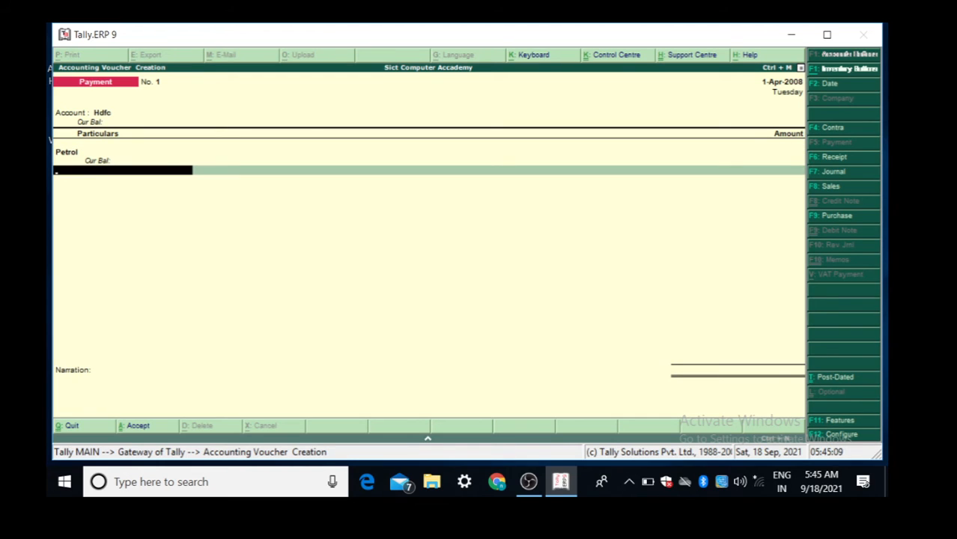
key(BackSpace)
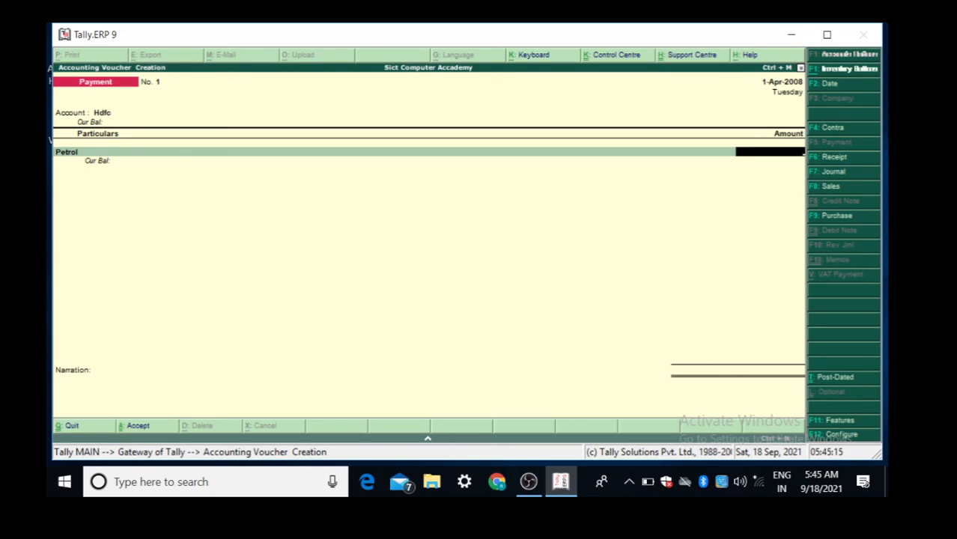
text(310)
key(Return)
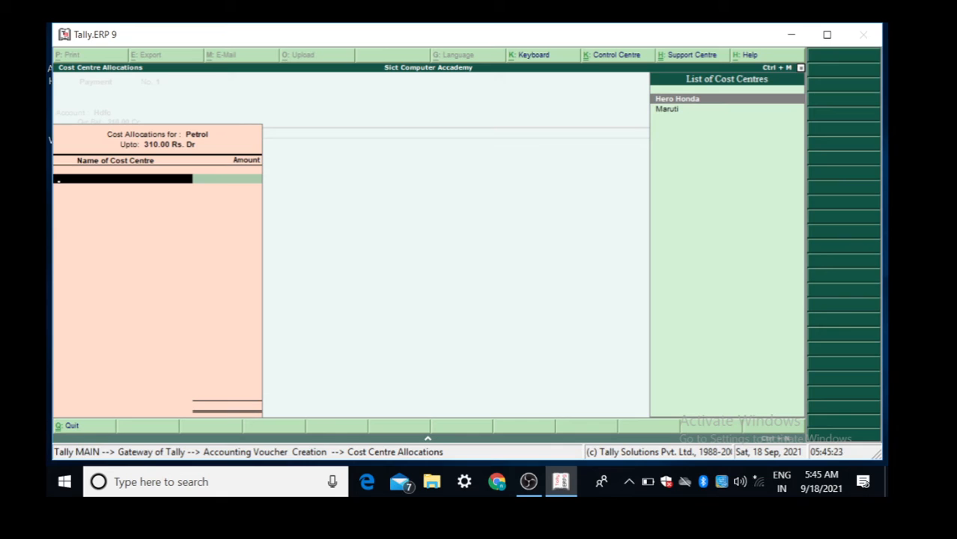
Step: Allocate the full 310 for Petrol to the Hero Honda cost centre and accept the payment voucher with its default narration
key(Return)
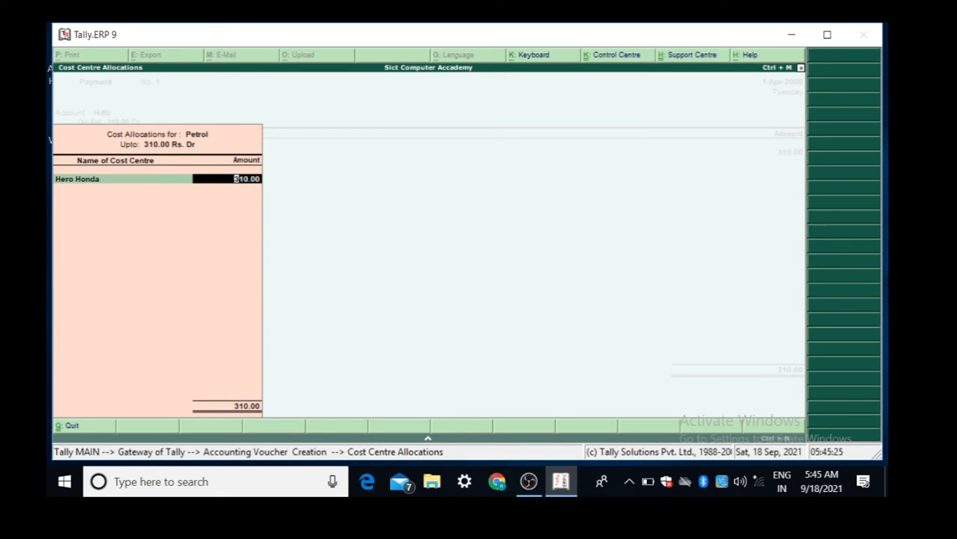
key(Return)
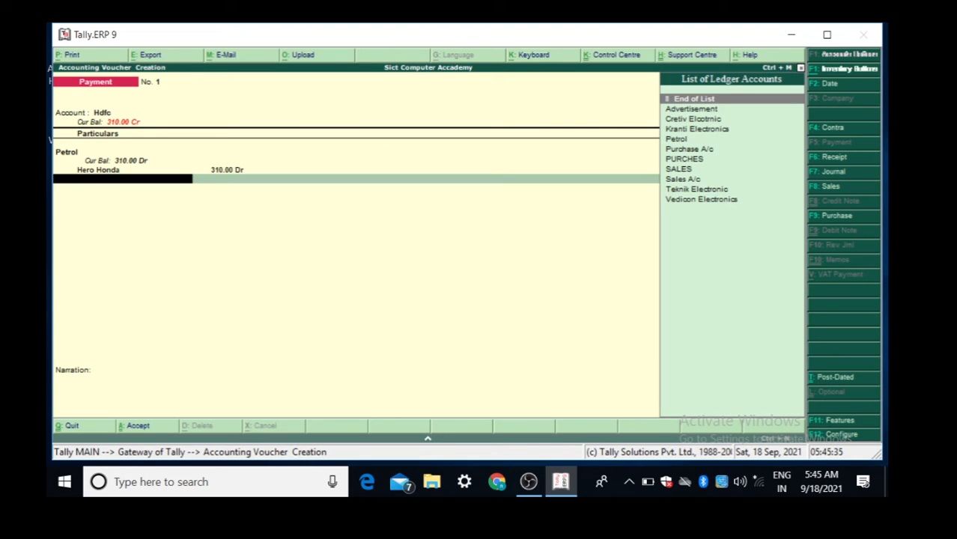
key(Return)
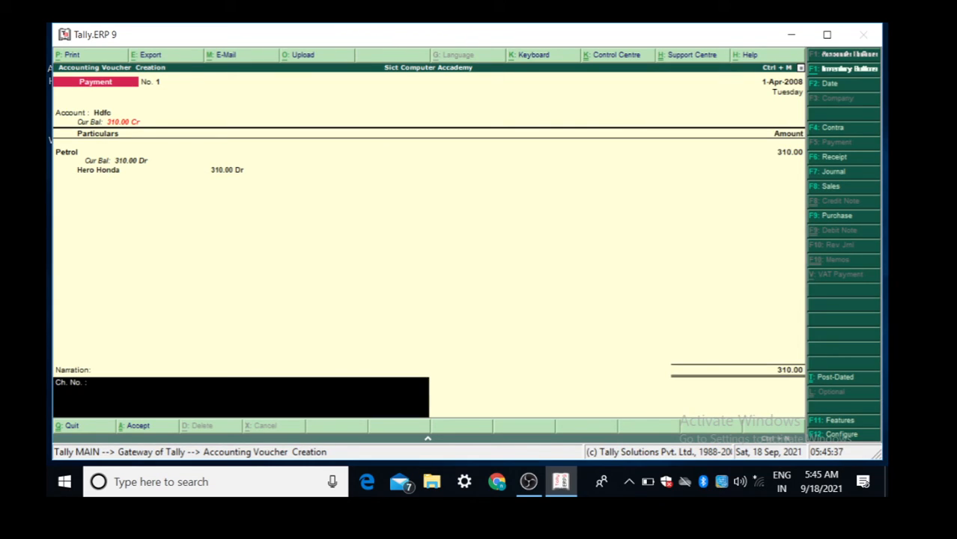
key(Return)
key(Return)
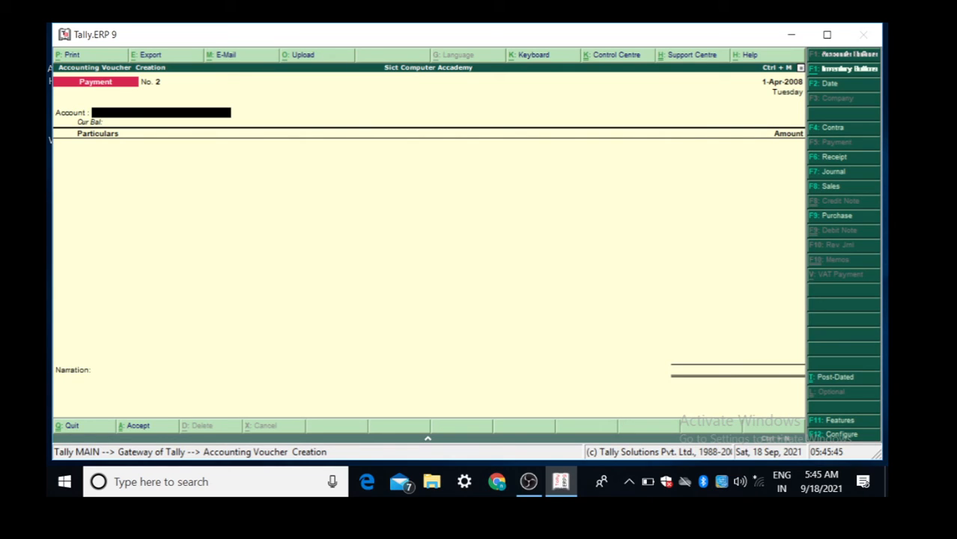
Step: Choose Hdfc as the account of the second payment voucher
key(space)
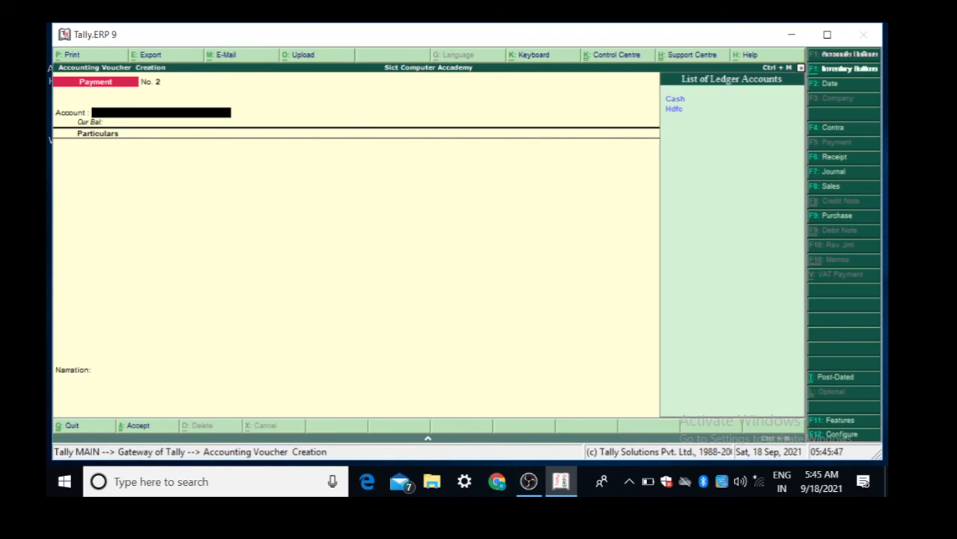
key(Down)
key(Down)
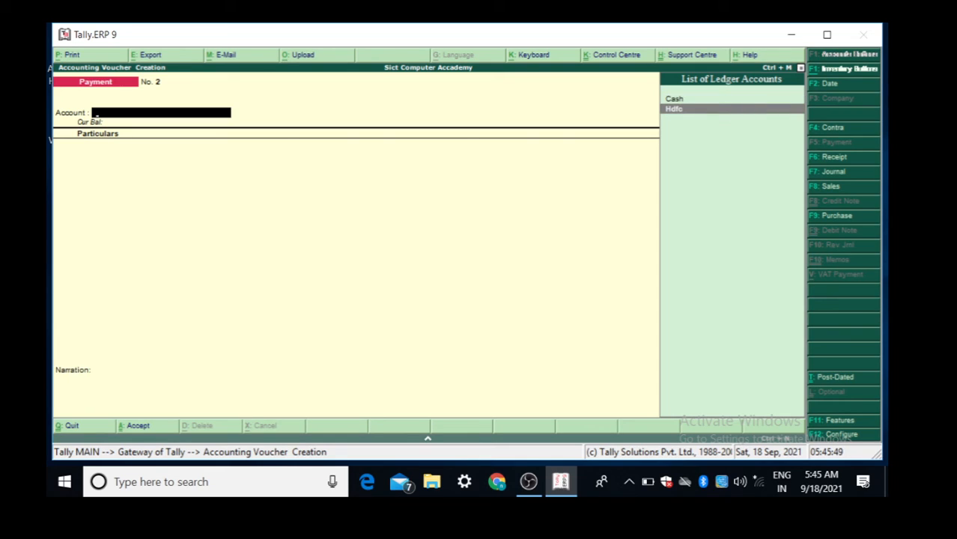
key(Return)
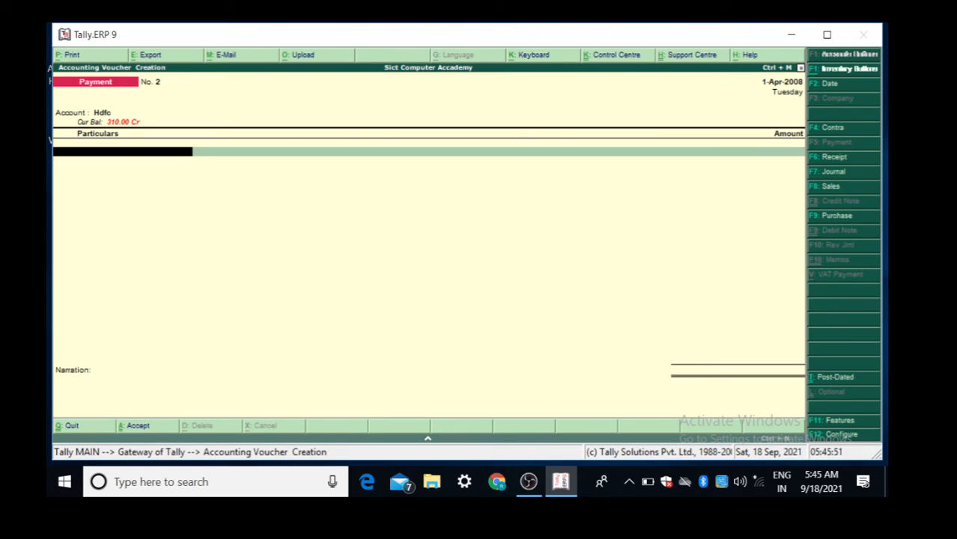
Step: Add Advertisement to the particulars of the second payment voucher, leaving its inventory allocations empty
key(space)
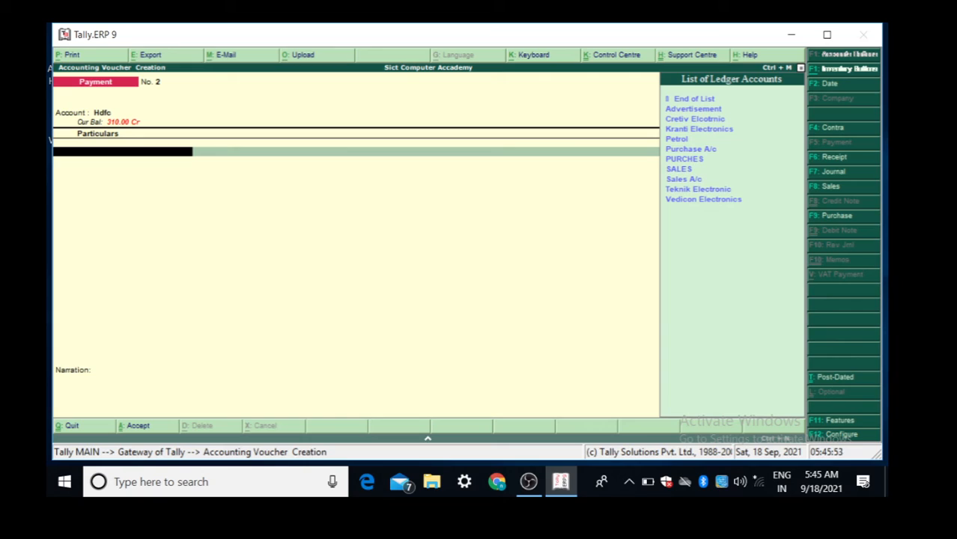
text(a)
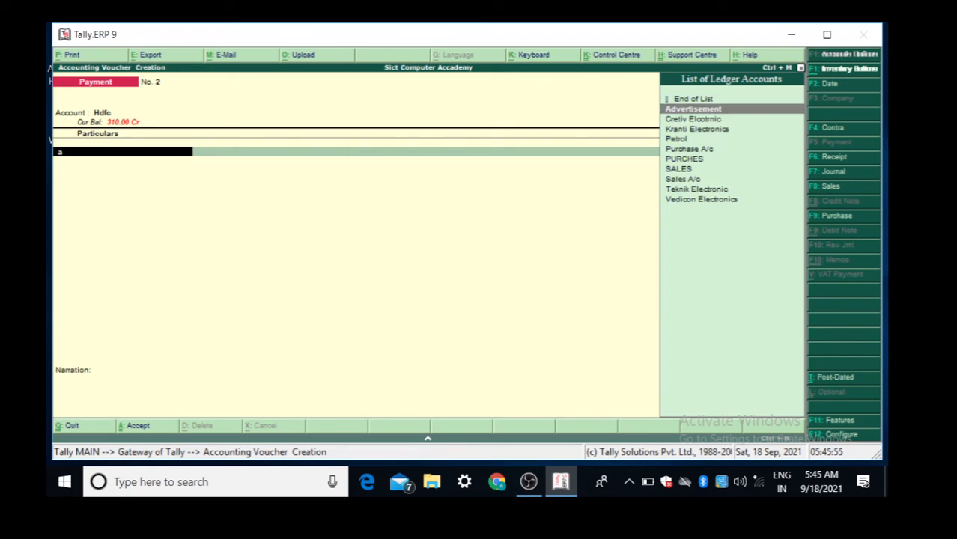
key(Return)
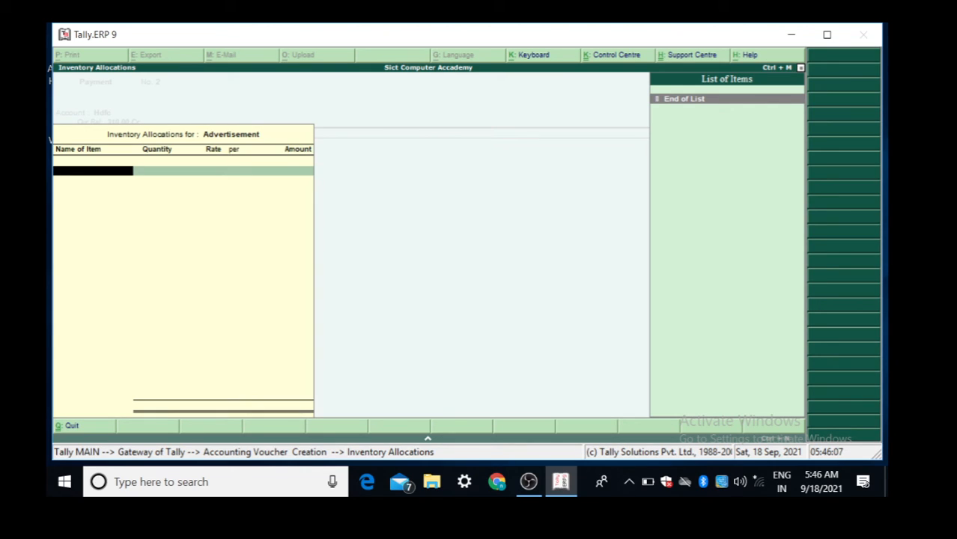
key(Escape)
key(Return)
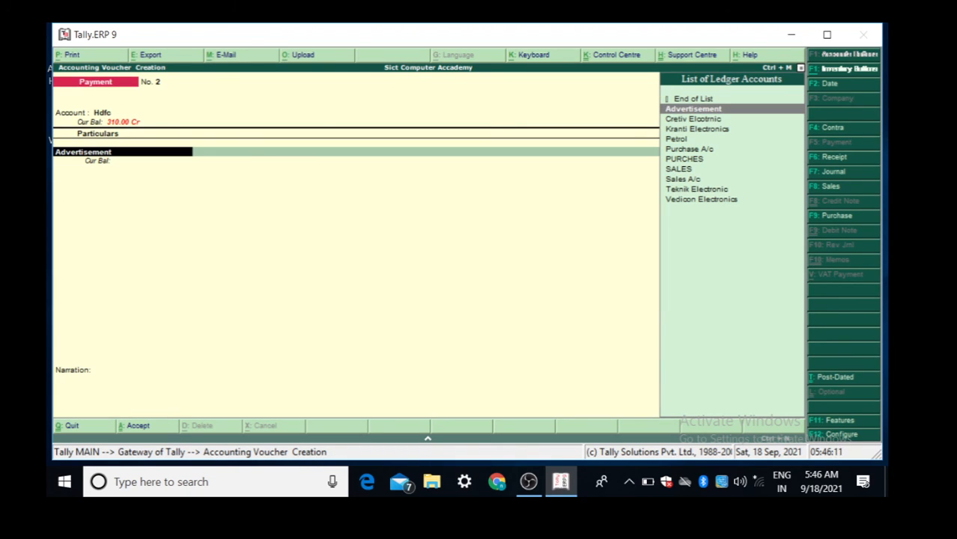
key(Return)
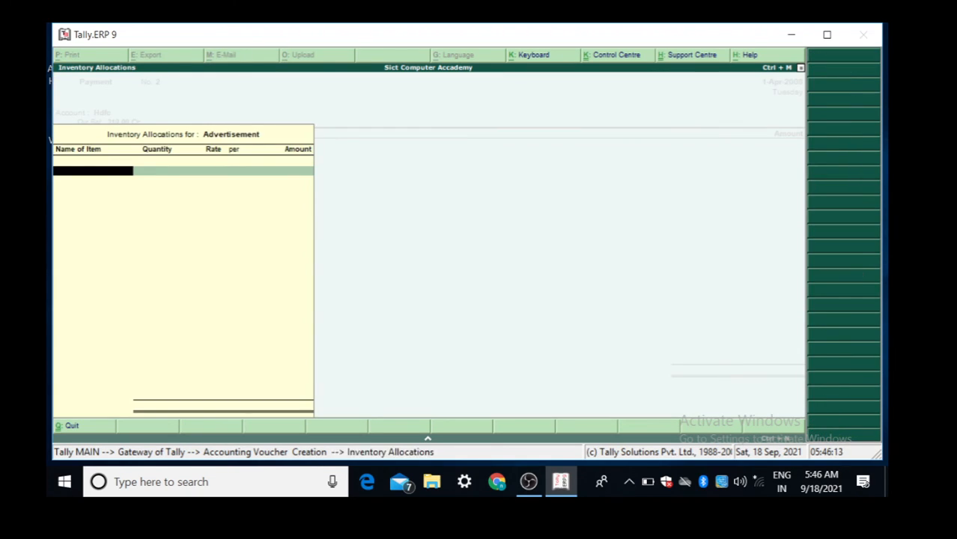
key(Return)
key(Return)
key(BackSpace)
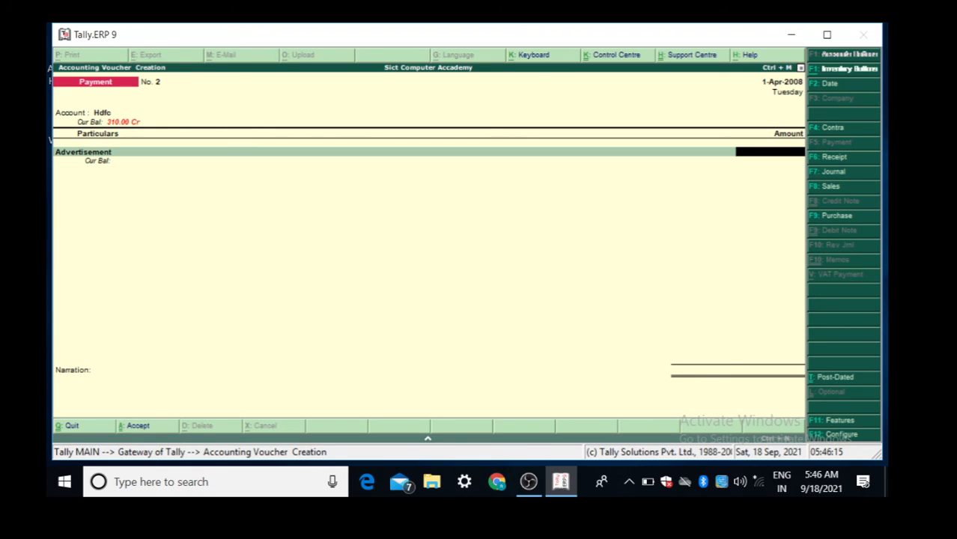
Step: Set the Advertisement amount to 2,790 and accept the payment voucher without a narration
text(2)
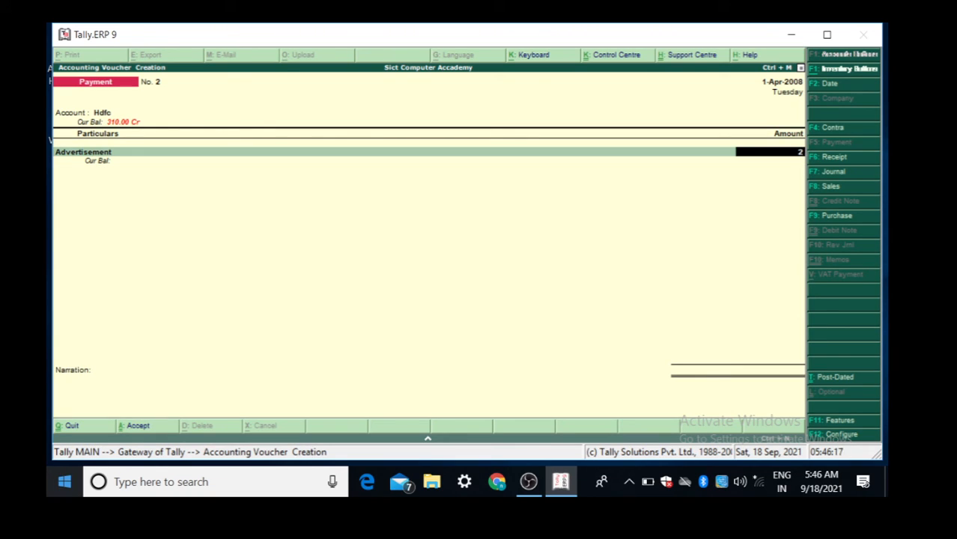
text(7.)
text(790)
key(BackSpace)
key(Return)
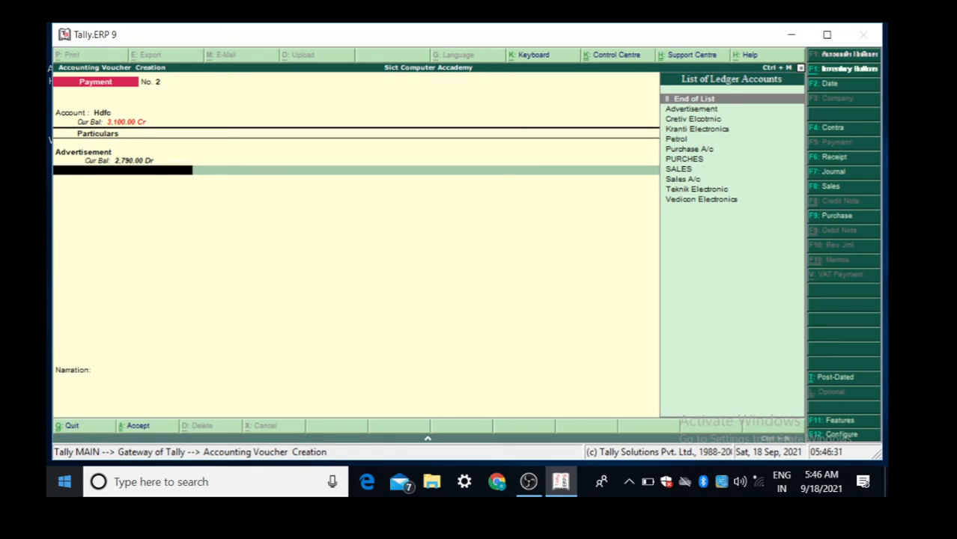
key(Return)
key(Return)
key(Return)
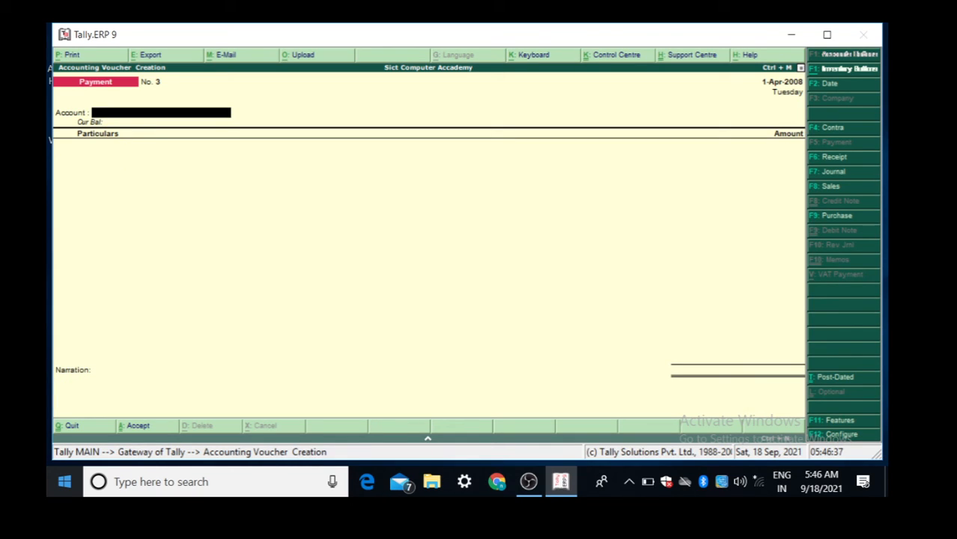
Step: Choose Hdfc as the account of the third payment voucher
key(space)
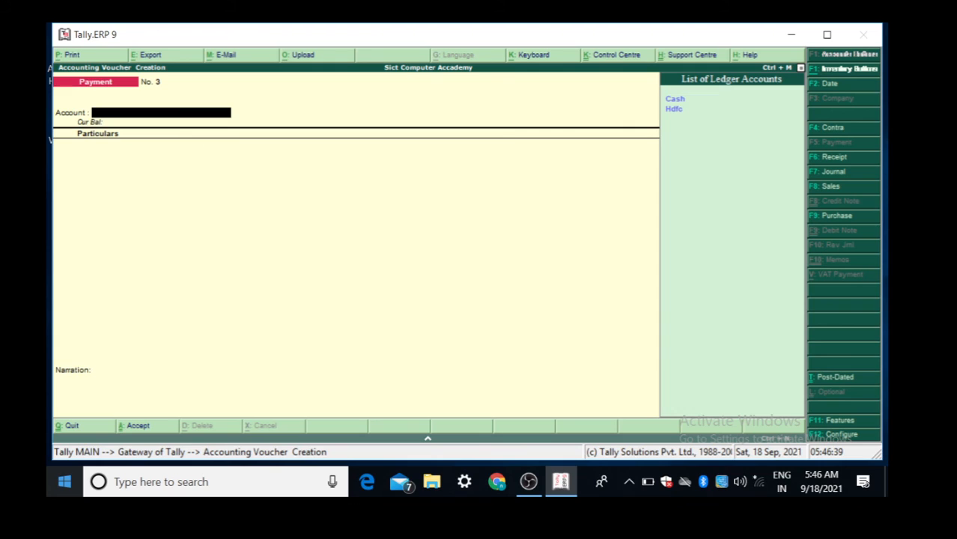
key(Down)
key(Down)
key(Return)
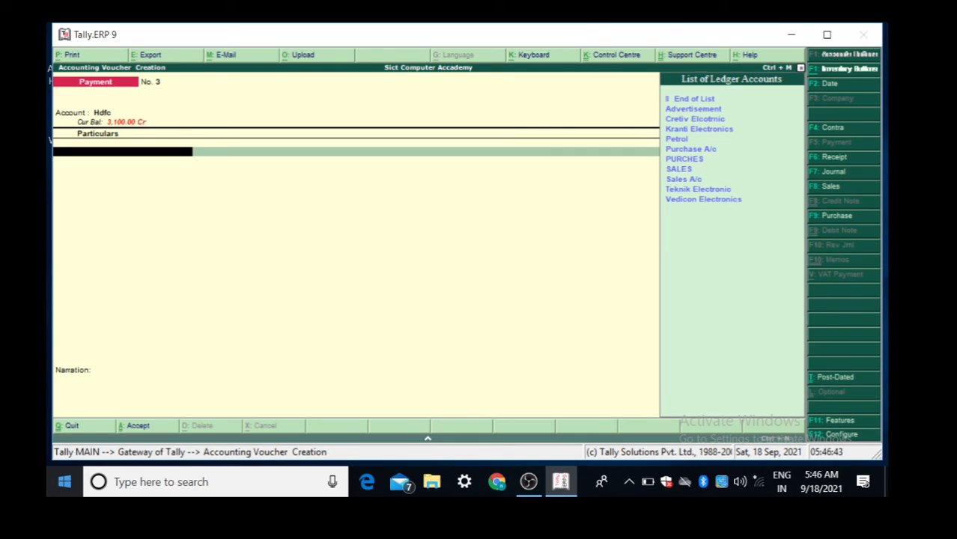
Step: Add Vedicon Electronics to the payment particulars with an amount of 1,00,000
text(V)
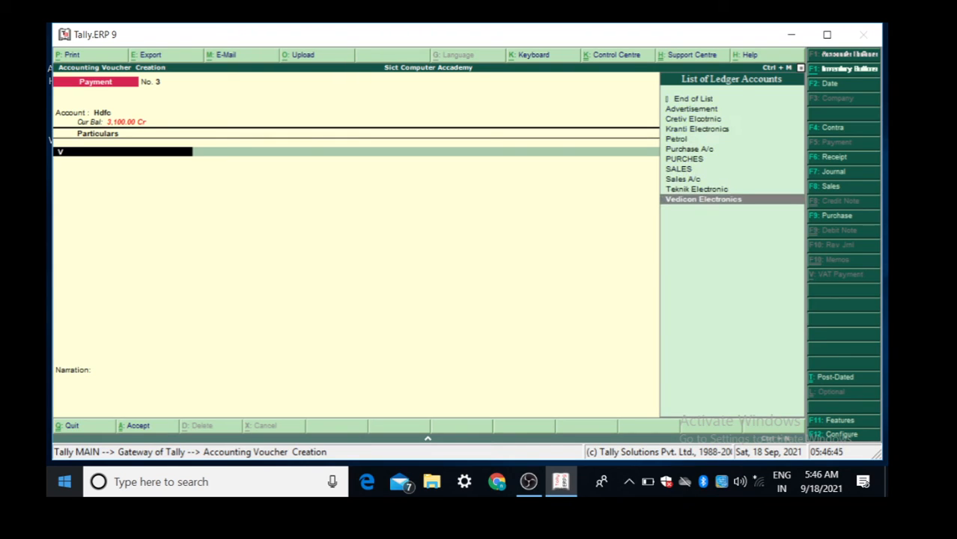
key(Return)
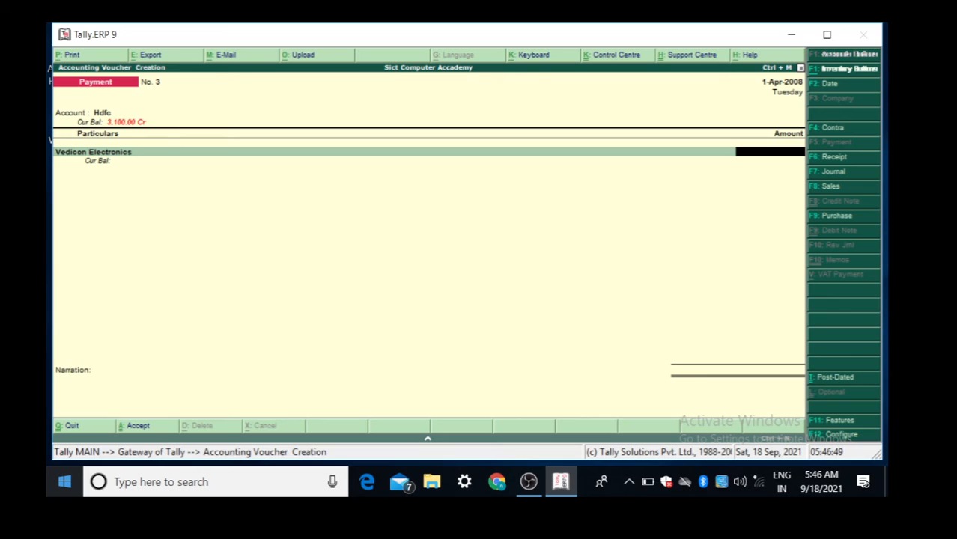
text(1,00,)
text(00)
text(000)
key(Return)
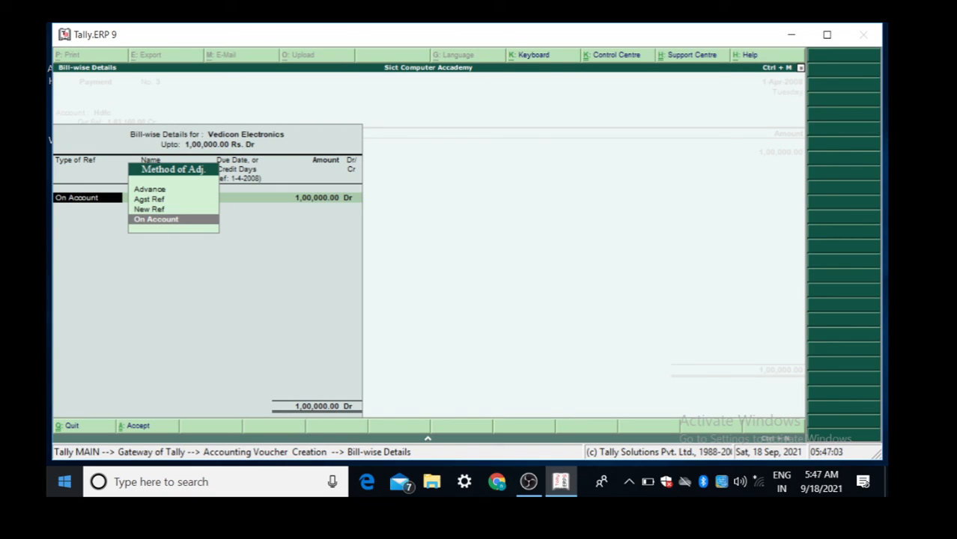
Step: Adjust the full 1,00,000 for Vedicon Electronics as On Account, accept the payment voucher and return to the Gateway of Tally
key(Return)
key(Return)
key(Return)
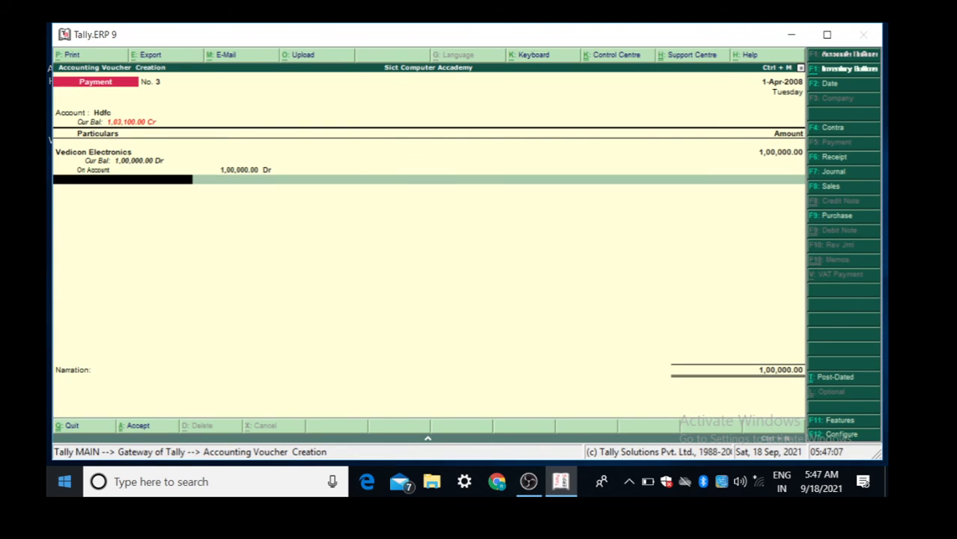
key(Return)
key(Return)
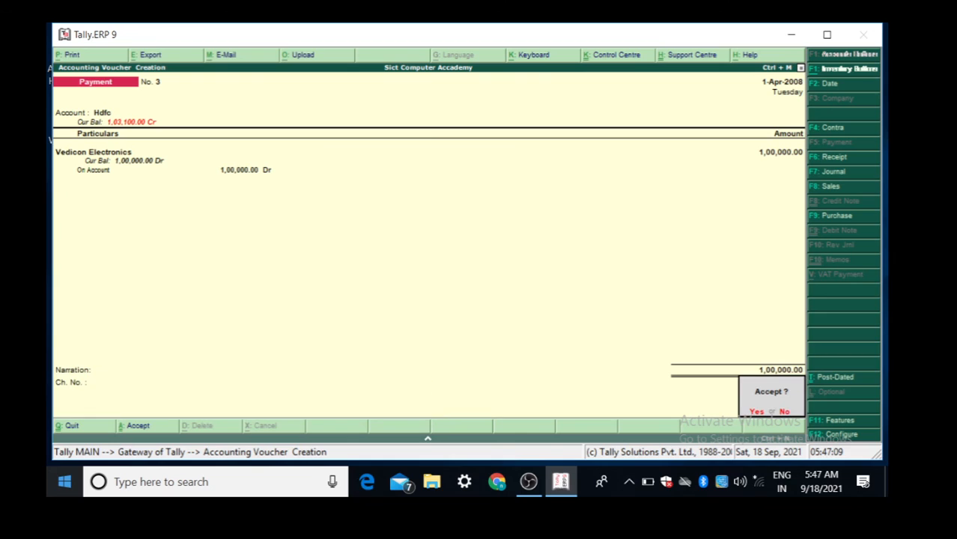
key(Return)
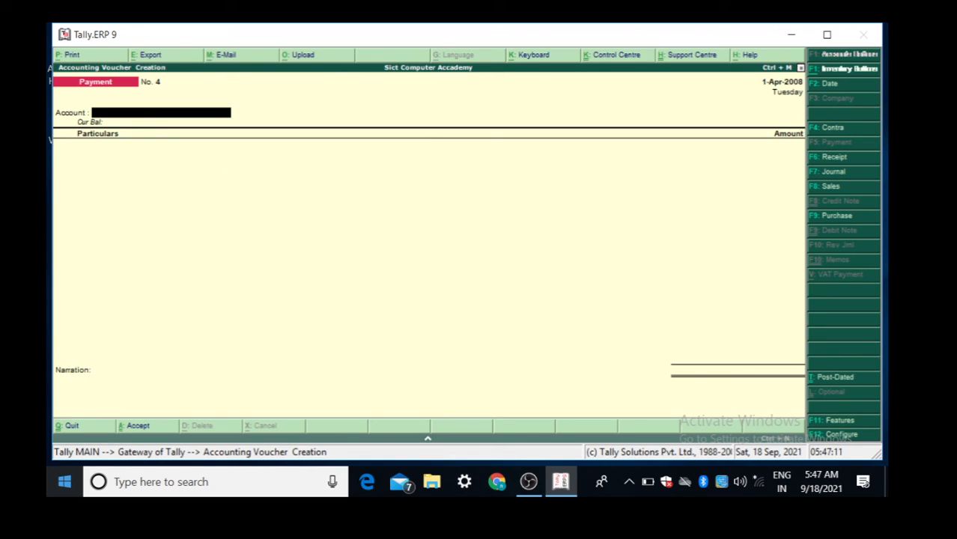
key(Escape)
key(Return)
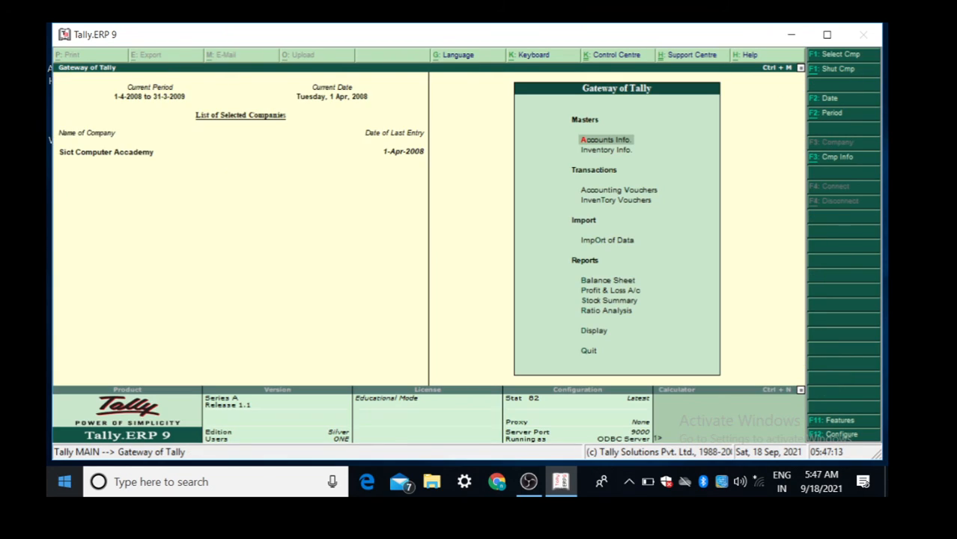
key(Escape)
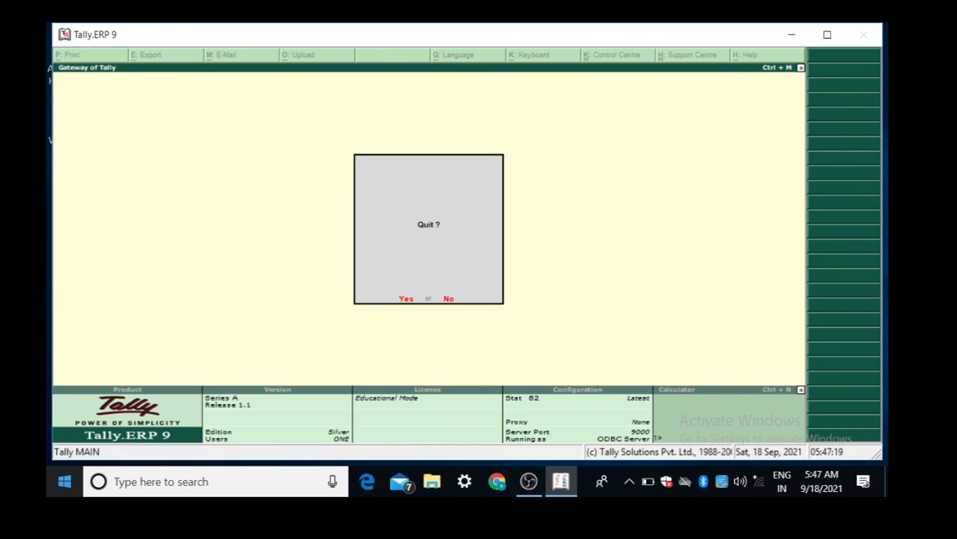
key(n)
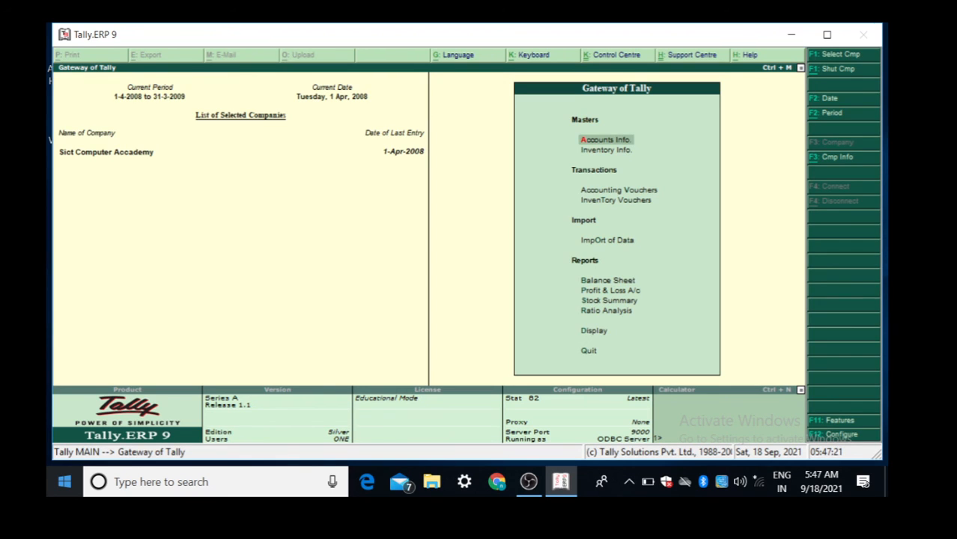
key(Escape)
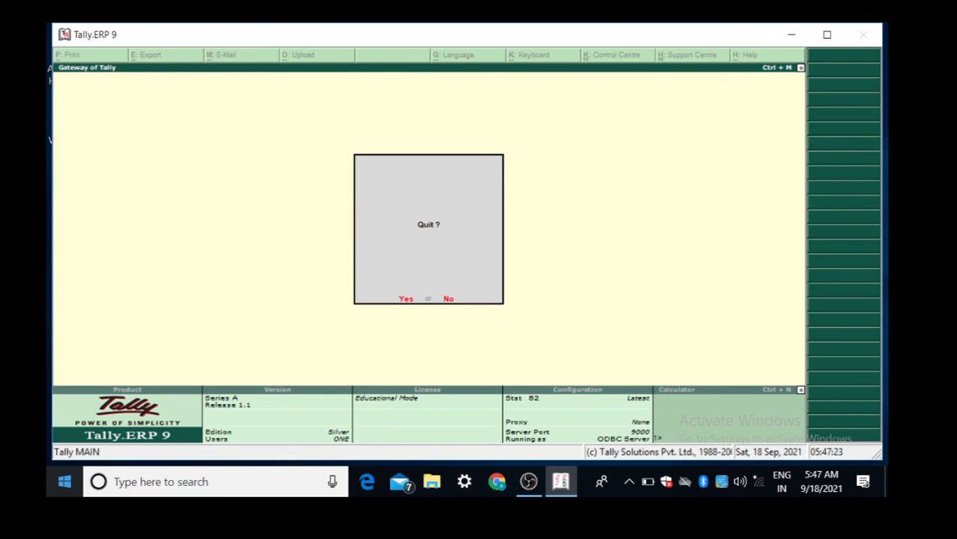
key(n)
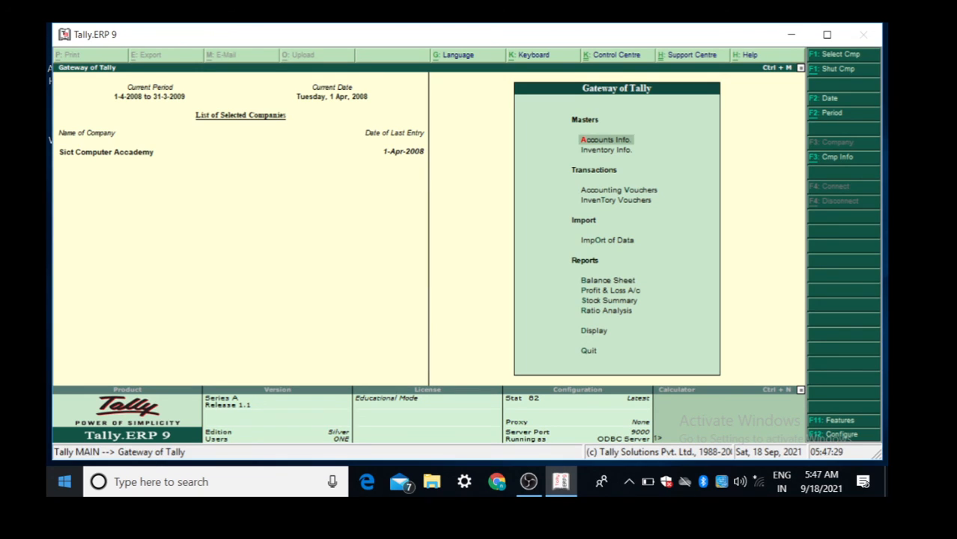
Step: Display the company's Trial Balance in detailed format
key(d)
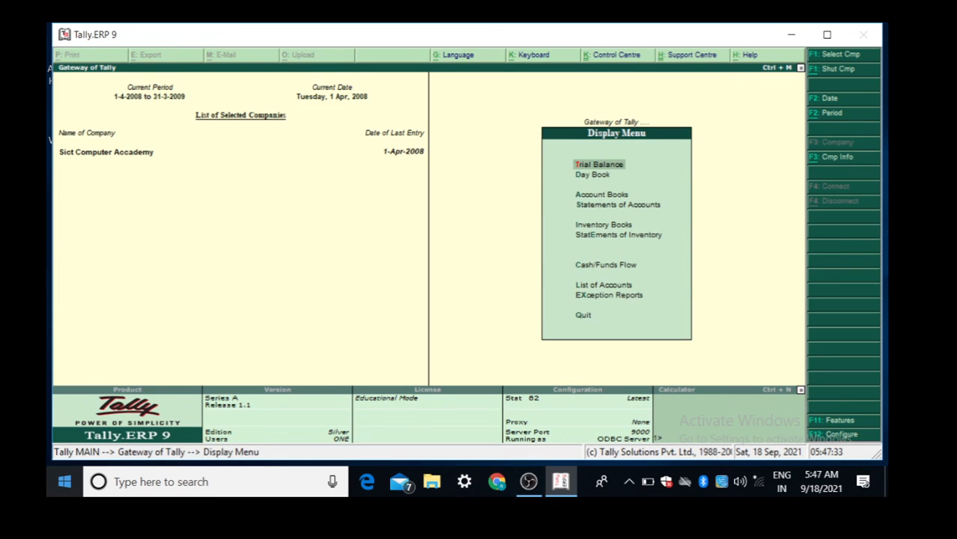
key(t)
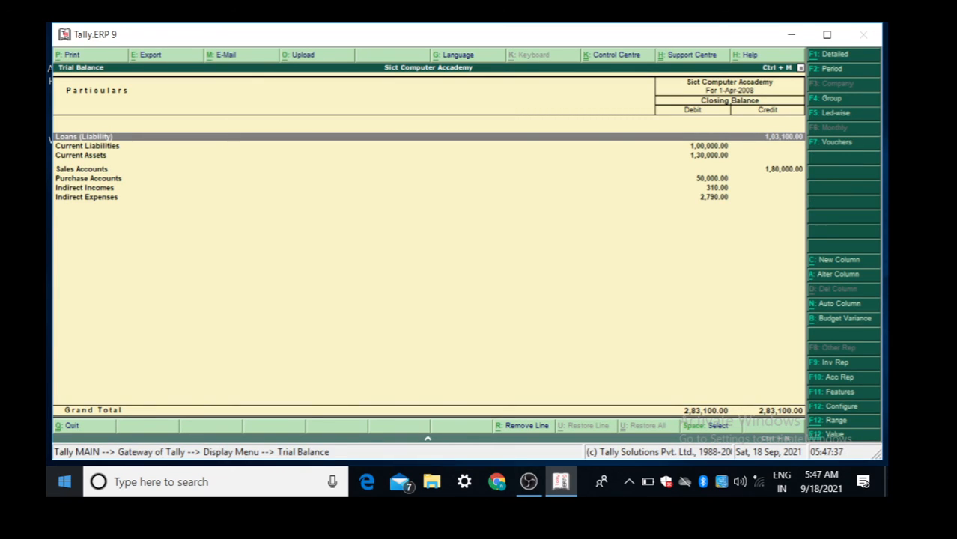
key(alt+F1)
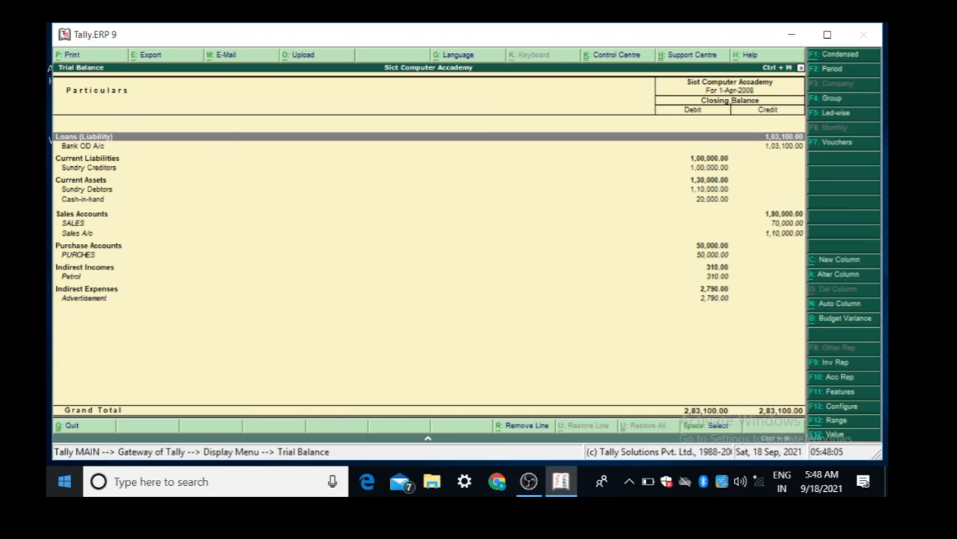
Step: Configure the Trial Balance to expand all levels in detailed format, keeping the other display options at their current settings
key(F12)
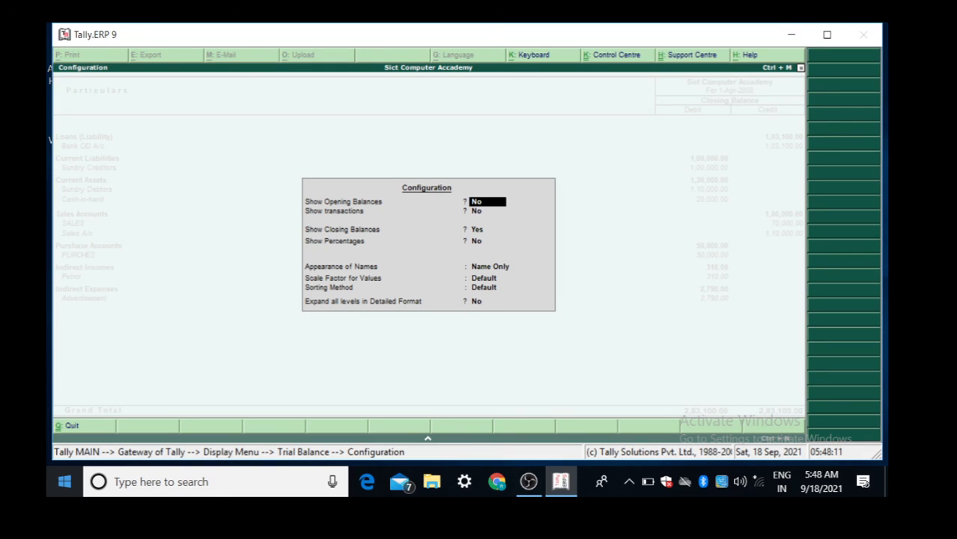
key(Return)
key(Return)
key(Return)
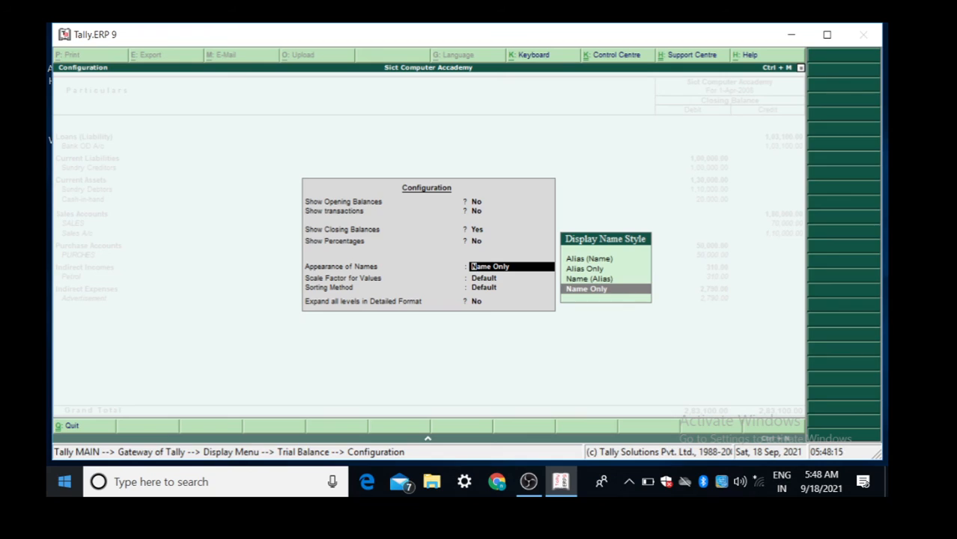
key(Return)
key(Return)
key(Return)
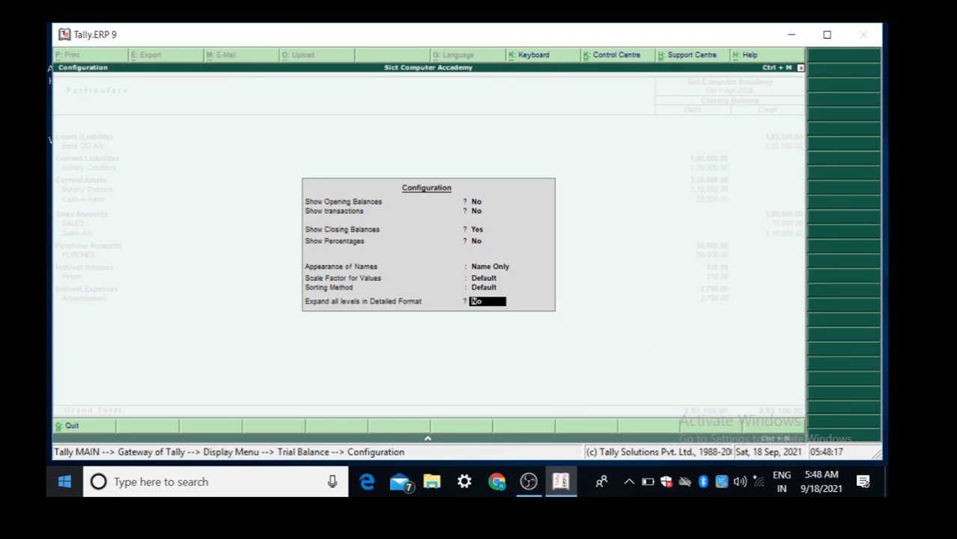
text(y)
key(Return)
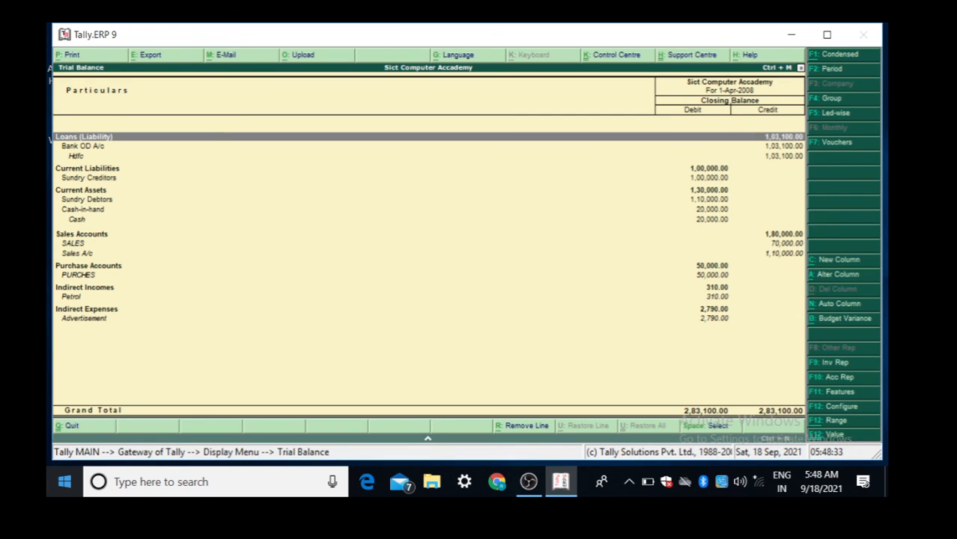
Step: Show the budget variance against Company Budget in the Trial Balance
key(alt+b)
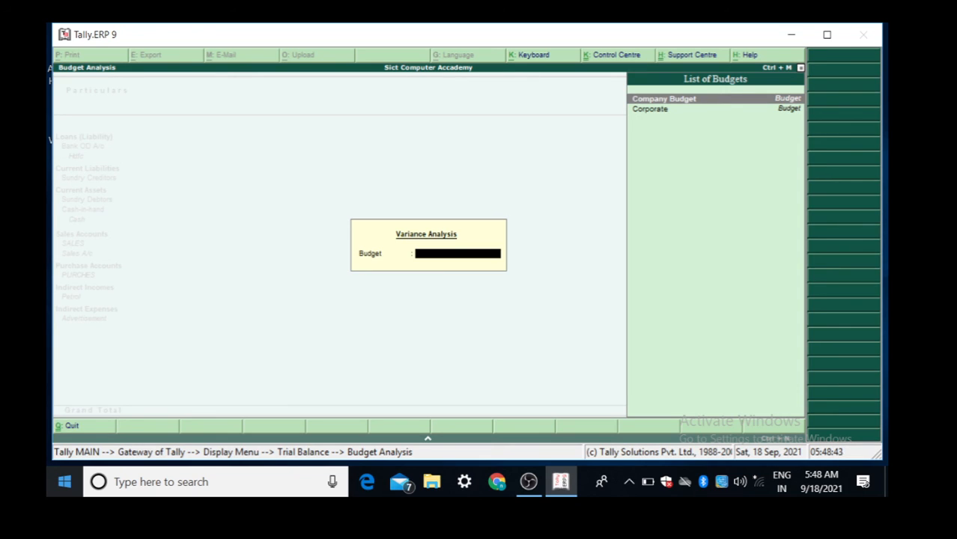
key(Return)
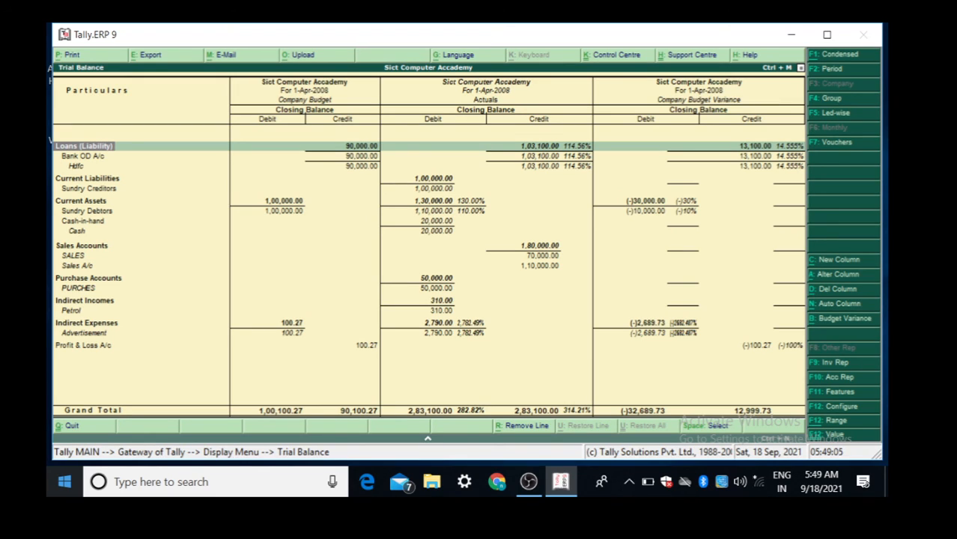
key(alt+Tab)
key(super)
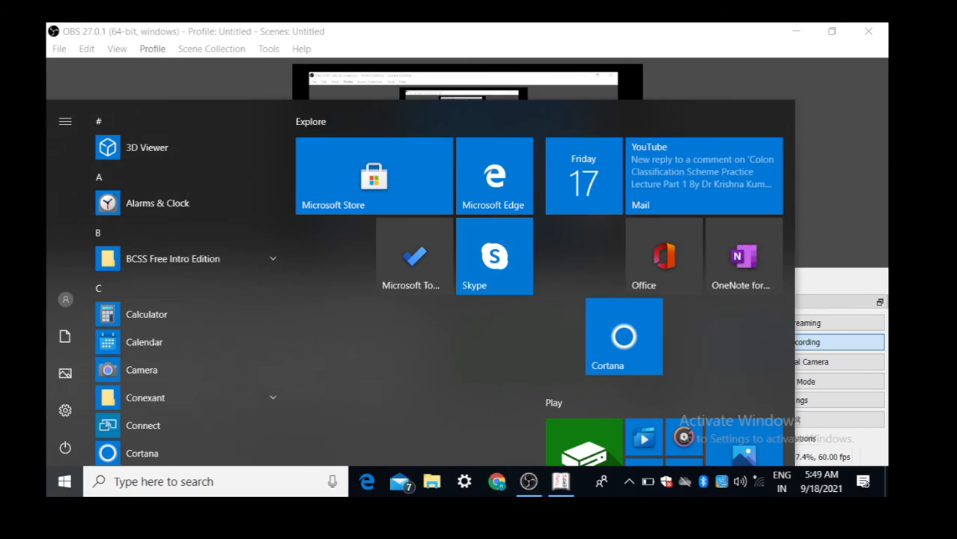